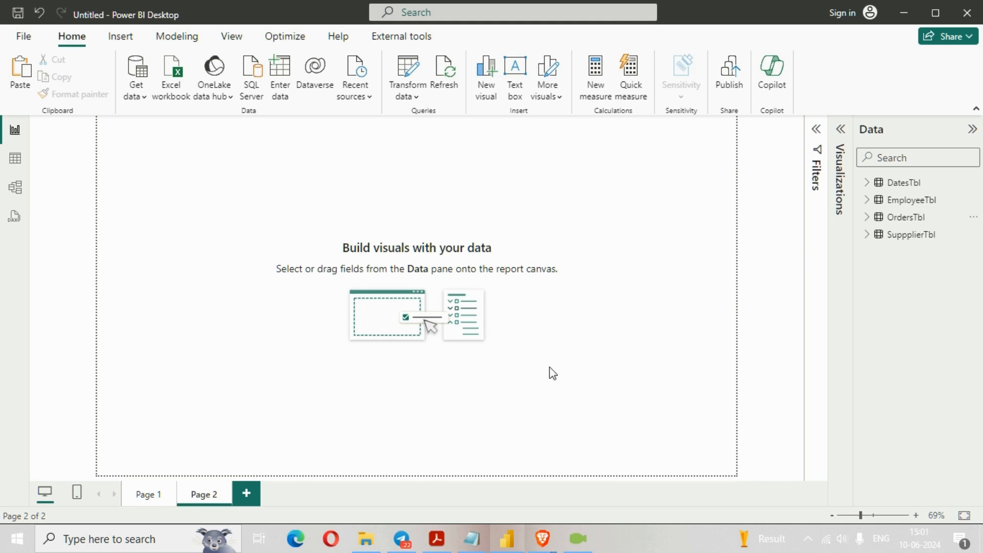
- Apply the Innovate theme to the report
click(233, 37)
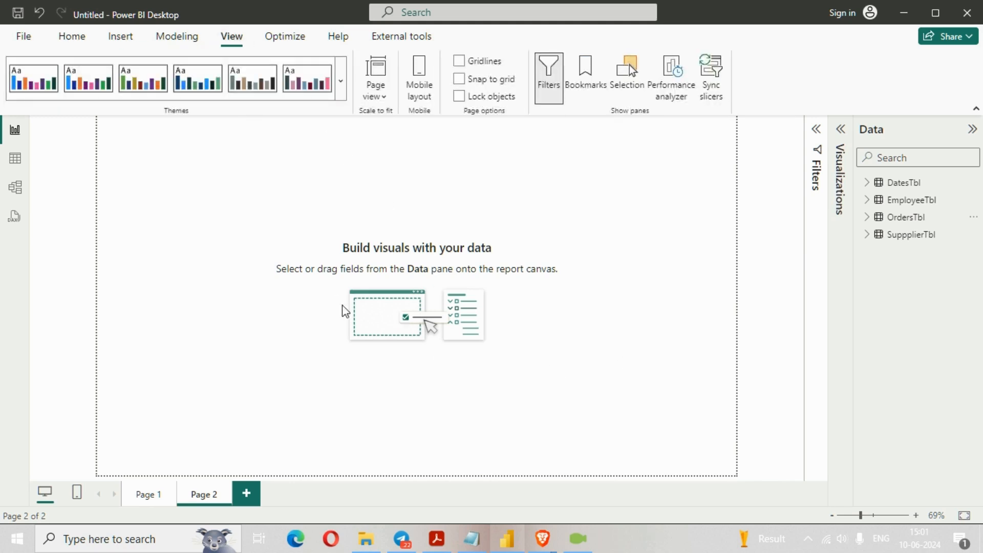
click(341, 79)
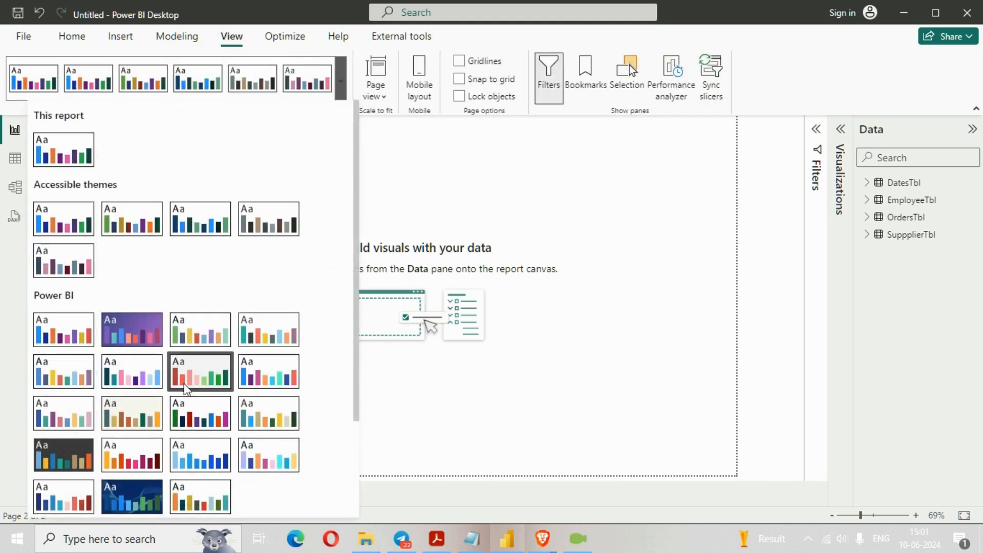
scroll(81, 389, down, 1)
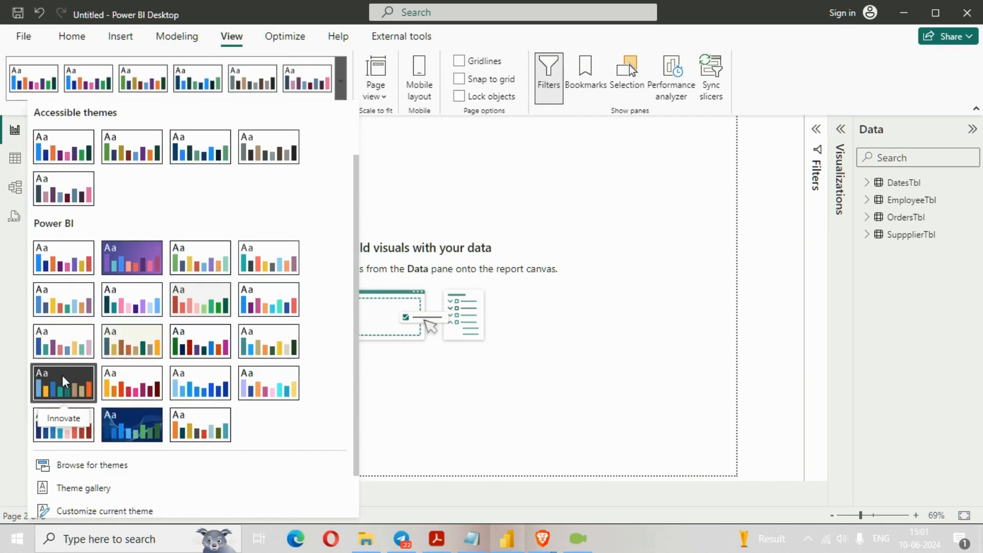
click(62, 375)
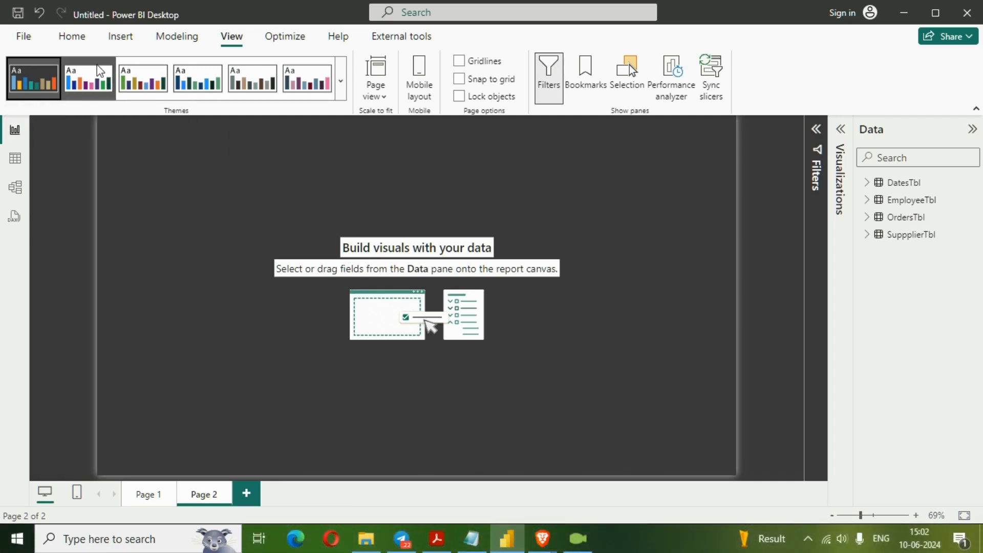
click(84, 44)
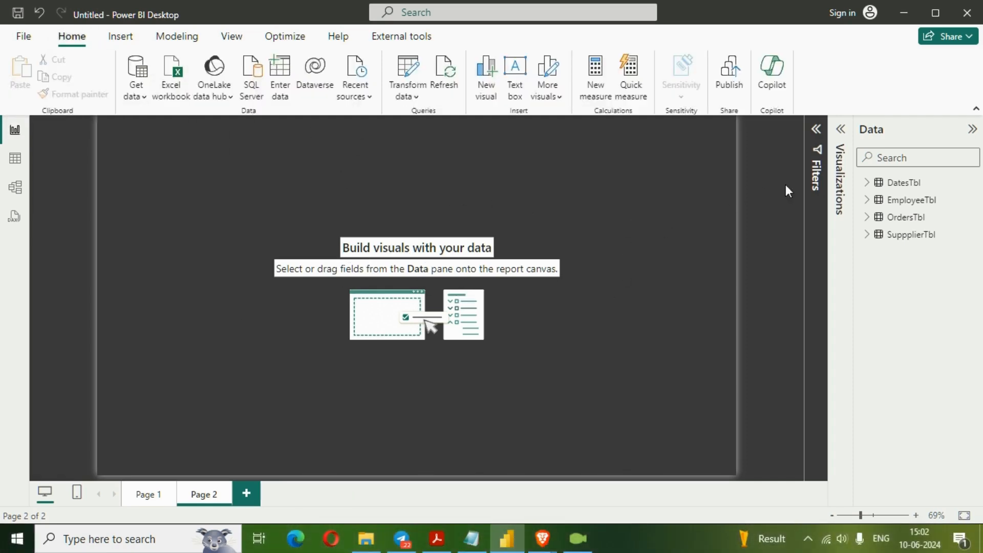
- Add an empty donut chart to Page 2 and move it toward the middle of the page
click(840, 129)
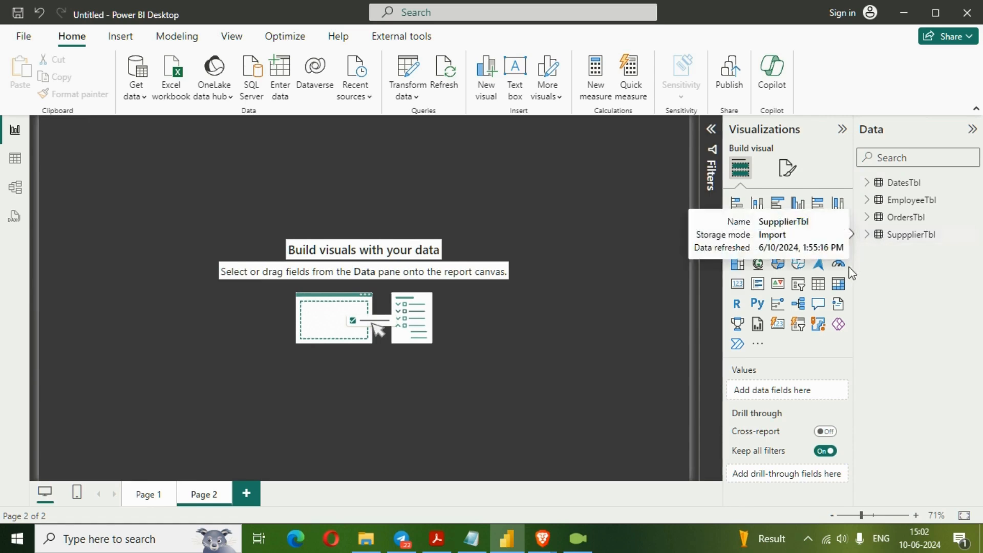
click(839, 243)
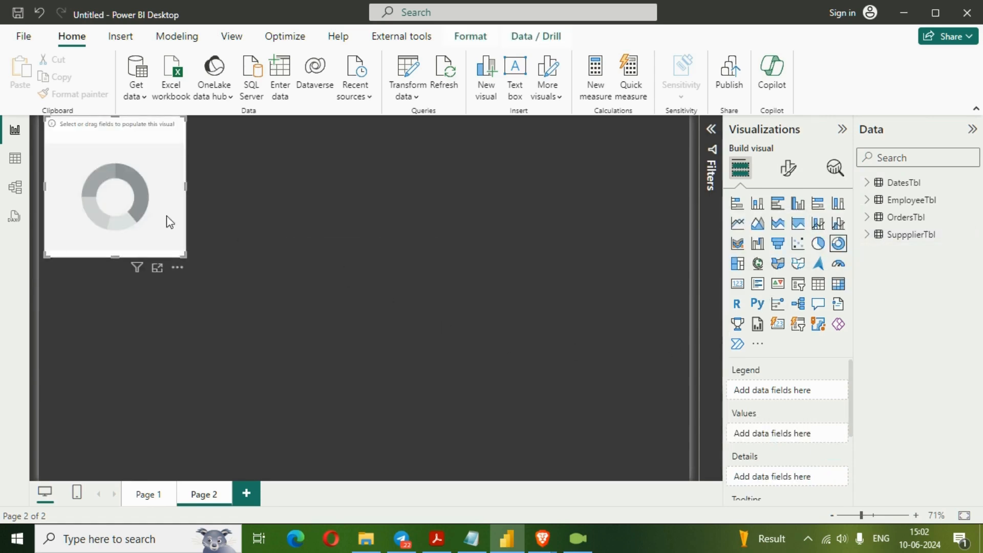
drag(170, 222, 347, 296)
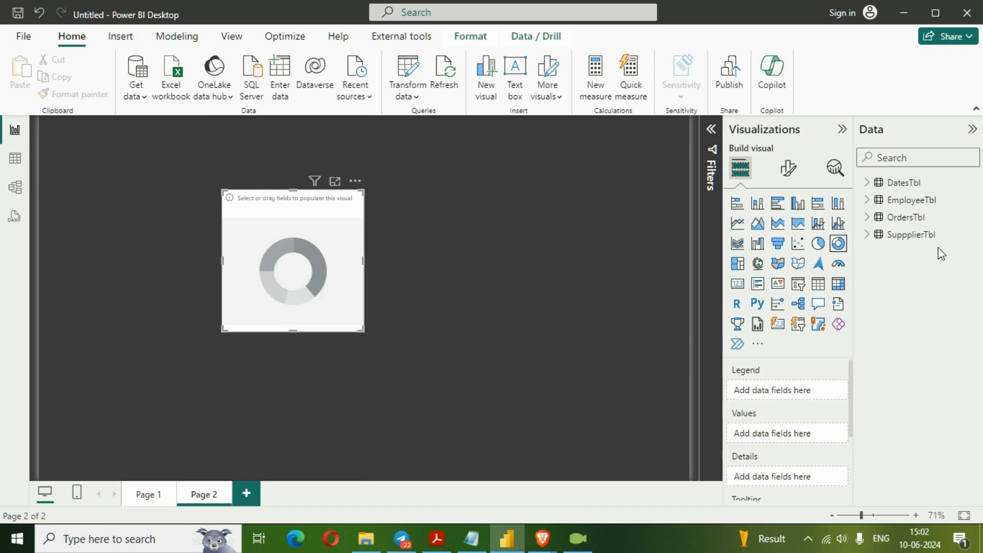
- Populate the donut chart with Totalsales as its values and Category as its legend, both from OrdersTbl
click(869, 221)
scroll(900, 358, down, 3)
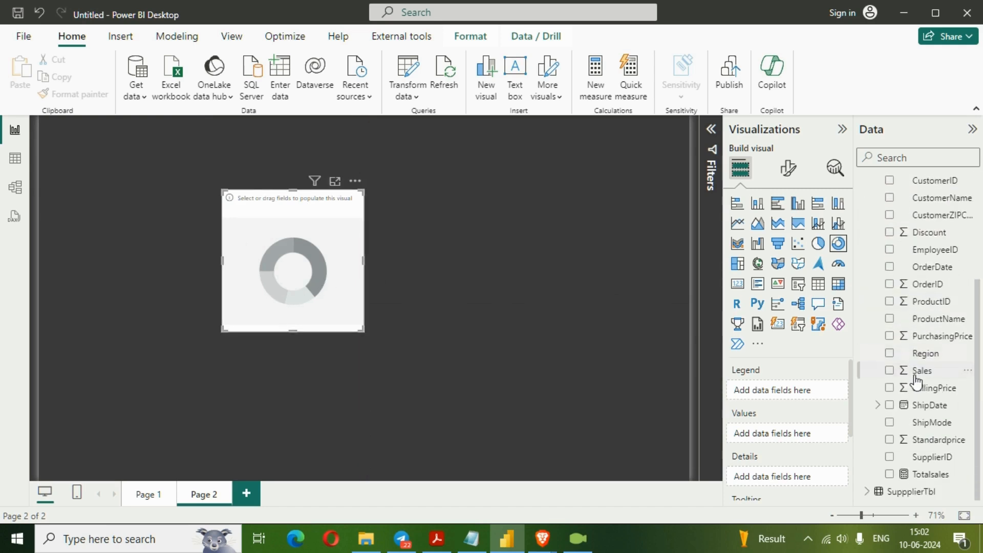
click(890, 474)
scroll(906, 359, up, 5)
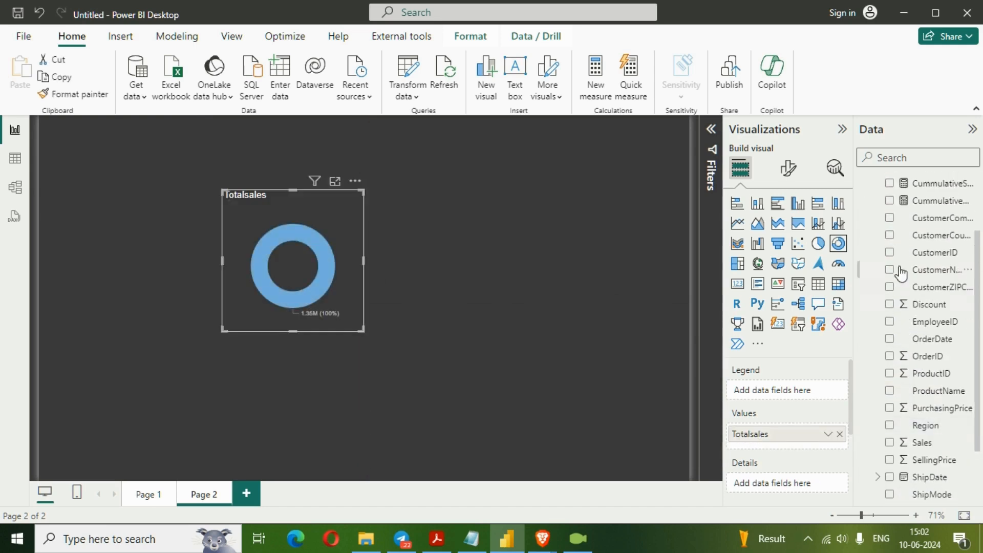
click(890, 252)
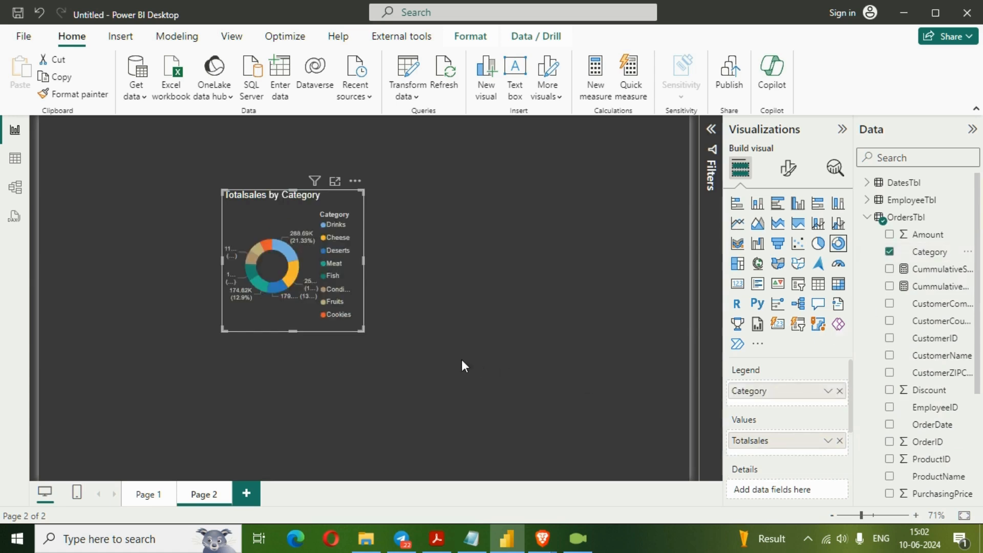
- Enlarge the donut chart toward the page's lower right, and pull its left edge inward so it fills the right half
drag(362, 327, 647, 450)
click(220, 319)
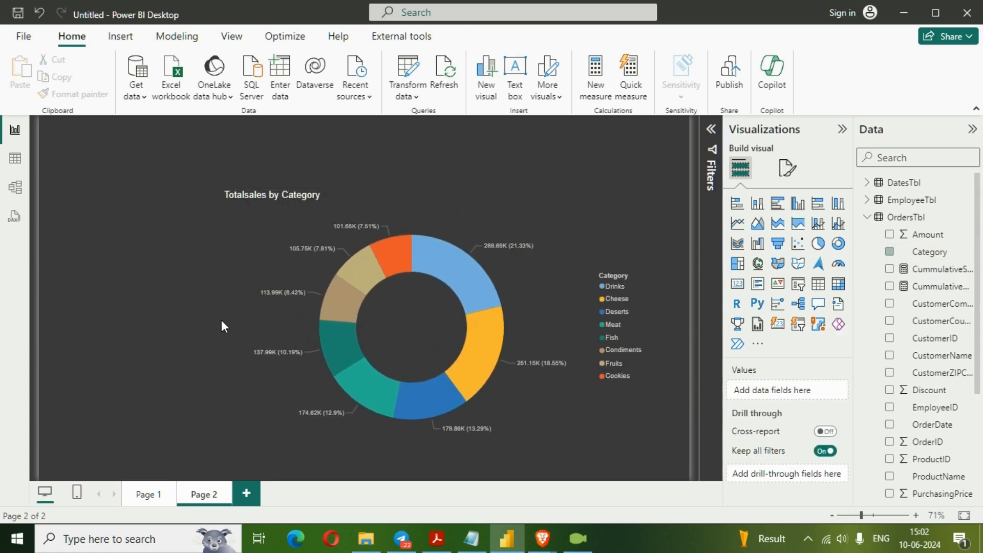
click(241, 328)
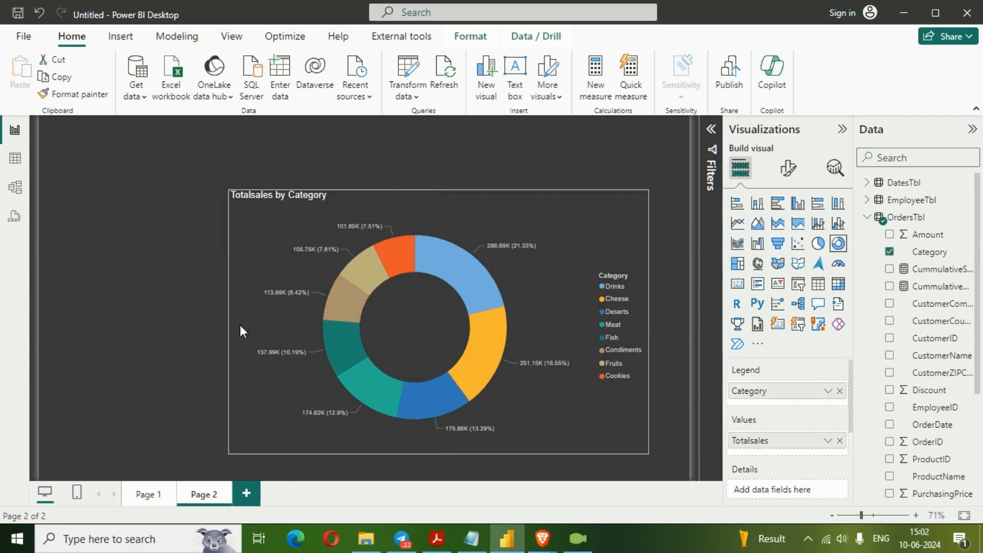
drag(223, 325, 383, 364)
- Turn off the donut chart's legend and shorten the chart from its top edge
click(789, 169)
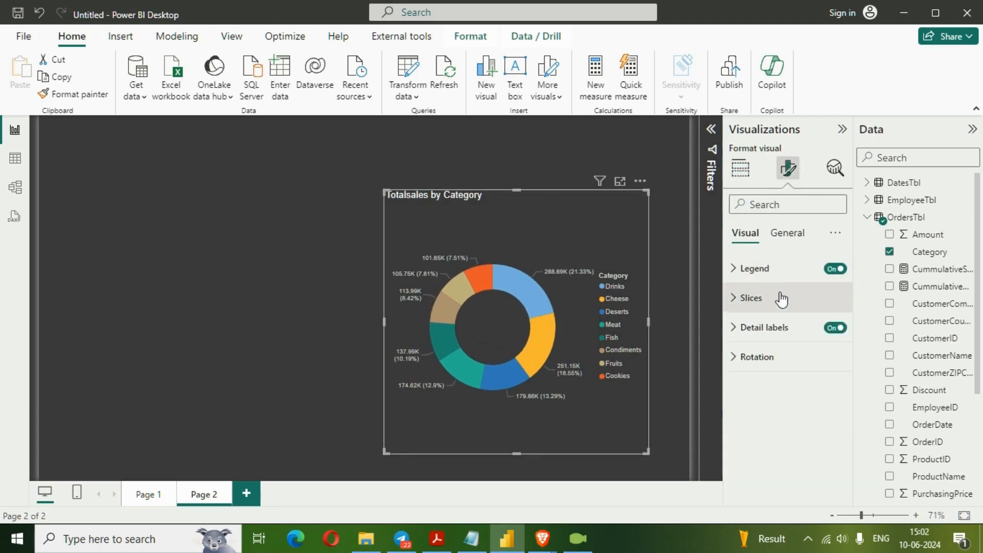
click(835, 268)
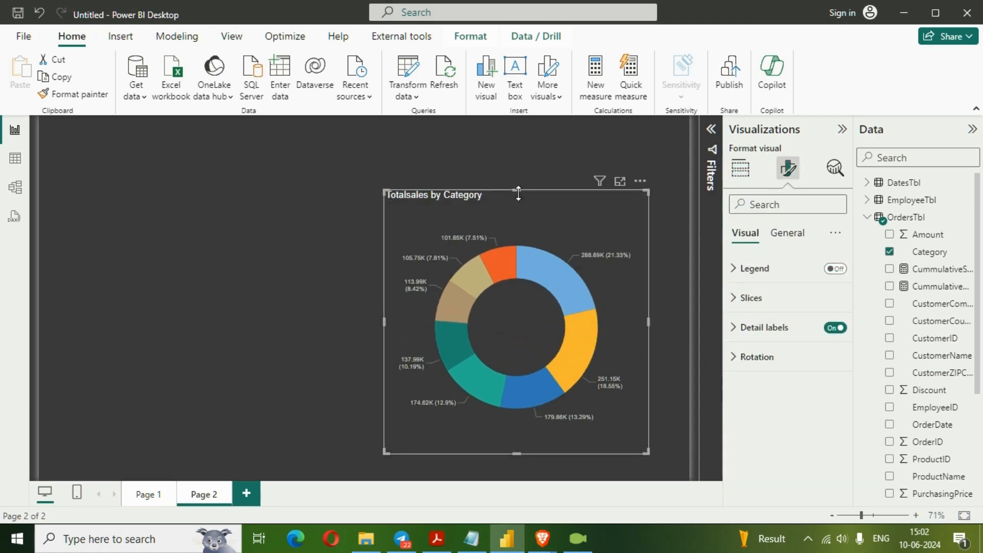
drag(517, 190, 533, 224)
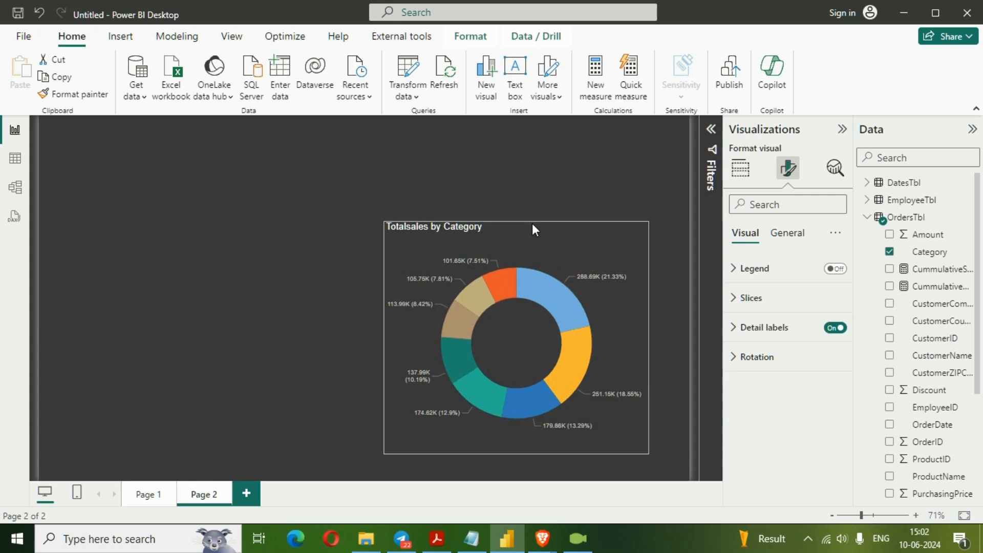
click(290, 335)
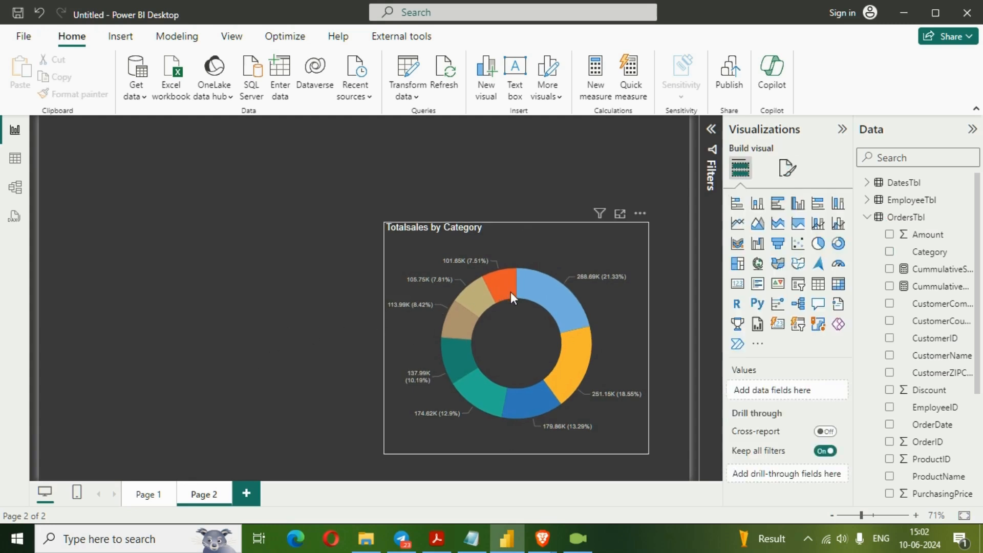
- Turn on the donut chart's legend and set its position to Top left
click(509, 289)
click(790, 176)
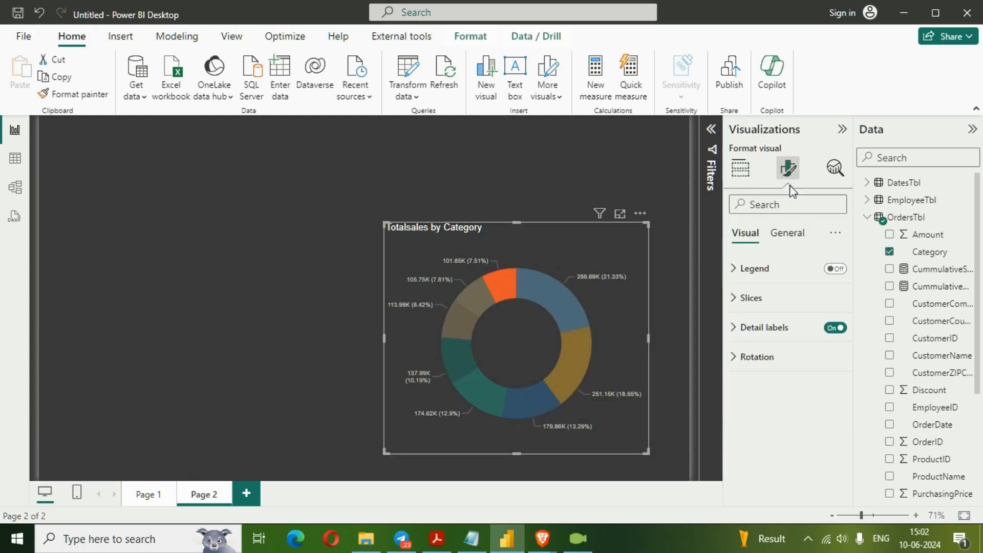
click(831, 270)
click(755, 268)
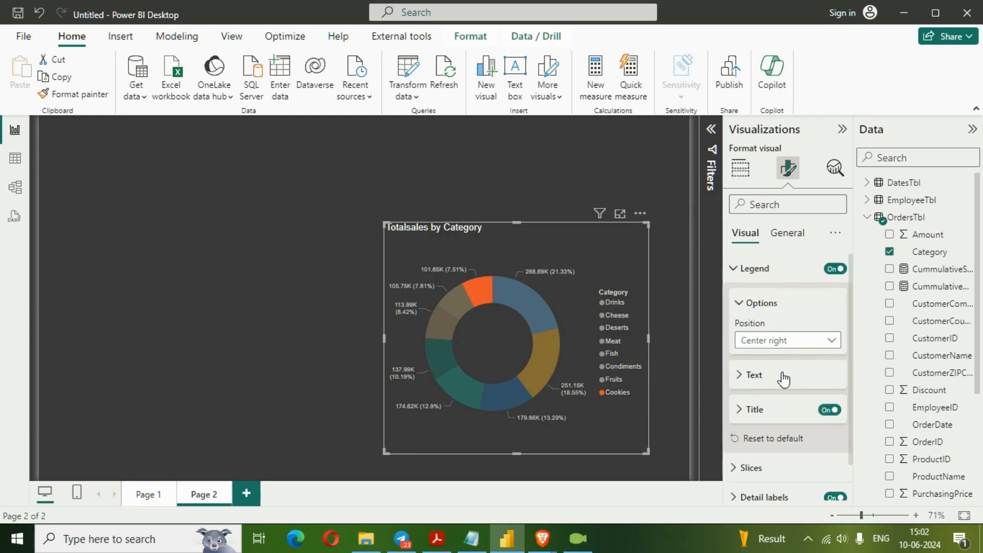
click(823, 341)
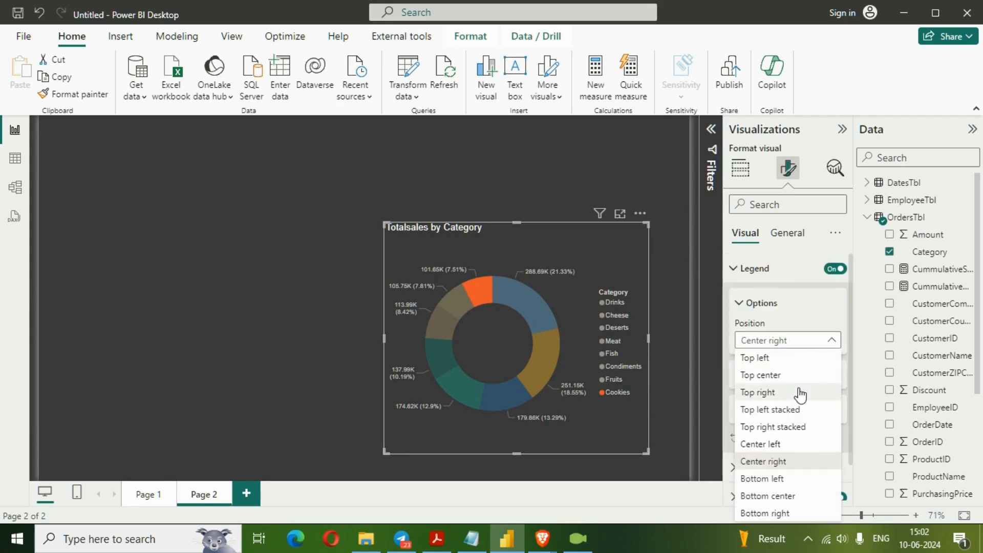
click(795, 359)
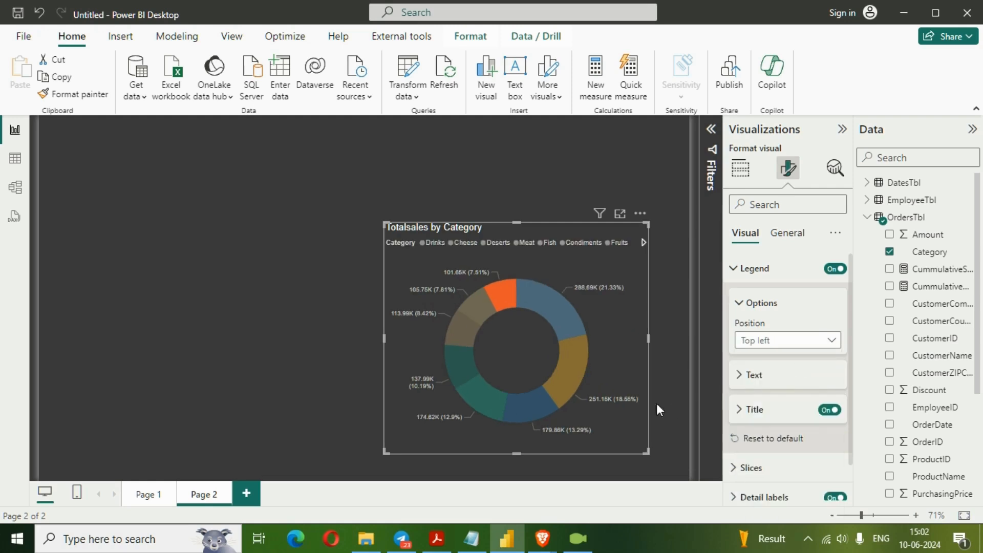
click(317, 271)
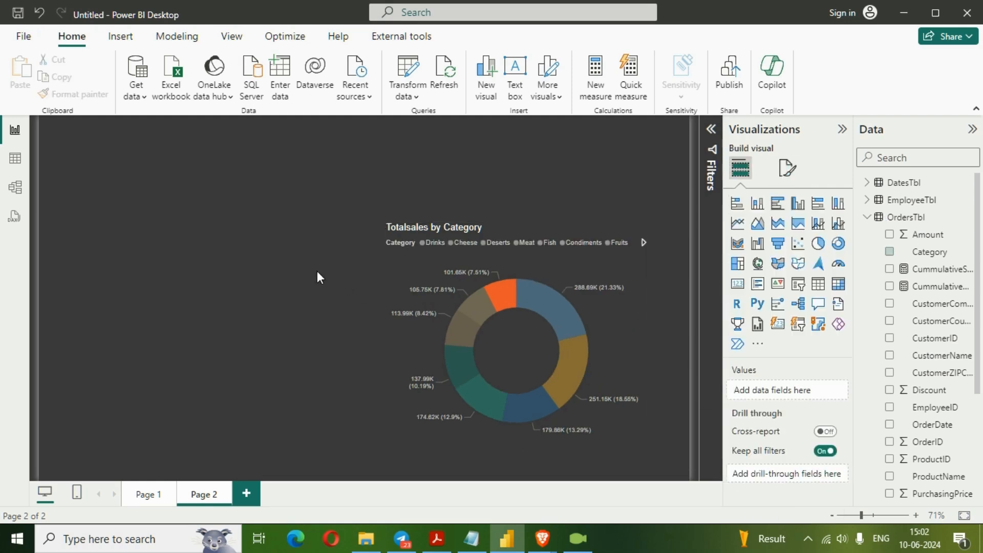
- Clear the slice highlight in the donut chart and extend the chart's top edge slightly upward
click(542, 266)
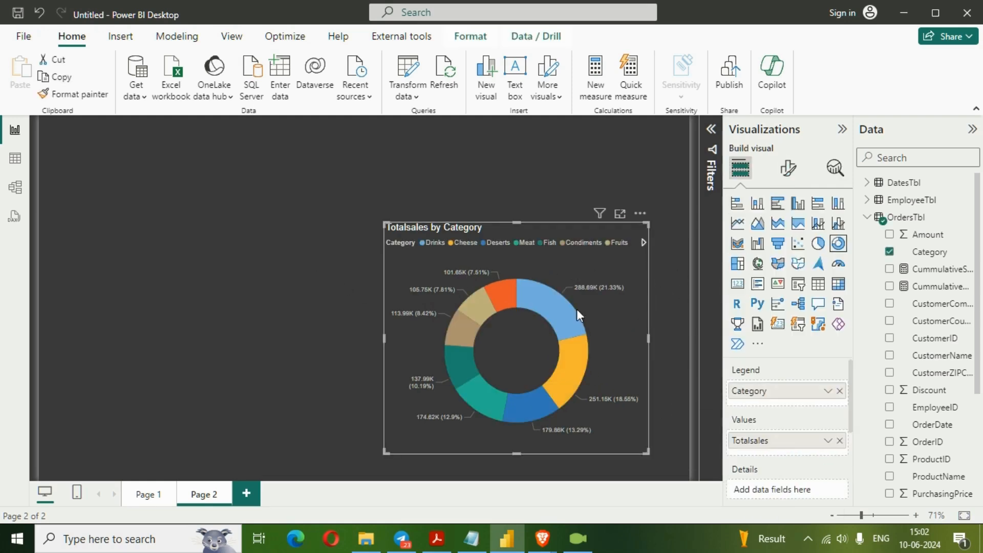
drag(517, 222, 530, 197)
click(329, 281)
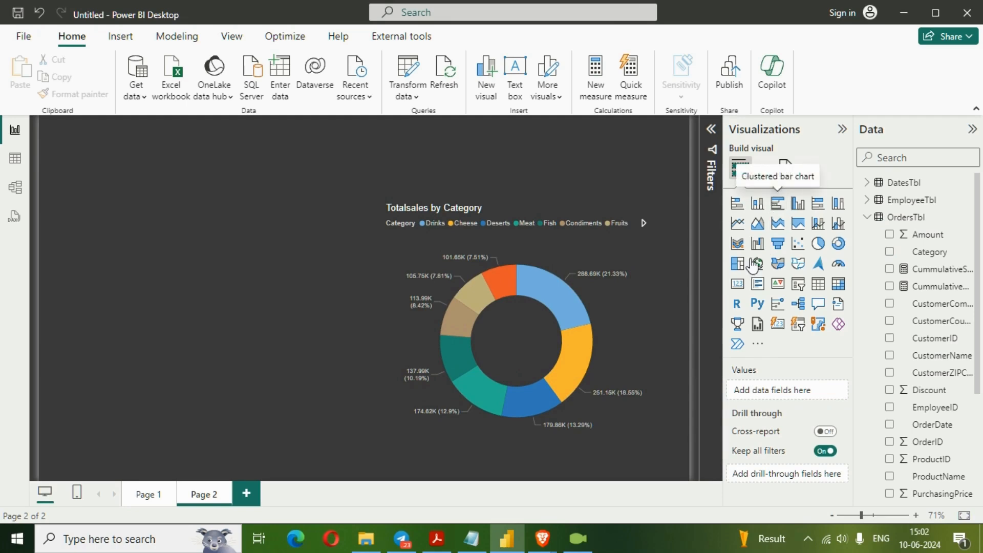
- Add a clustered bar chart of Amount by CustomerCountry and enlarge it to fill the space beside the donut chart
click(777, 204)
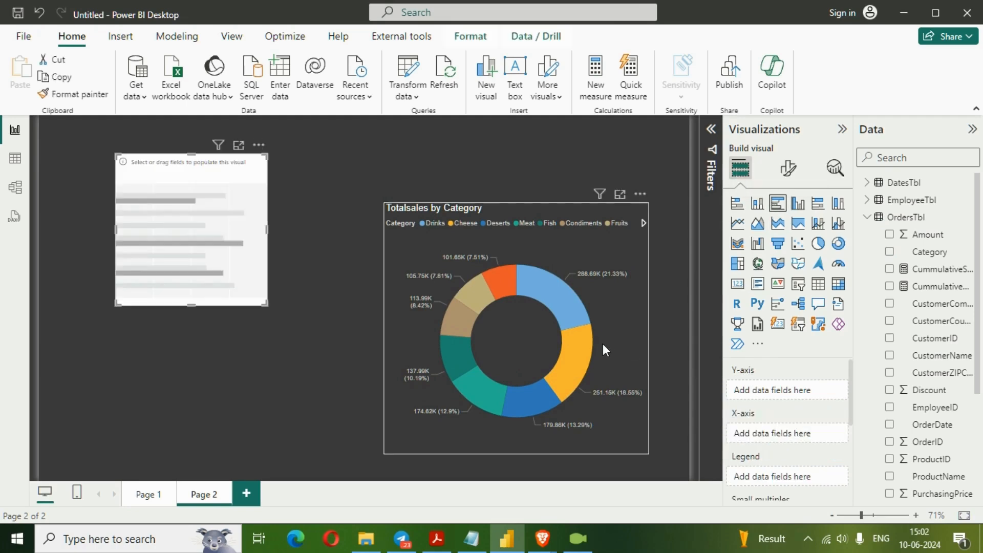
click(889, 234)
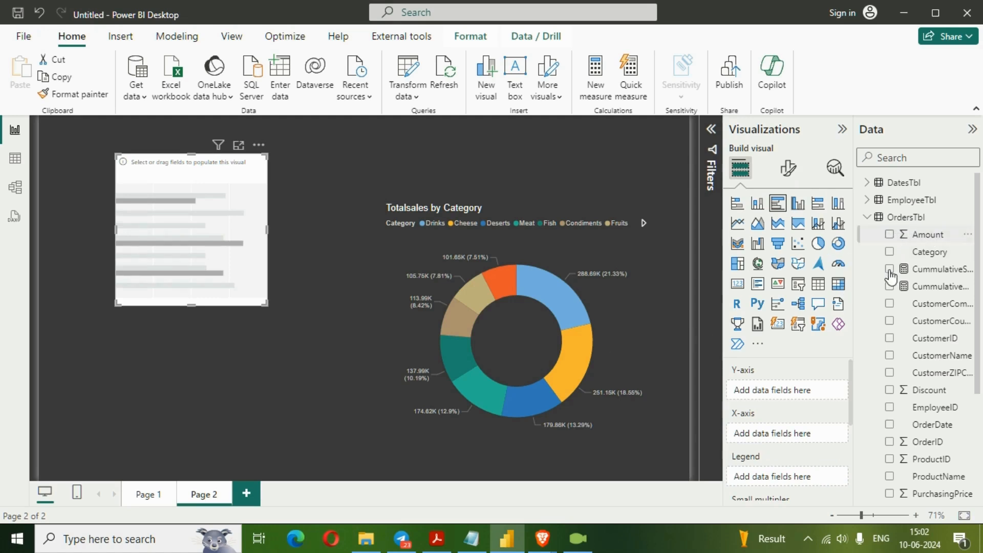
click(889, 321)
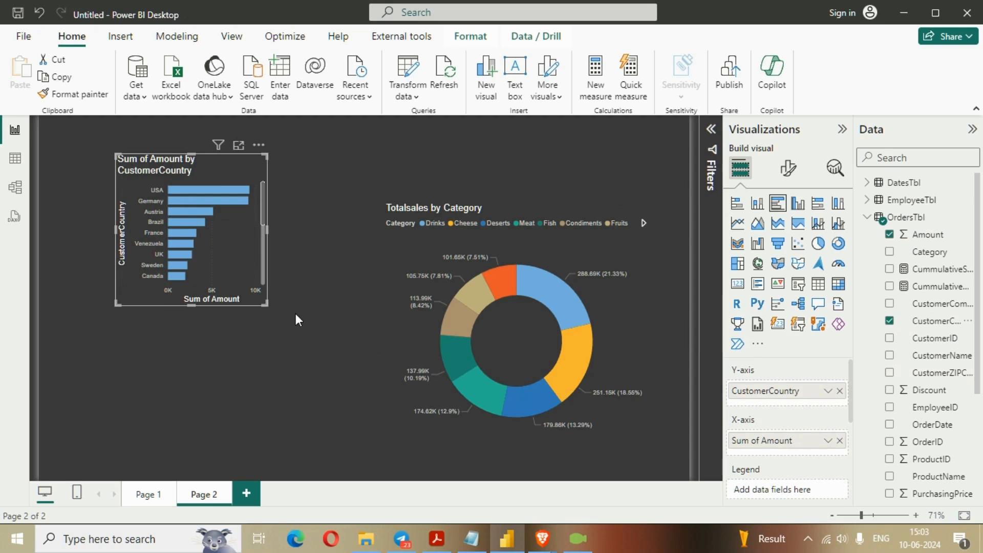
drag(267, 302, 352, 444)
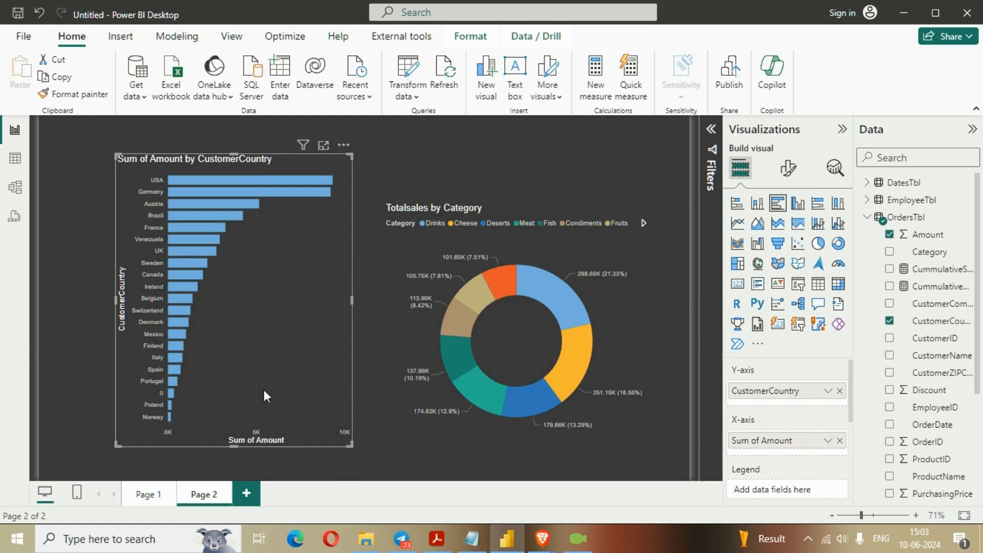
- Filter the bar chart on CustomerCountry to exclude the value 0 using basic filtering
click(711, 143)
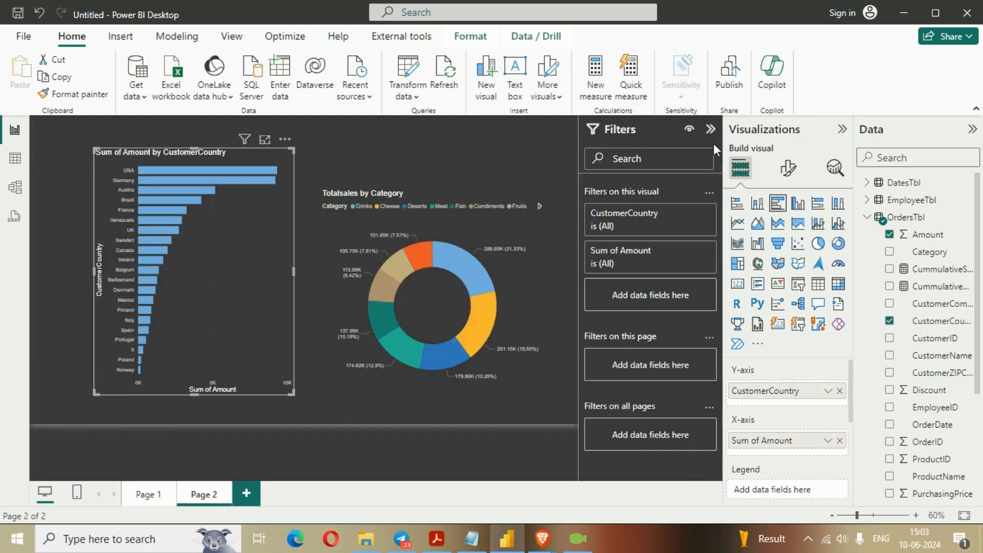
click(688, 213)
click(602, 302)
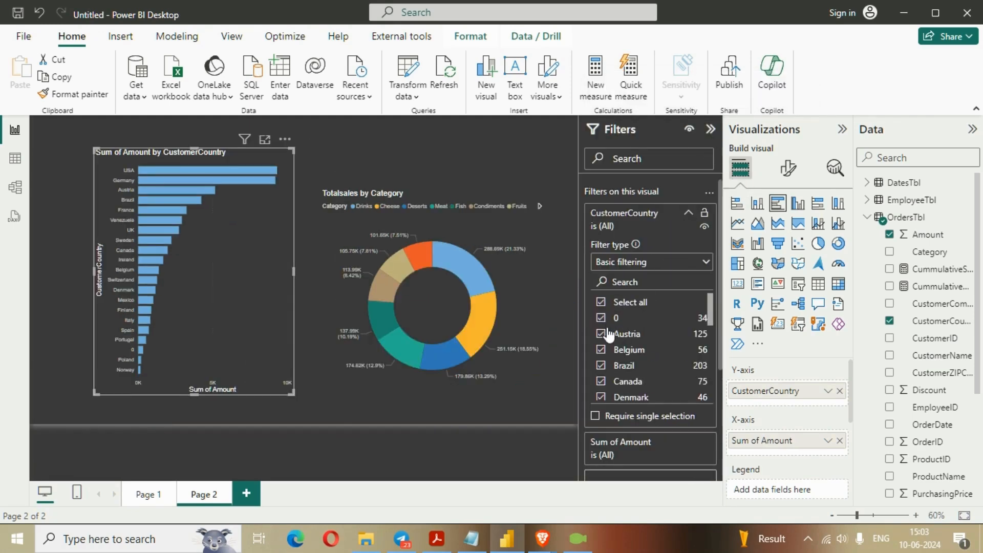
click(603, 318)
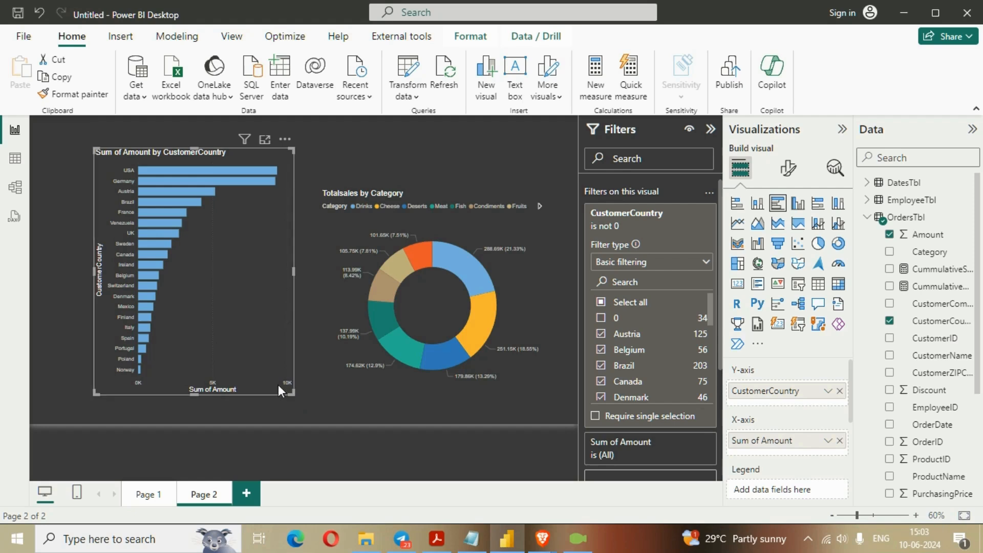
- Widen the bar chart up to the donut chart, and adjust its bottom and top edges to fit the page
drag(290, 392, 320, 410)
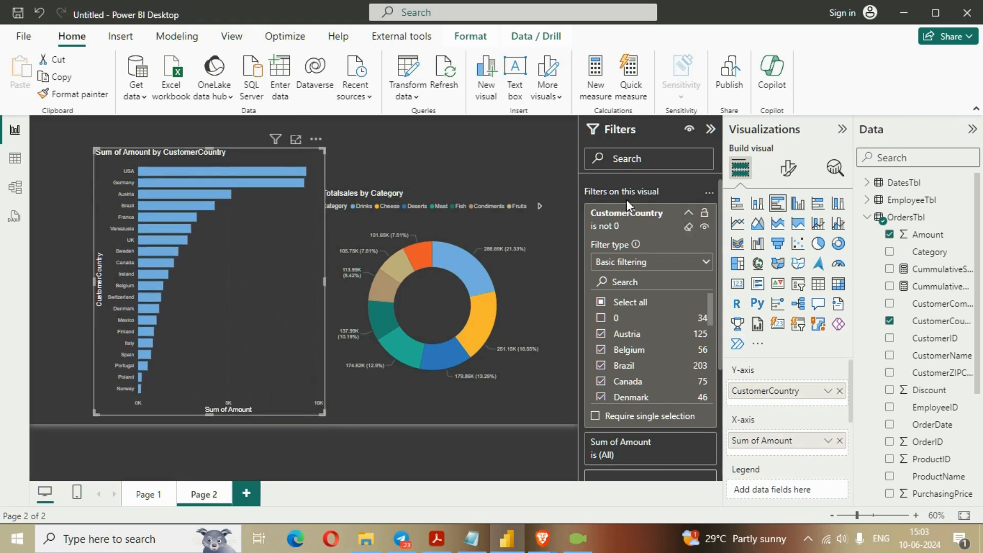
click(711, 129)
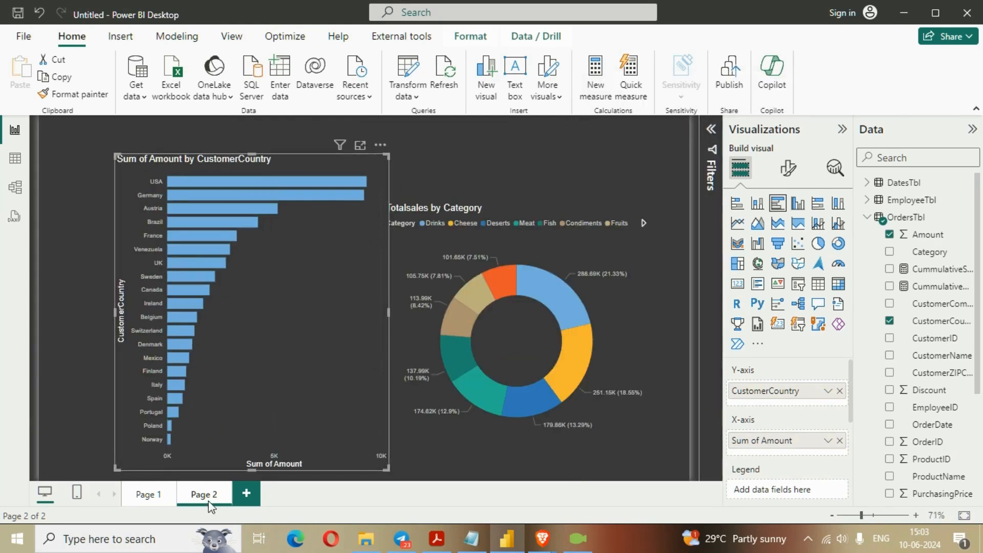
drag(252, 466, 255, 444)
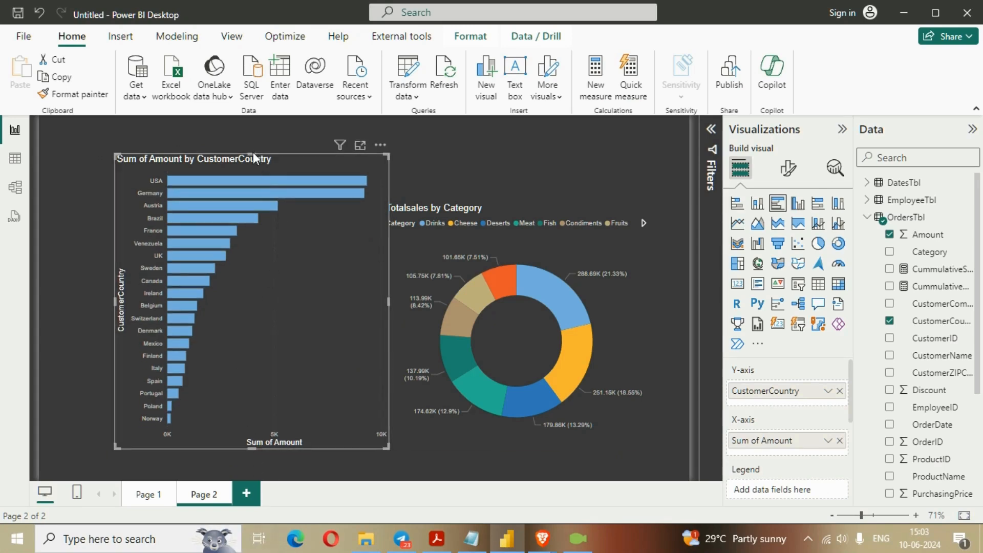
drag(253, 153, 254, 146)
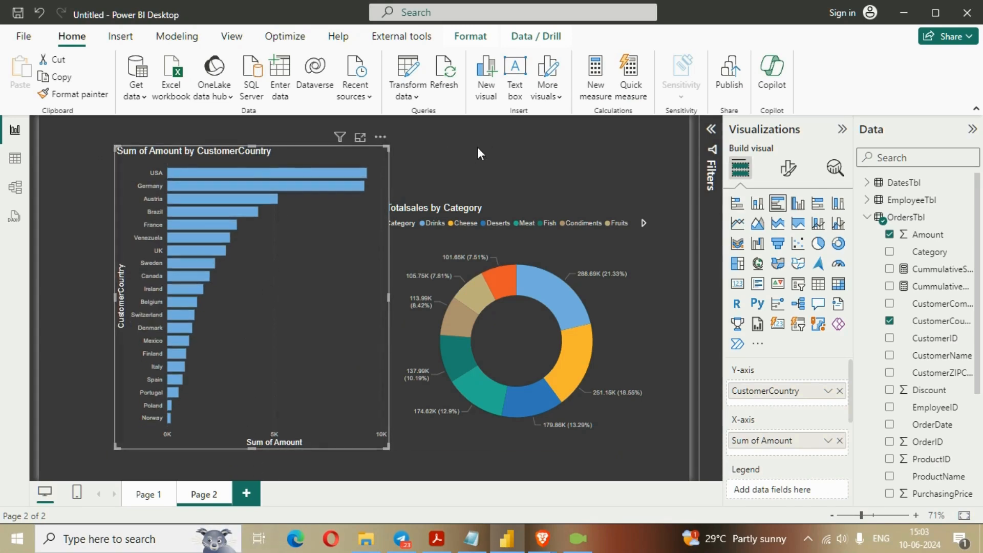
- Shift the CustomerCountry bar chart slightly left, leaving a small gap before the donut chart
click(465, 162)
drag(318, 259, 308, 259)
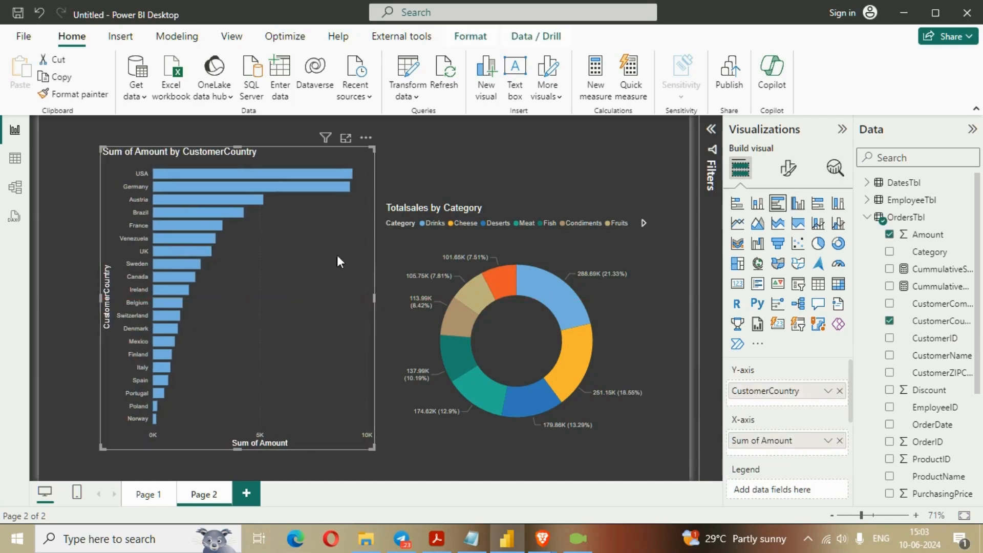
click(411, 158)
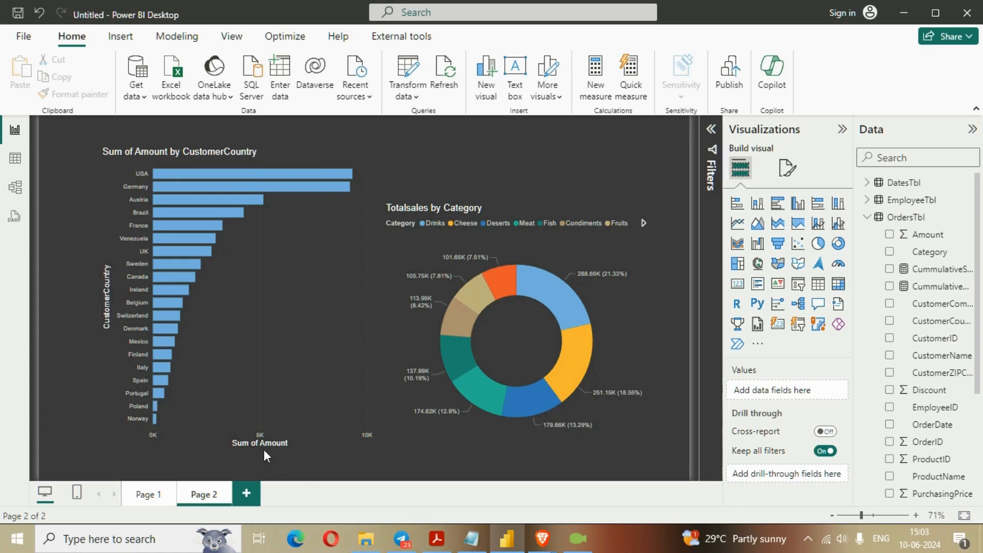
- Insert a rectangle shape and size it as a tall, narrow panel over the left part of the bar chart
click(121, 36)
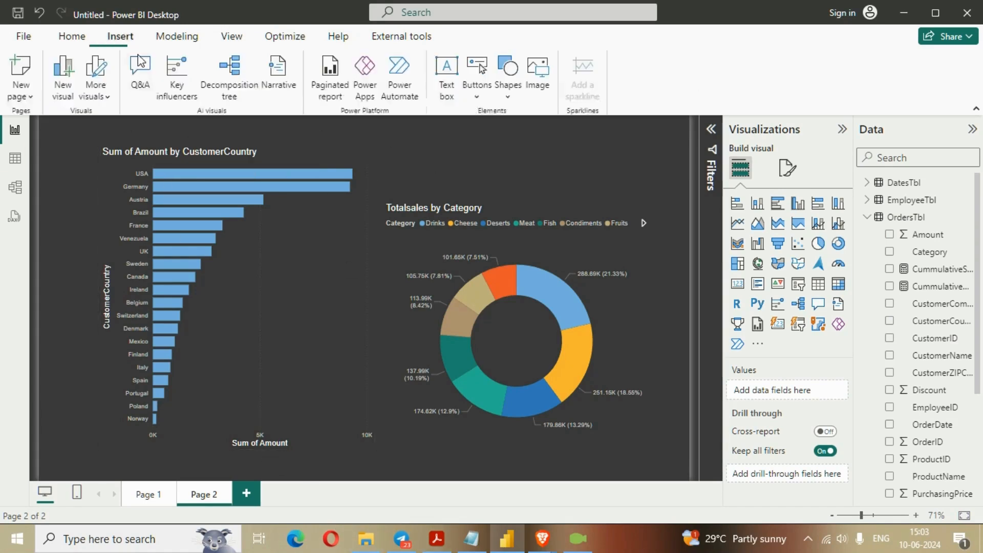
click(508, 87)
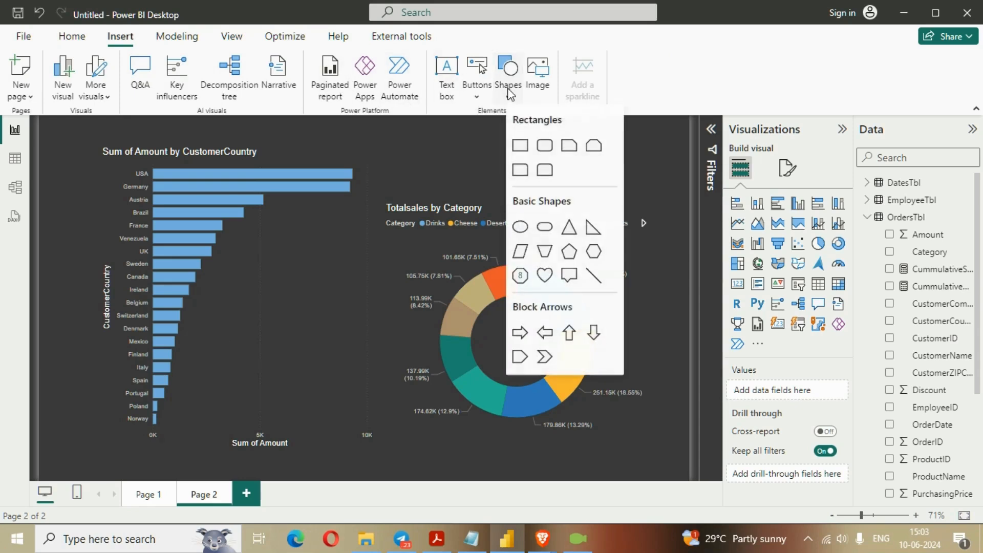
click(520, 147)
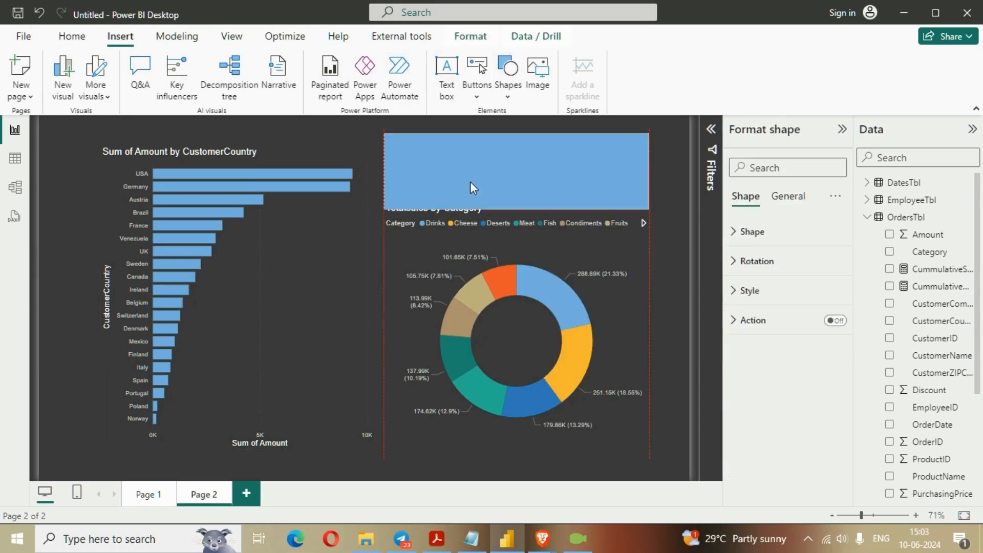
drag(470, 181, 148, 190)
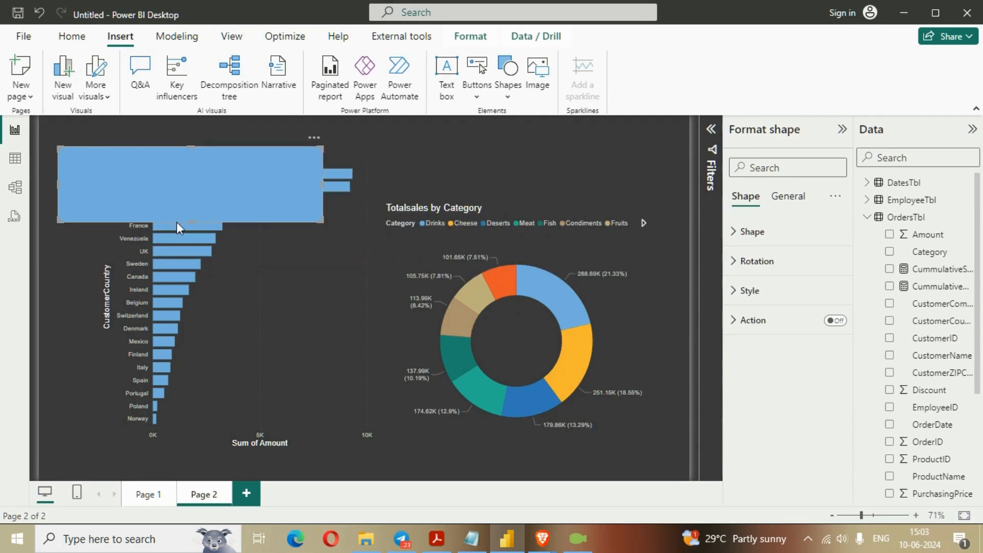
drag(190, 223, 195, 449)
drag(323, 296, 151, 331)
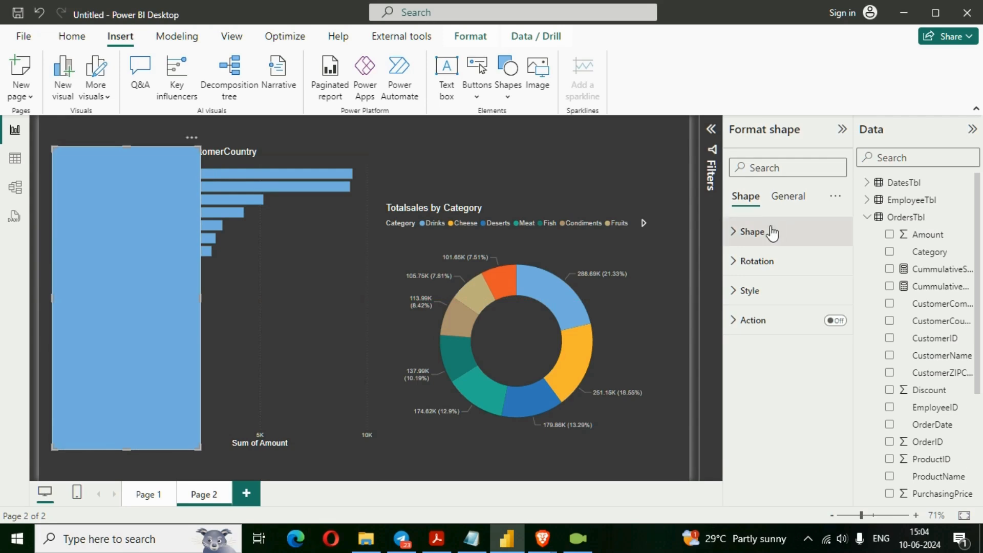
- Fill the rectangle panel with Black, 60% lighter, and raise its fill transparency to make it see-through
click(762, 302)
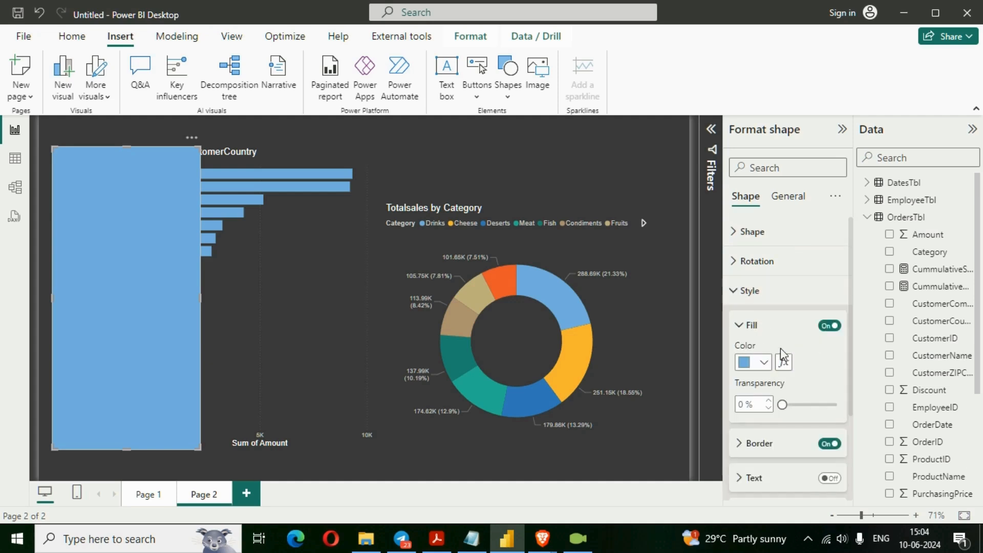
click(765, 362)
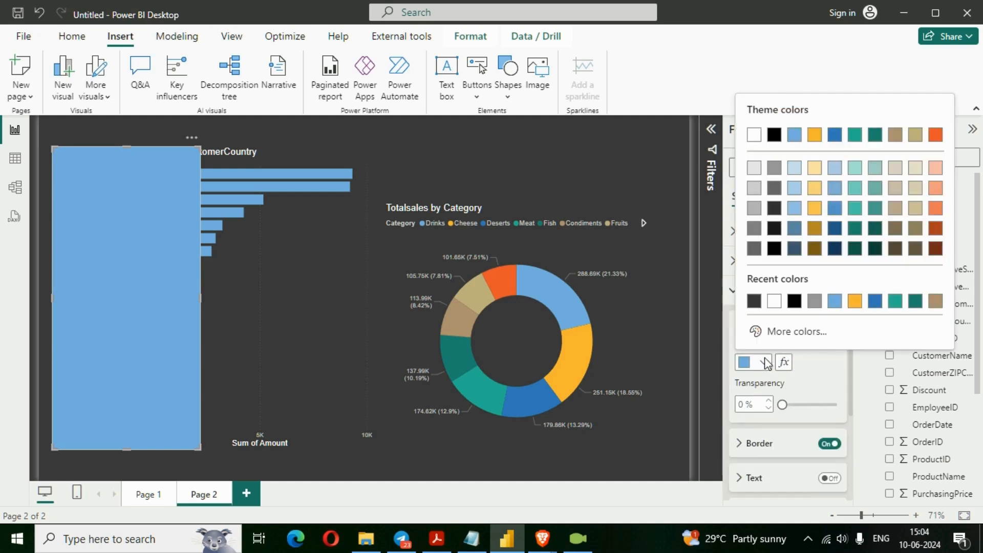
click(776, 173)
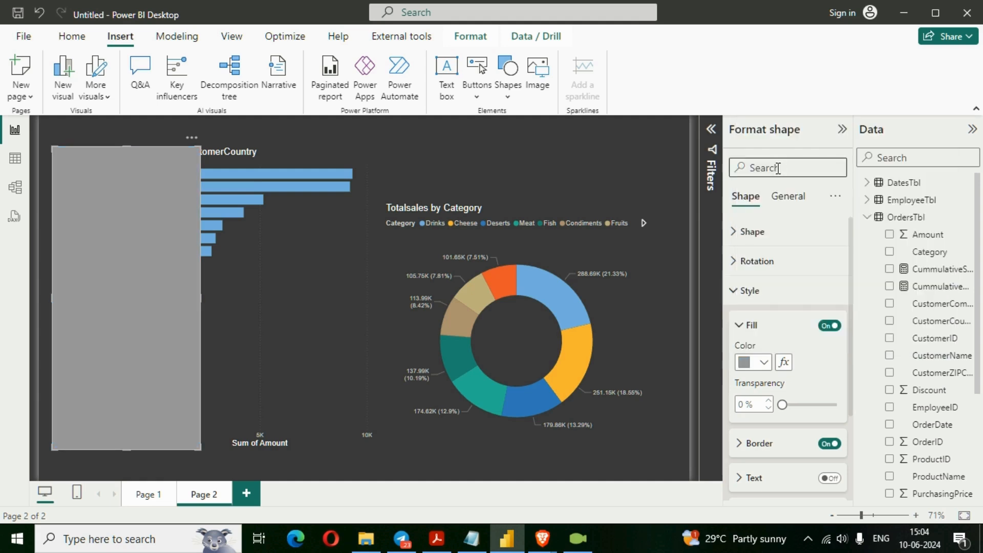
drag(782, 404, 796, 404)
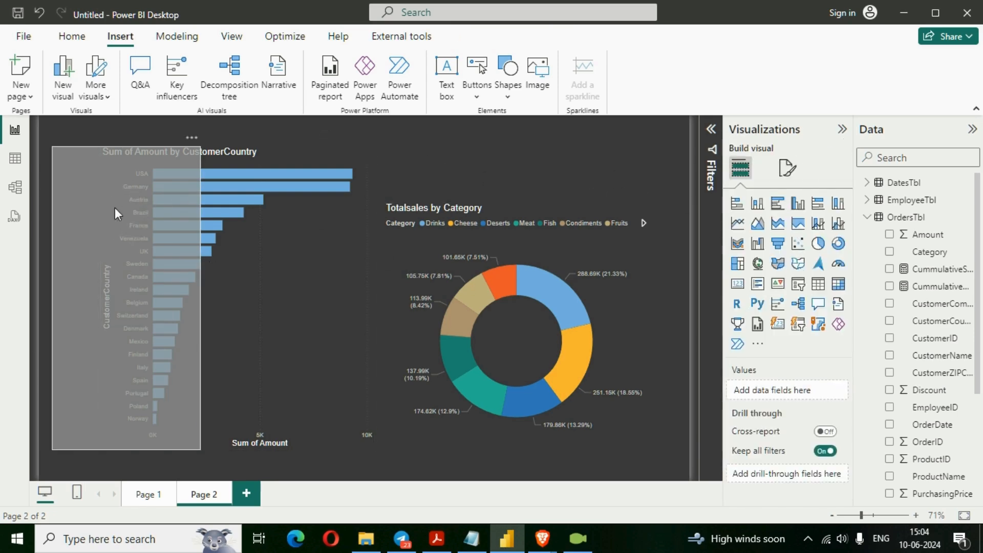
- Add a slicer on Year from the DatesTbl date hierarchy, and fit it compactly near the top of the panel
click(799, 287)
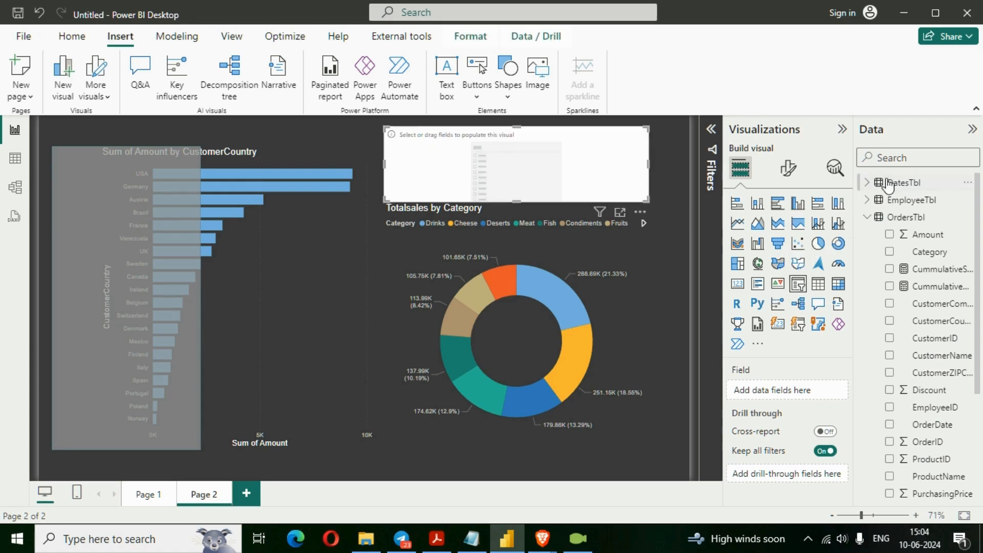
click(868, 182)
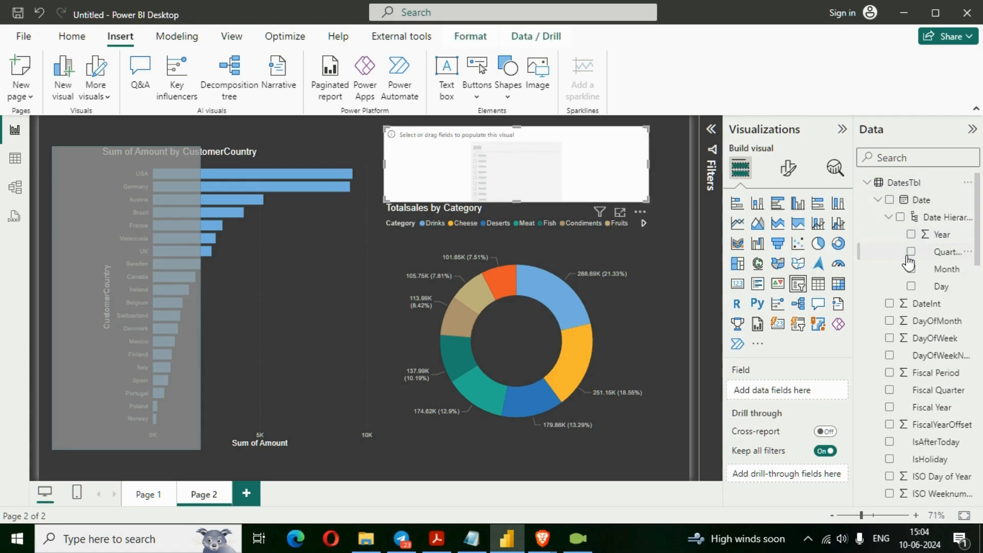
click(911, 236)
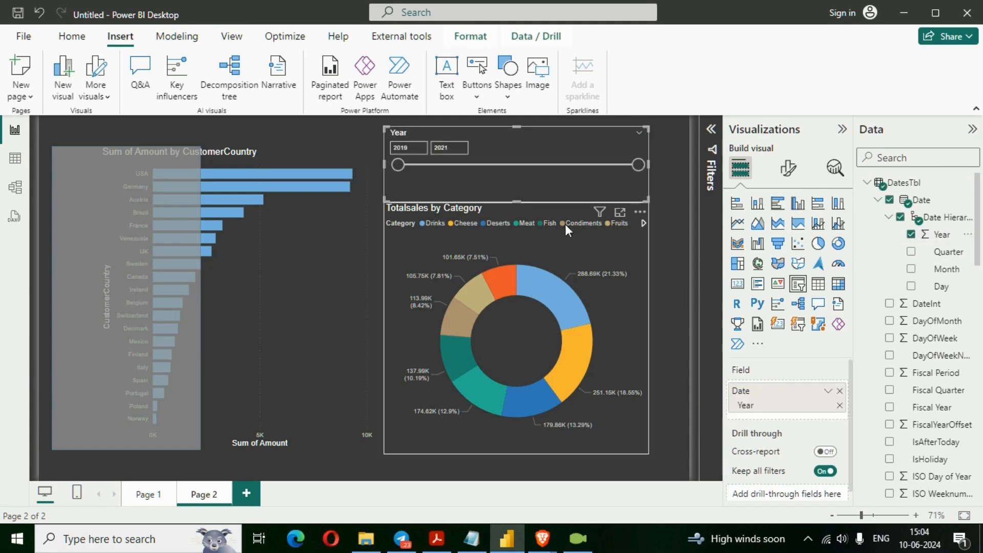
drag(624, 193, 200, 223)
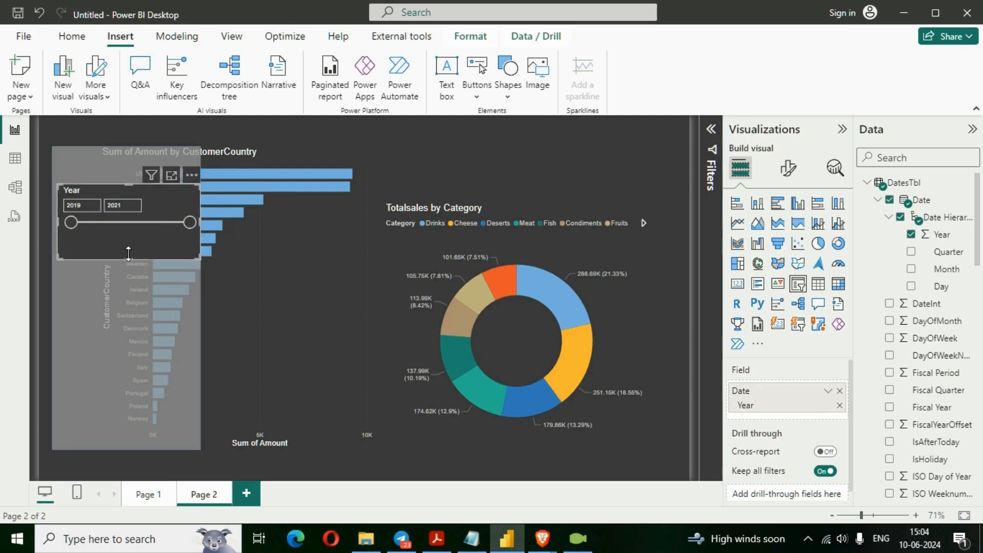
drag(130, 251, 136, 226)
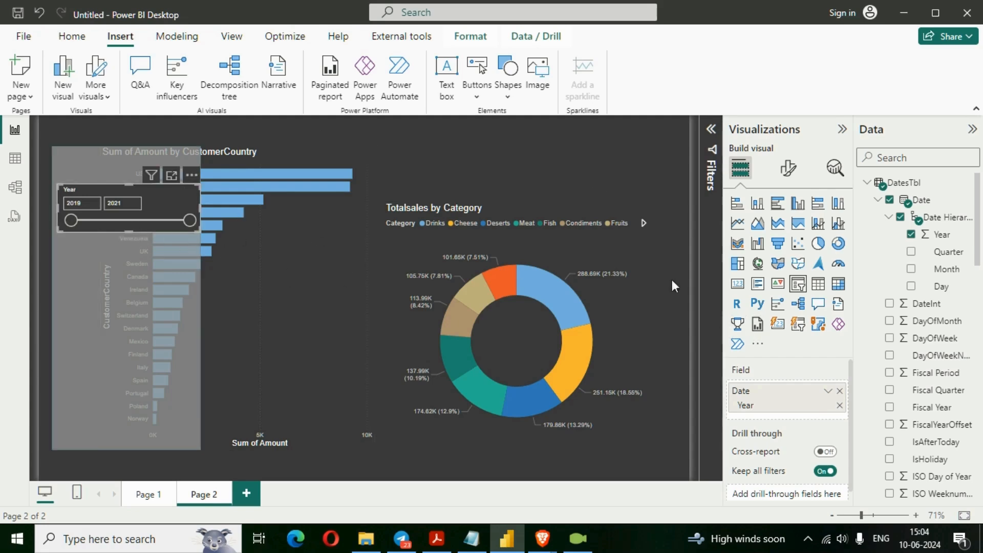
click(528, 160)
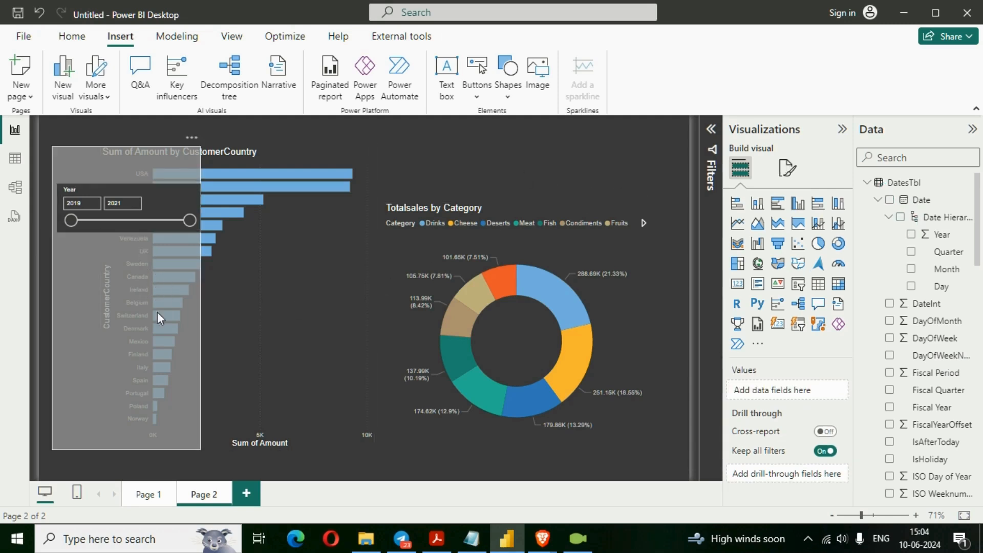
- Add a second slicer on CustomerCountry from OrdersTbl and move it down beside the Year slicer
click(798, 283)
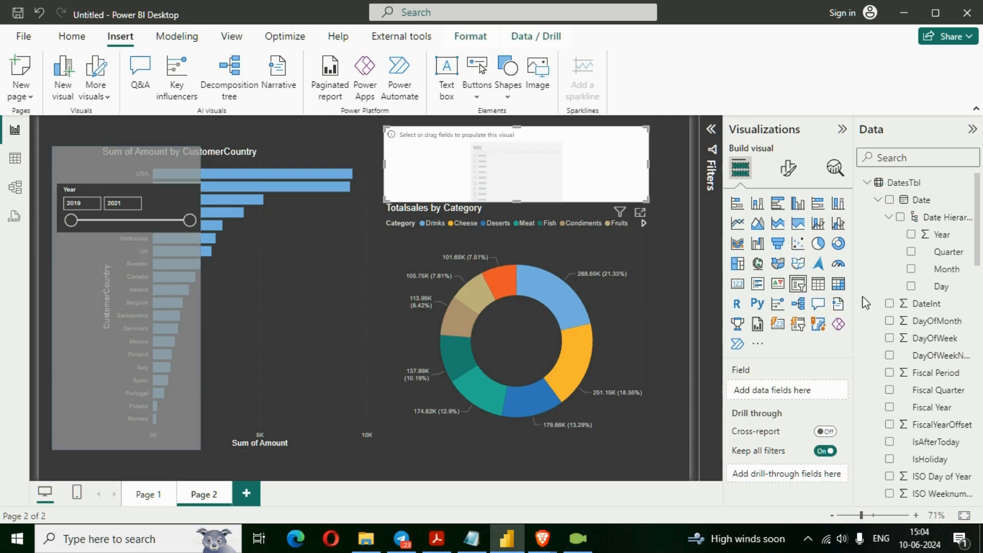
scroll(916, 318, down, 4)
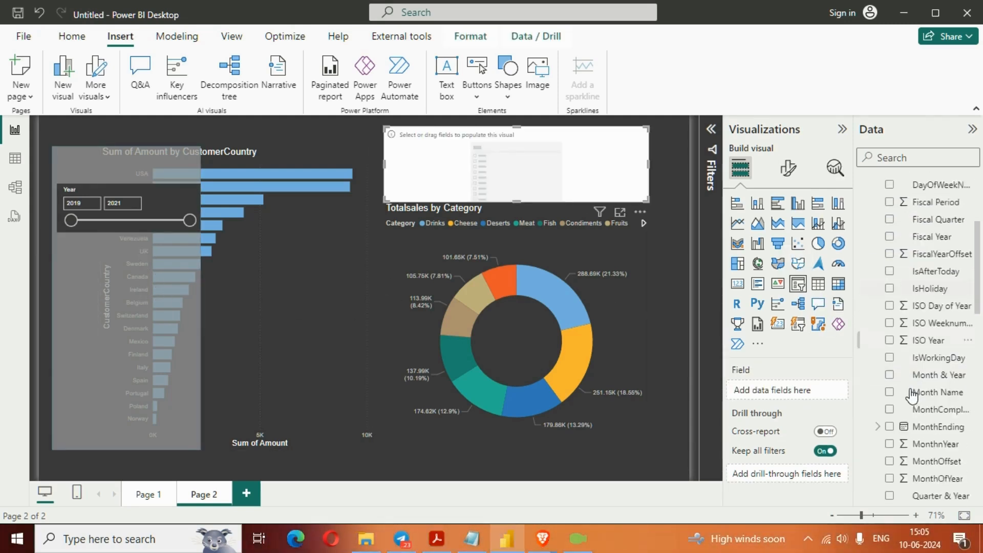
scroll(912, 396, down, 5)
scroll(911, 395, down, 2)
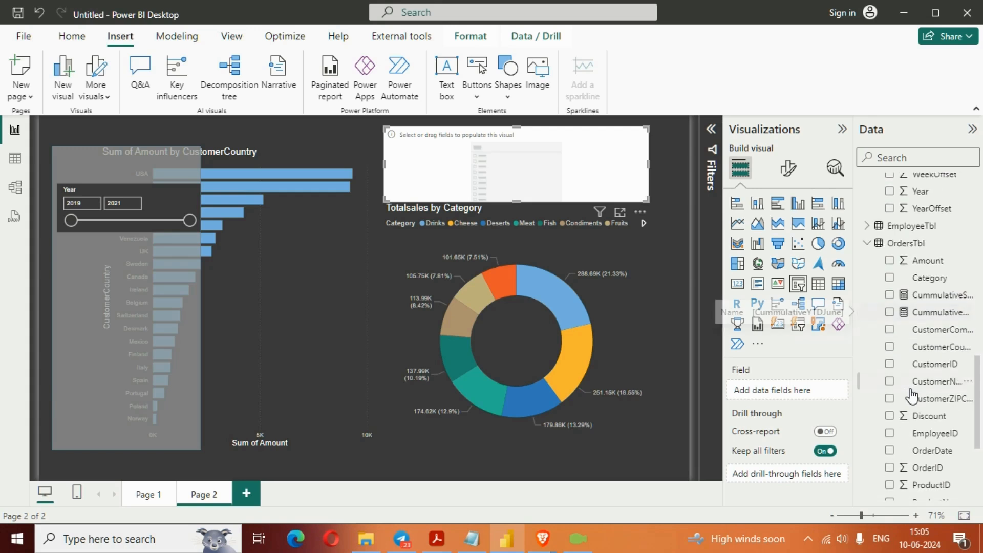
click(890, 347)
drag(571, 157, 352, 302)
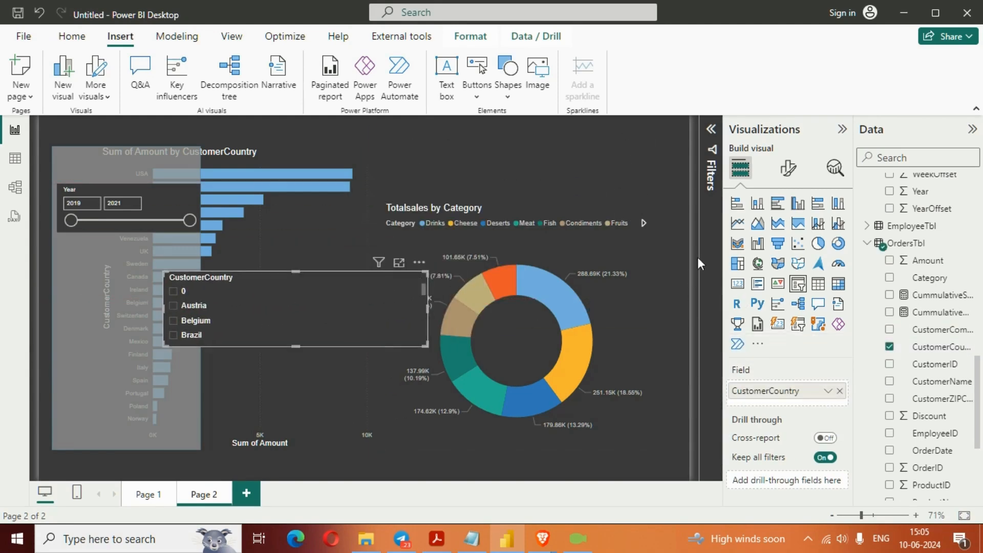
- Filter the CustomerCountry slicer with basic filtering to include all values except 0
click(712, 129)
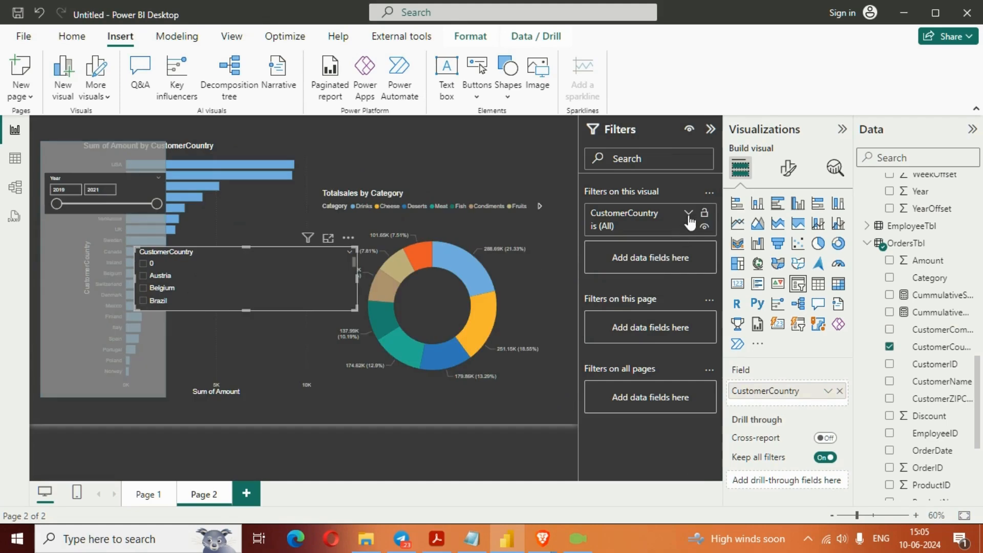
click(689, 214)
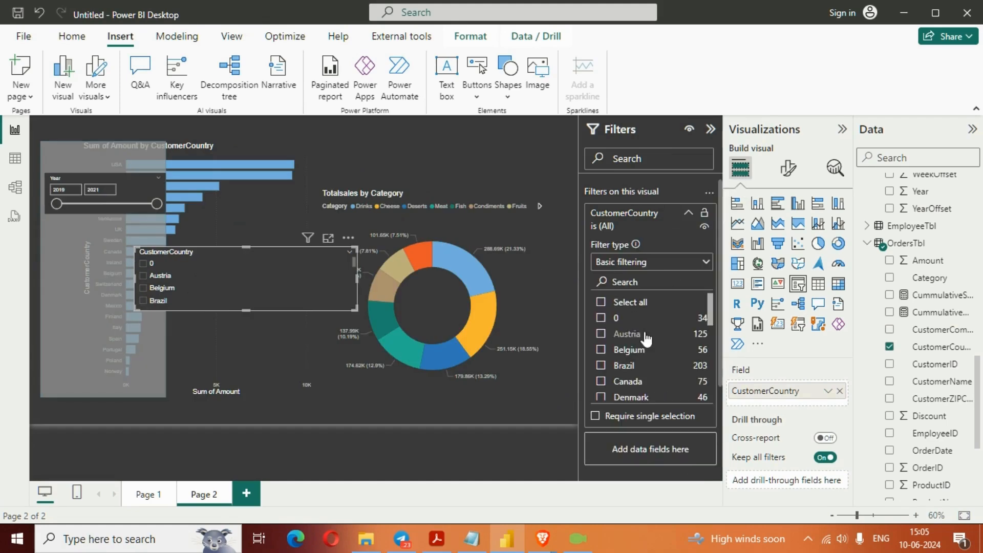
click(602, 302)
click(601, 318)
- Place the CustomerCountry slicer directly below the Year slicer and narrow it to the panel's width
drag(248, 267, 158, 248)
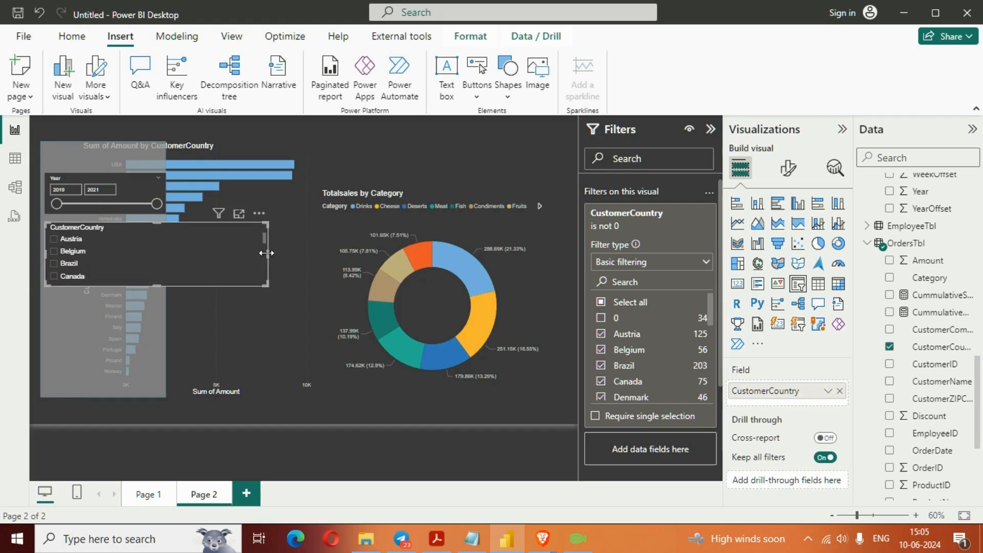
drag(266, 253, 160, 250)
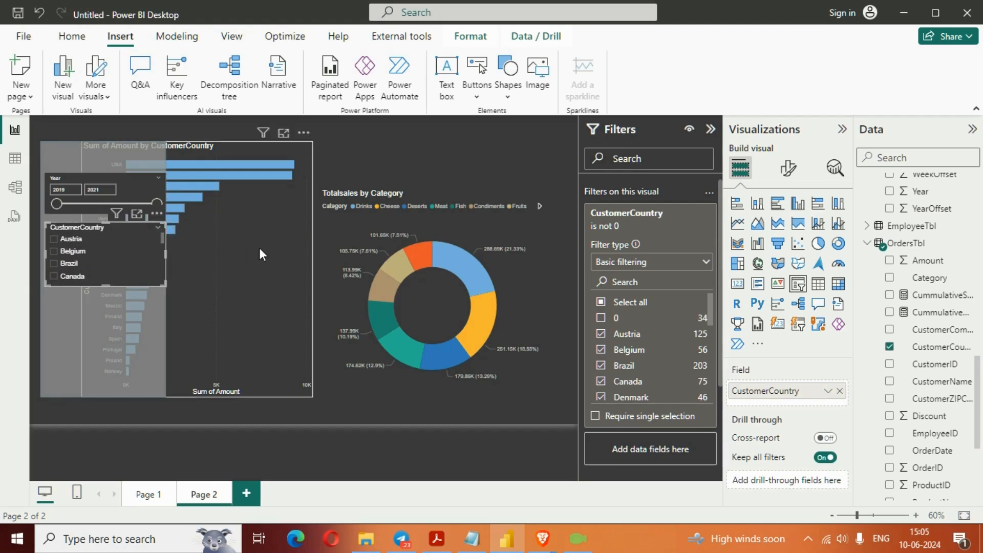
click(712, 133)
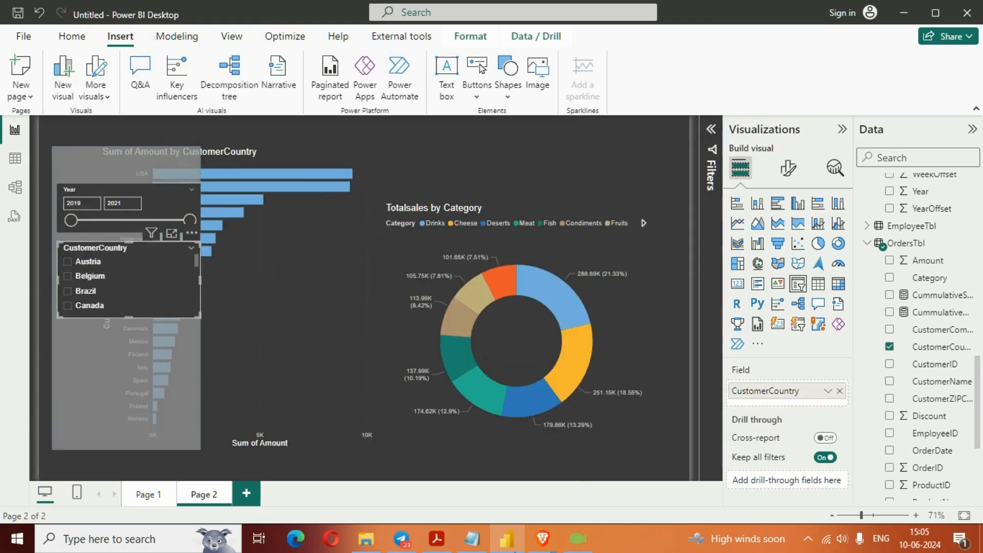
- Narrow both slicers slightly inside the panel, extend the CustomerCountry slicer to the panel's bottom, and leave no country selected
click(155, 193)
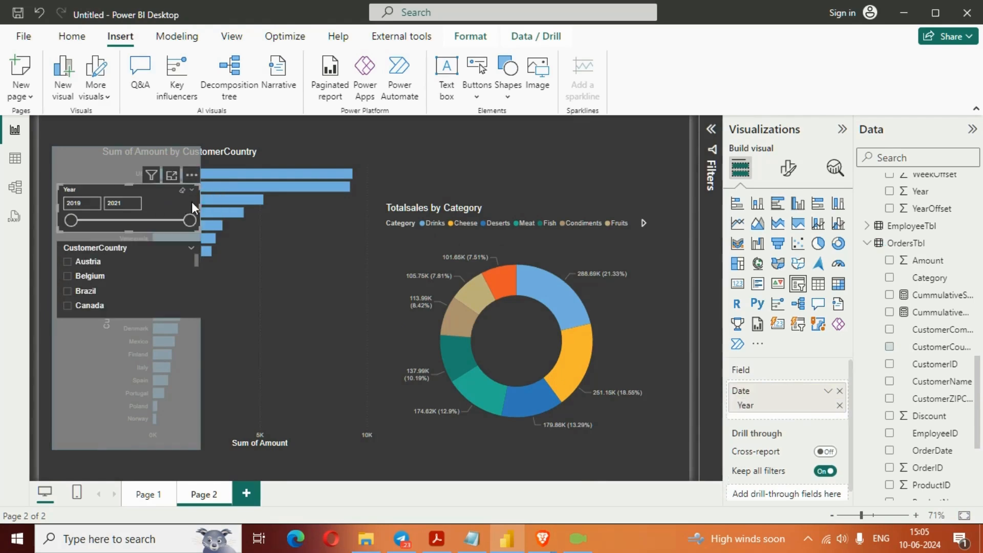
drag(200, 204, 194, 205)
click(168, 264)
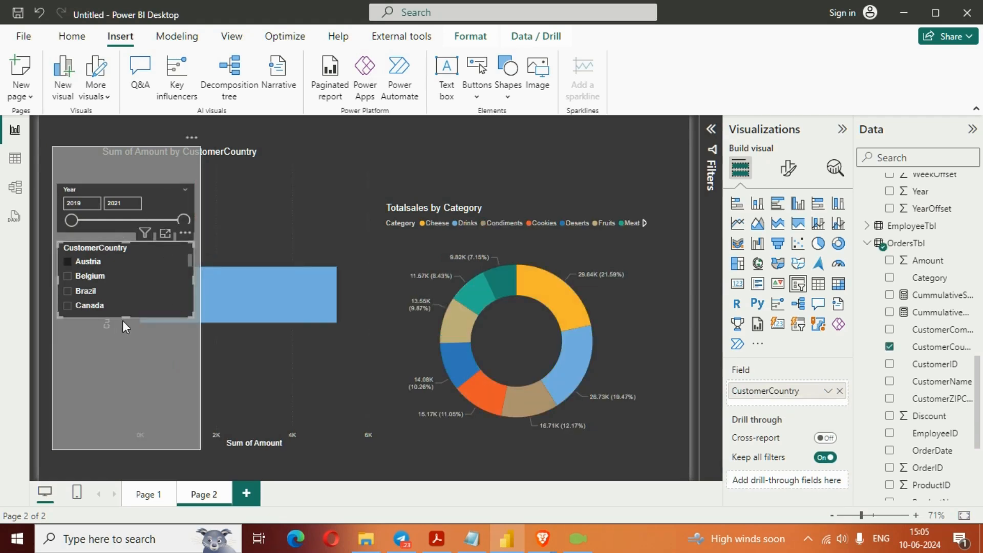
drag(122, 319, 125, 434)
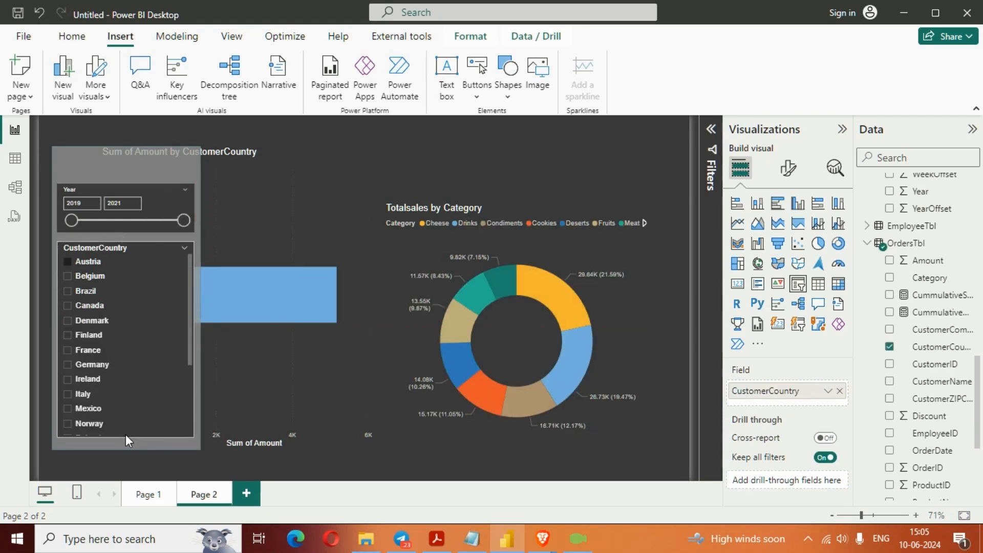
click(173, 249)
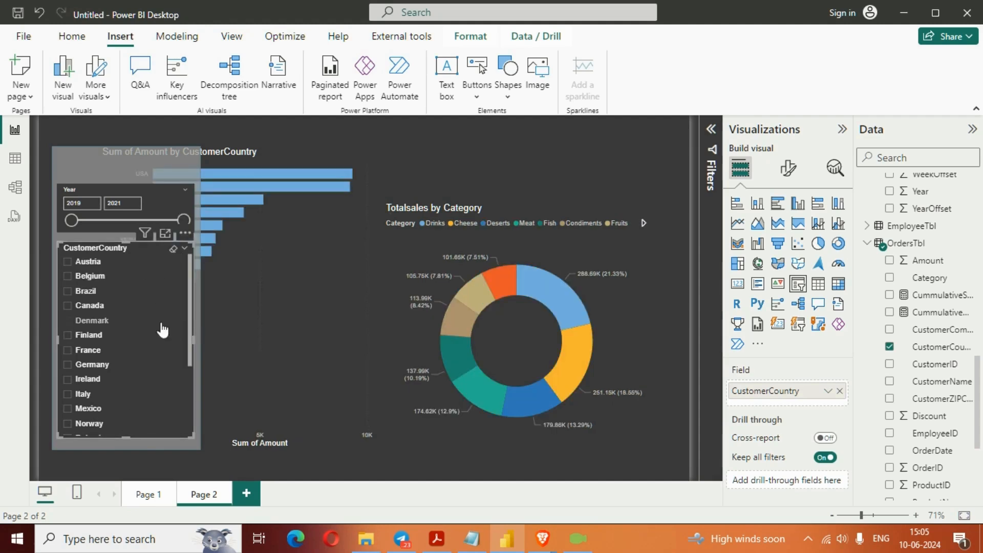
drag(125, 439, 125, 443)
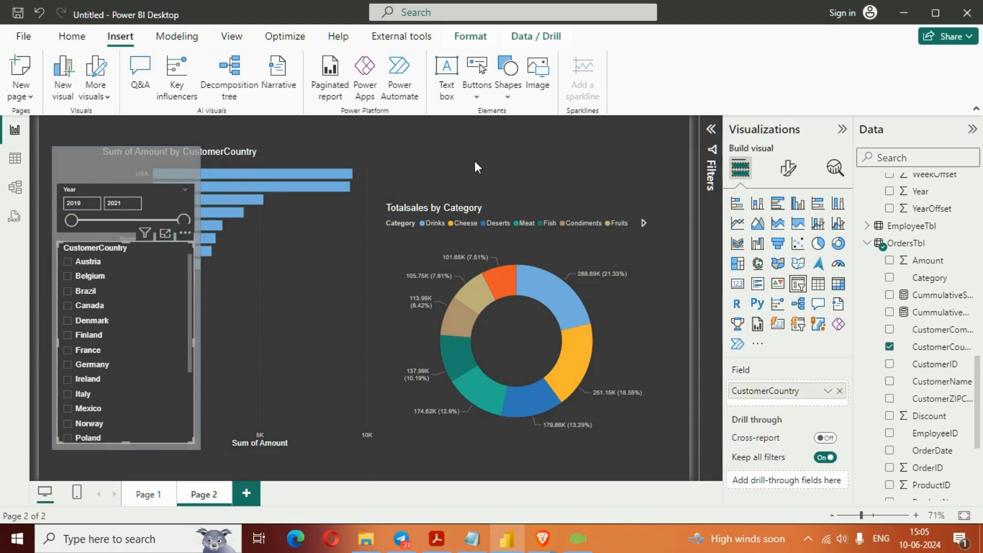
click(459, 159)
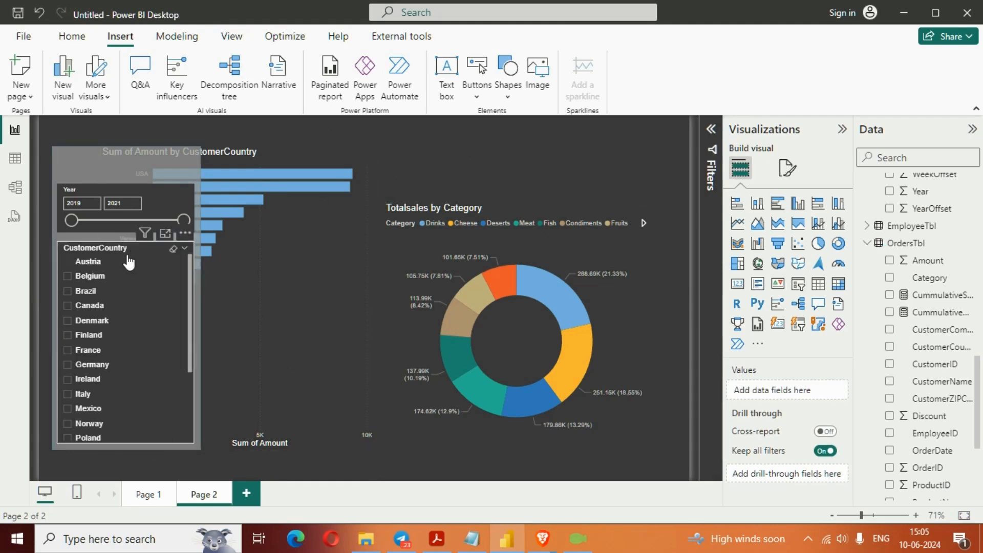
click(103, 186)
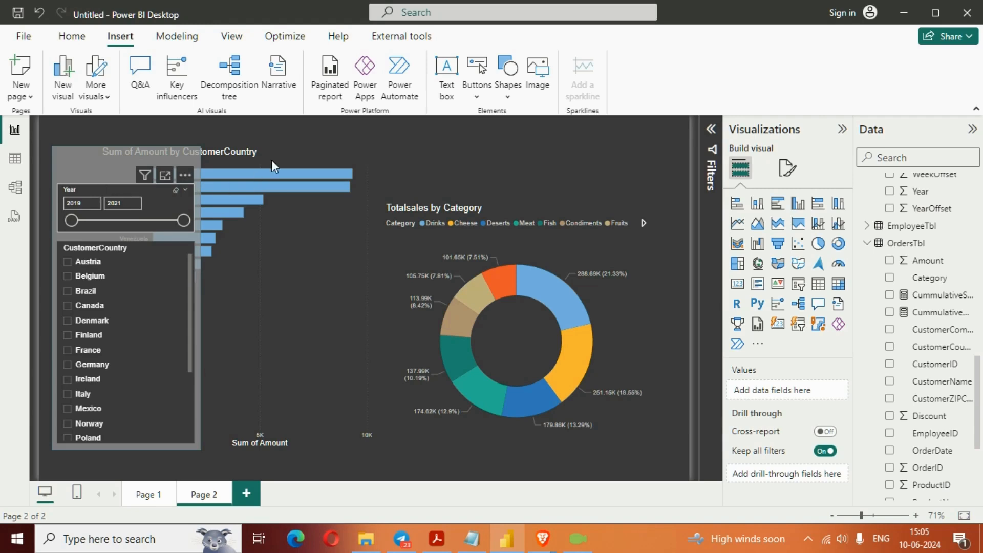
click(393, 149)
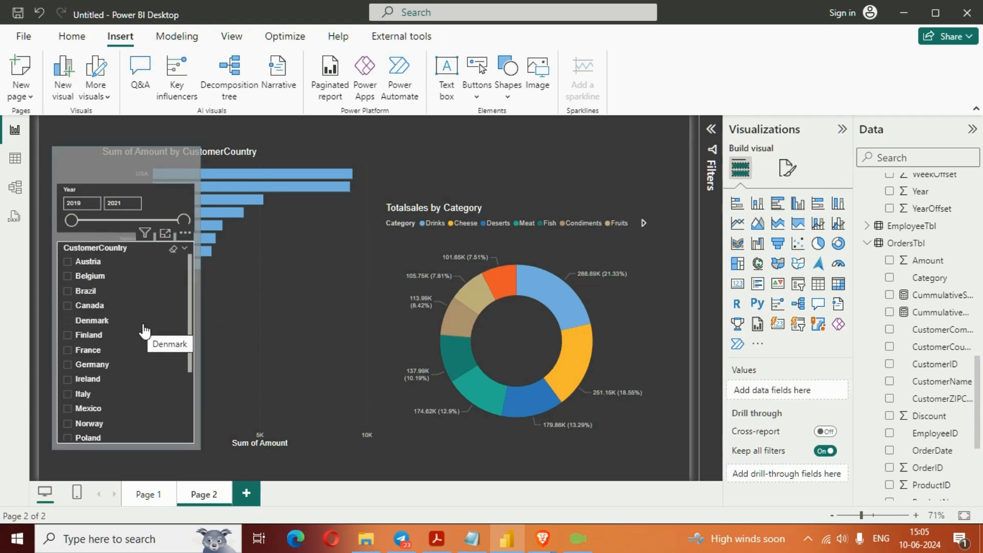
scroll(149, 333, down, 3)
scroll(153, 328, up, 3)
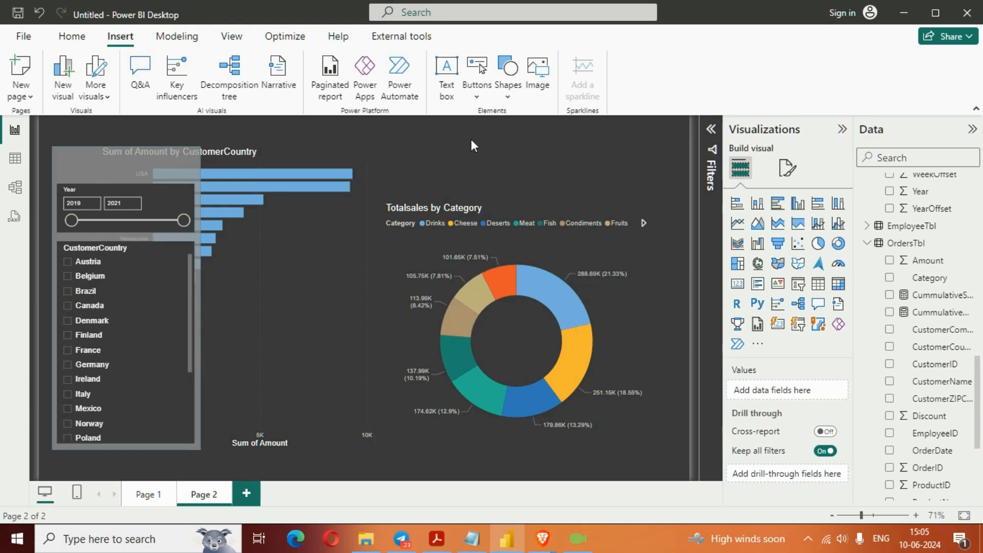
- Insert a left arrow button and place it at the top of the semi-transparent panel, above the Year slicer
click(480, 96)
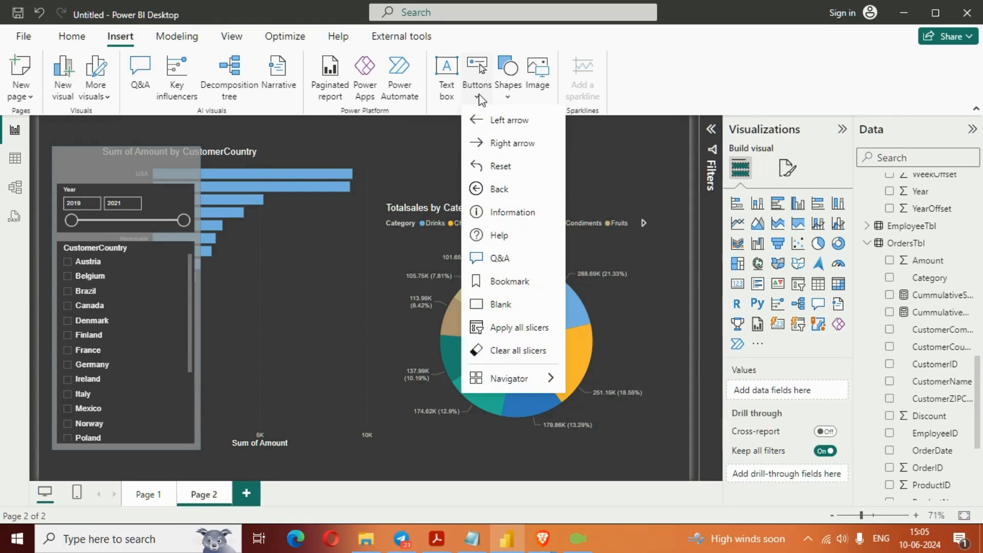
click(495, 121)
drag(79, 128, 100, 164)
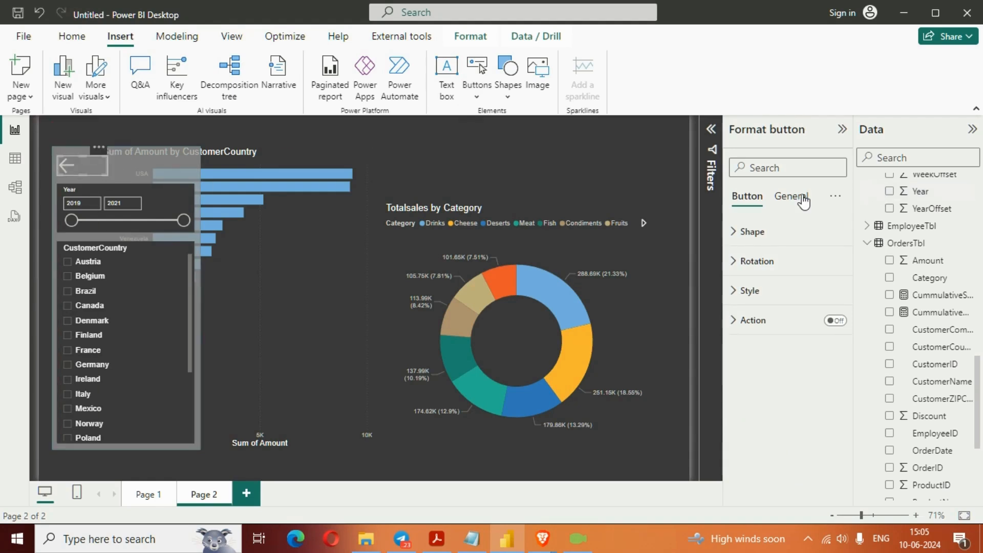
- Set the left arrow button's height to 45 and width to 60
click(791, 205)
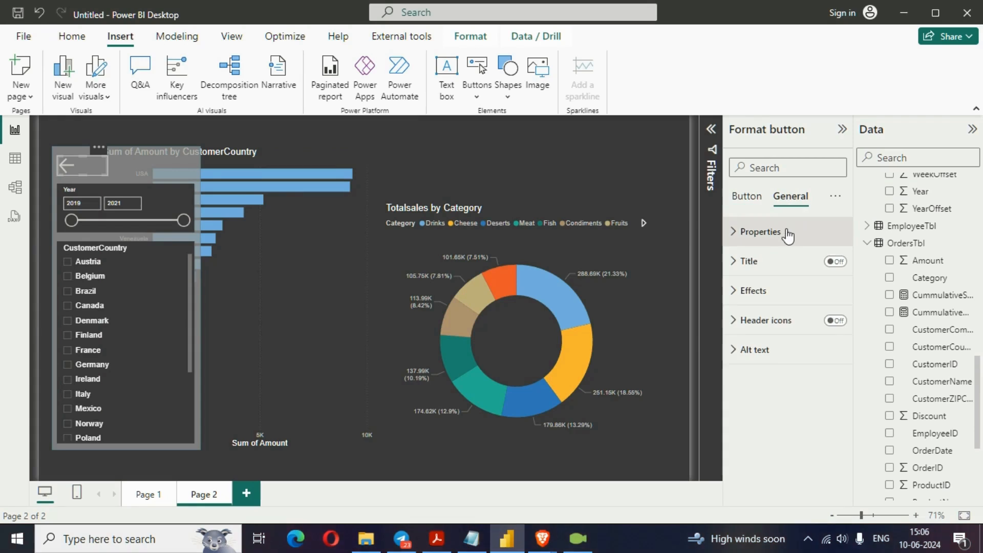
click(782, 232)
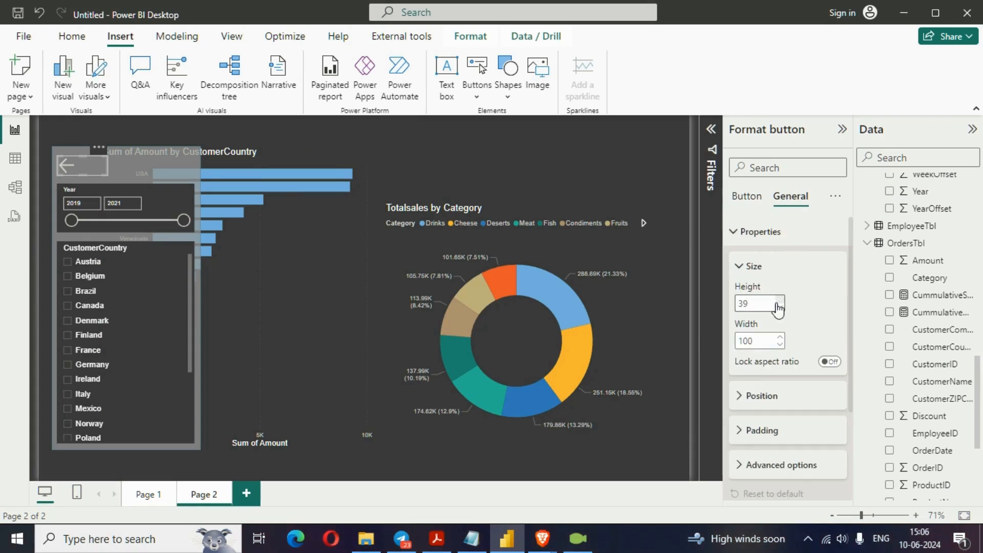
click(774, 307)
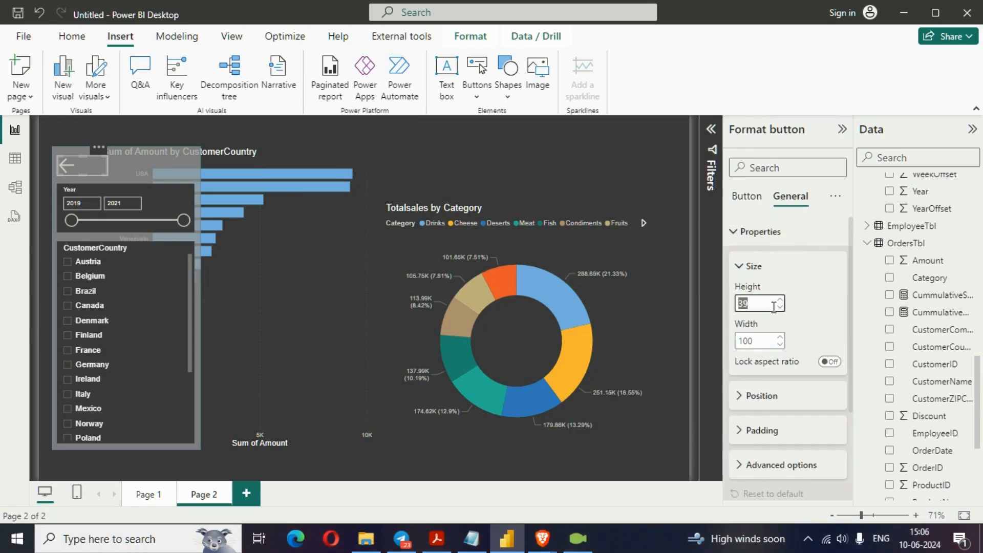
click(768, 340)
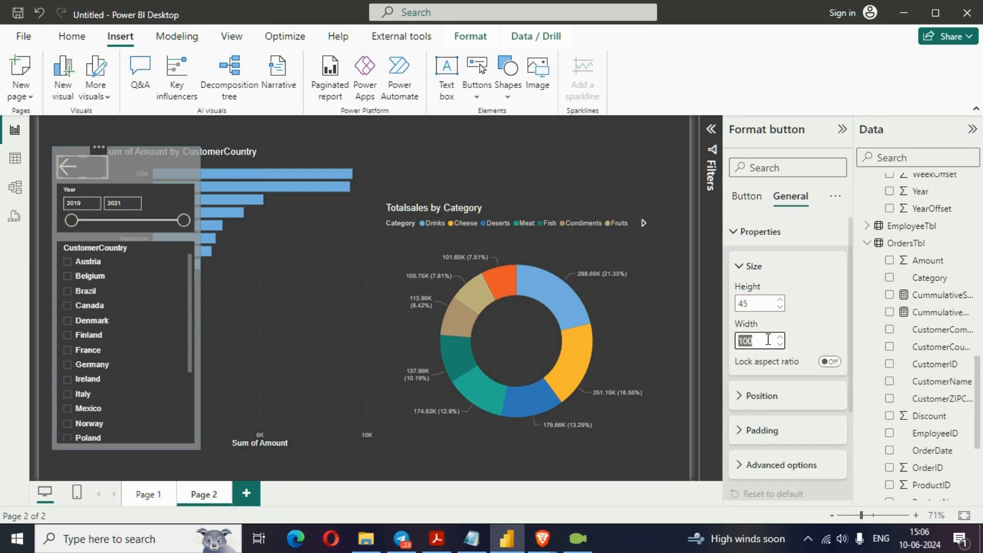
text(60)
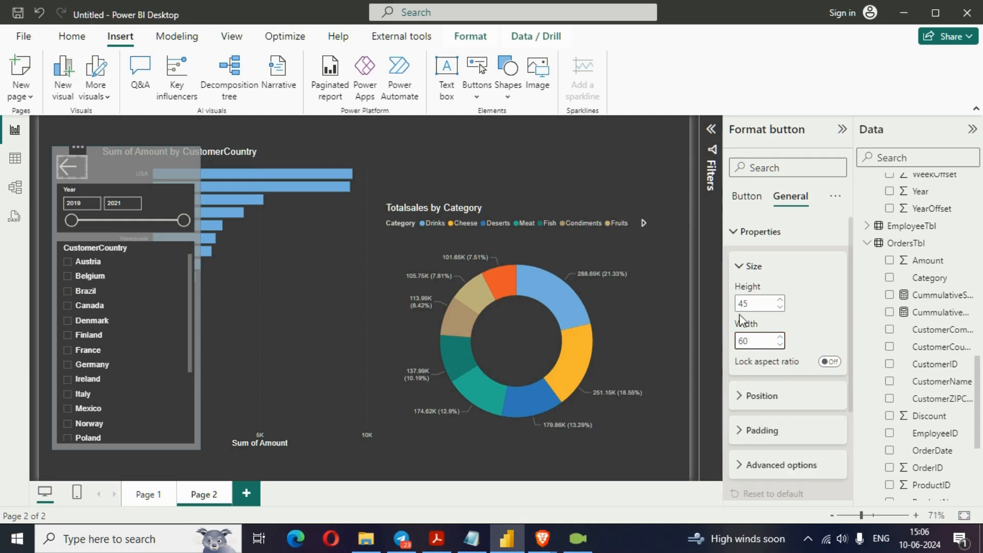
- Change the left arrow button's icon line color to white for the default state
click(747, 199)
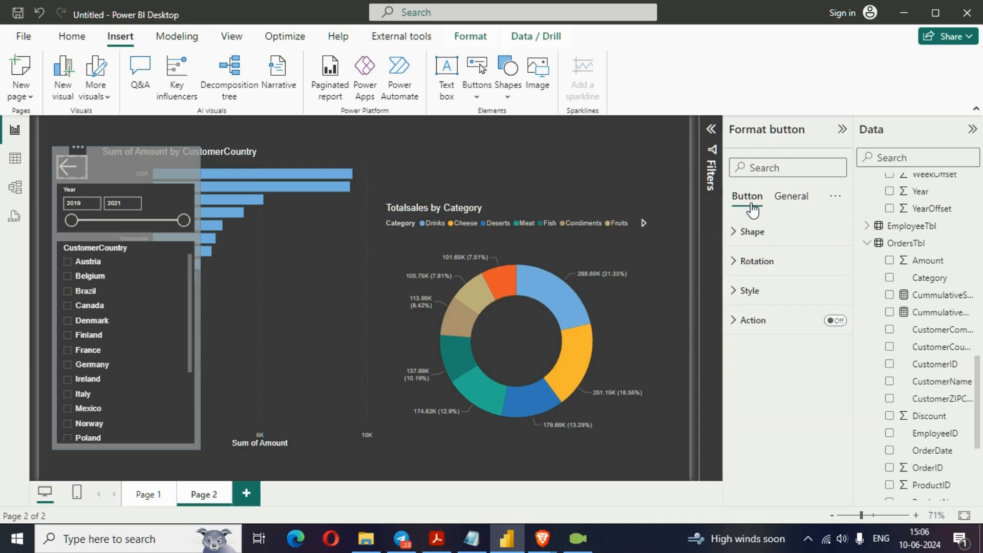
click(749, 300)
scroll(763, 348, down, 3)
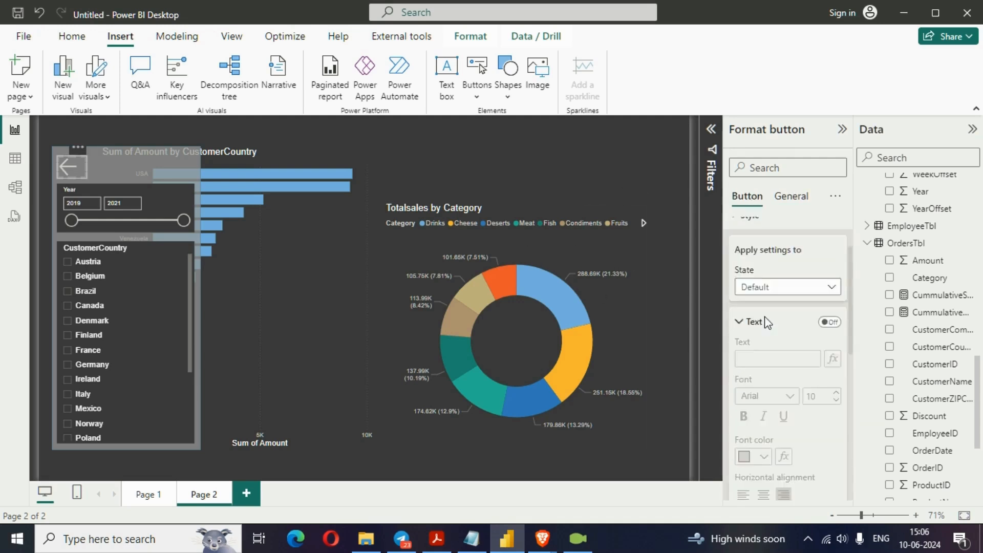
scroll(766, 364, down, 5)
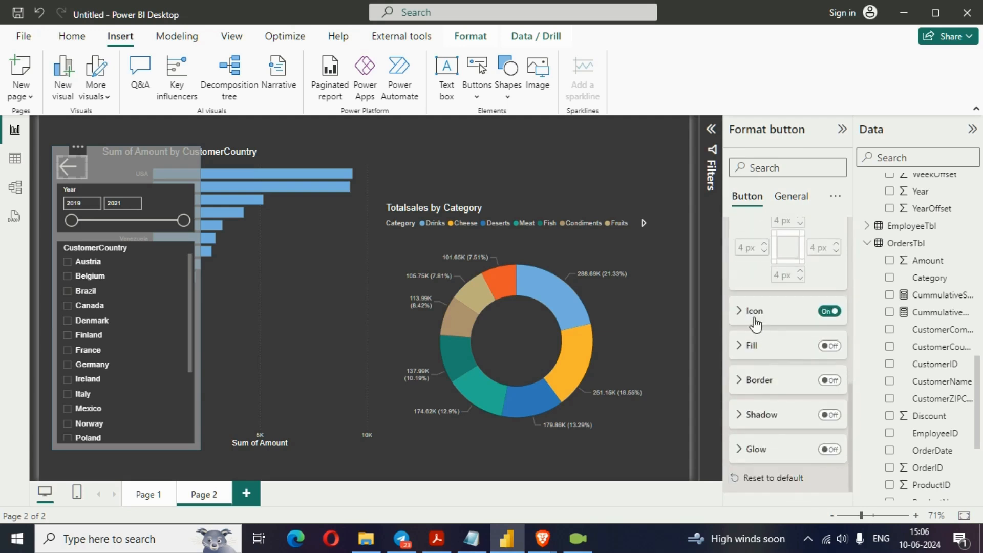
click(755, 317)
click(763, 385)
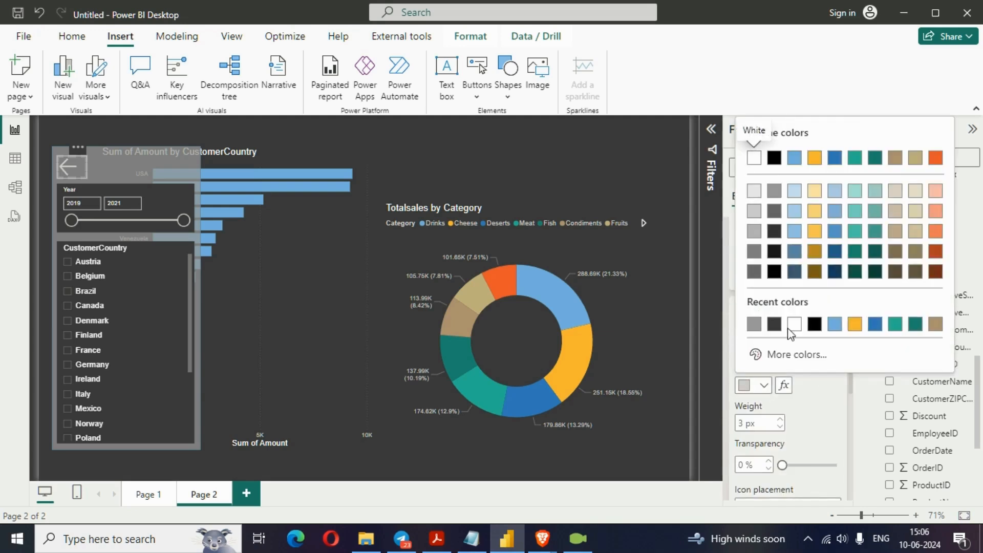
click(754, 158)
- Turn on the left arrow button's fill and color it black
scroll(768, 398, down, 5)
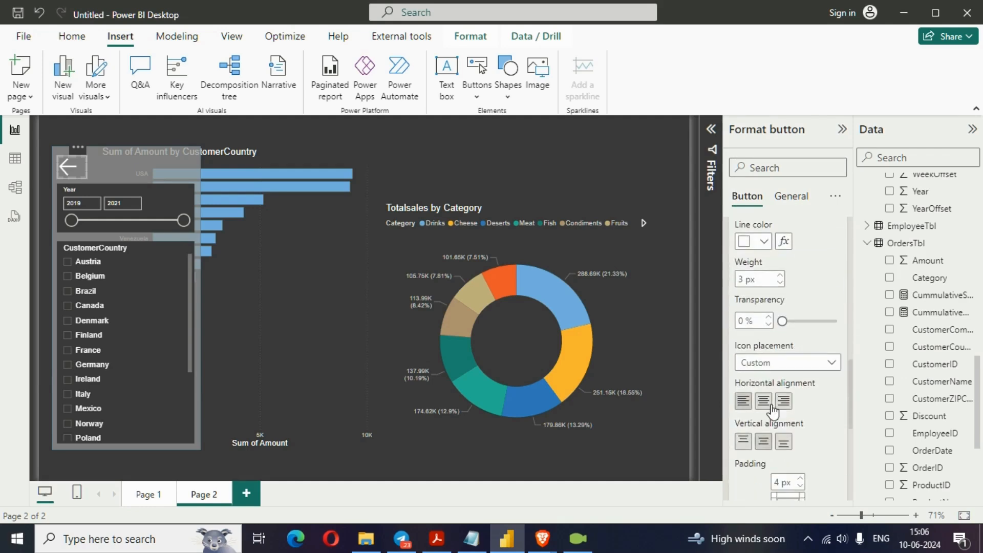
scroll(772, 407, down, 5)
scroll(819, 348, down, 3)
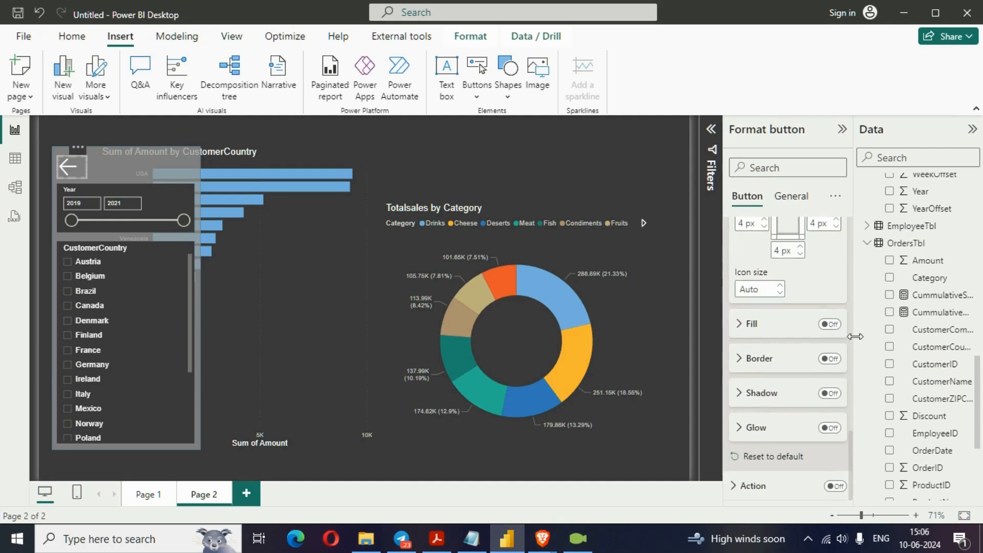
click(831, 325)
click(747, 327)
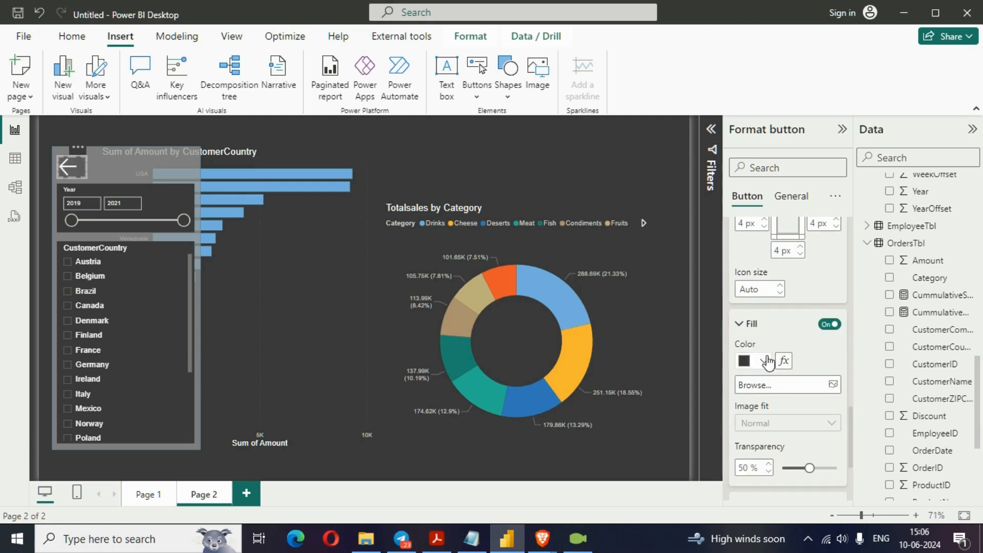
scroll(763, 335, down, 2)
click(764, 289)
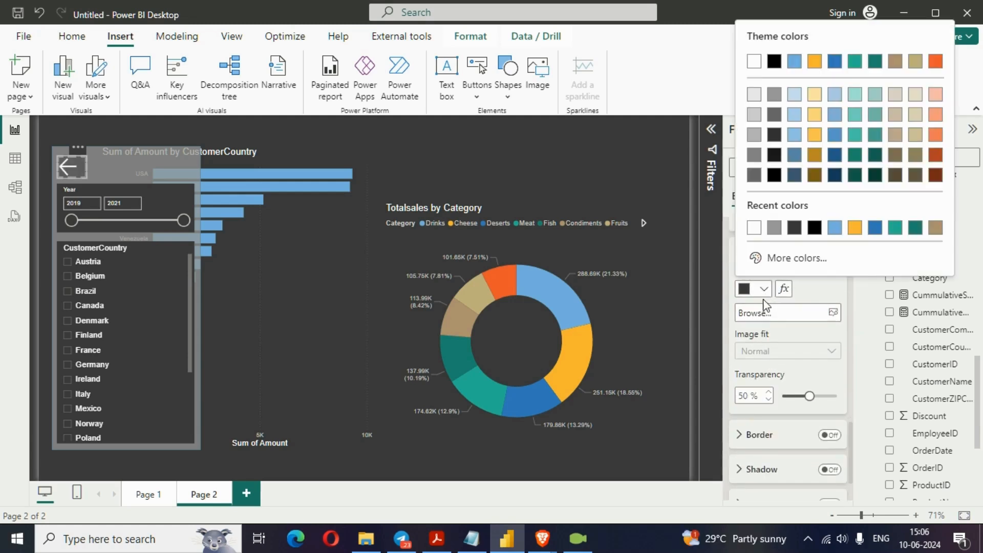
click(776, 64)
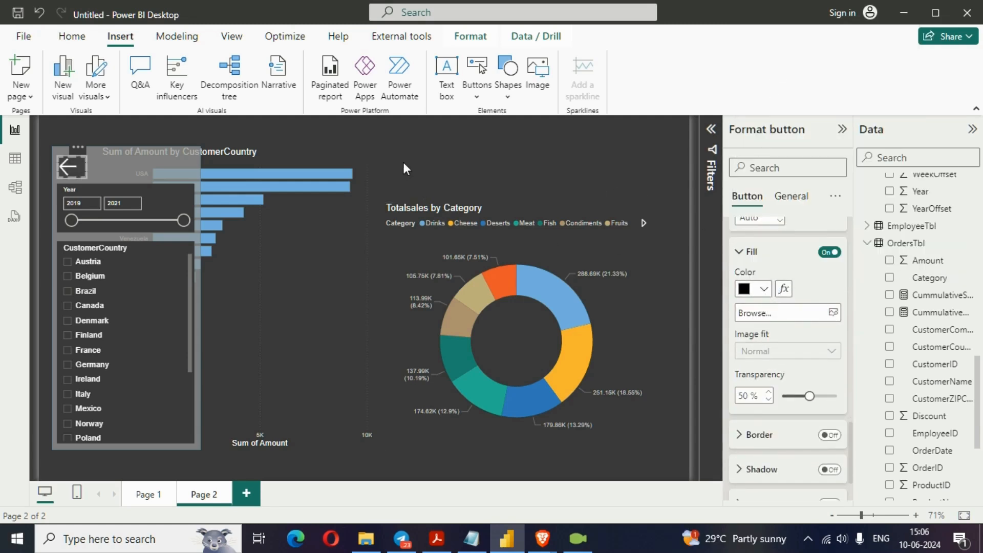
click(381, 147)
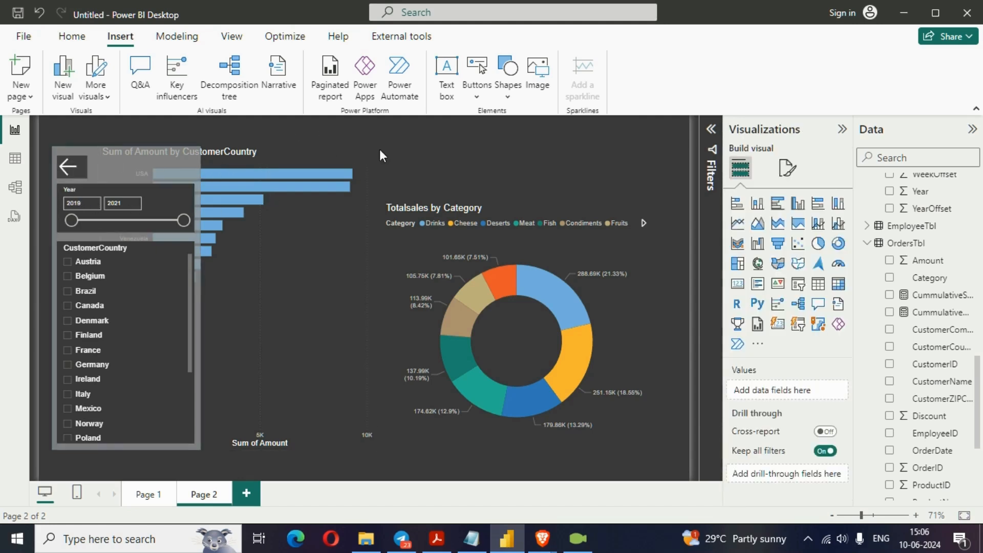
- Insert a right arrow button and place it just above the slicer panel, aligned with the left arrow button
click(842, 129)
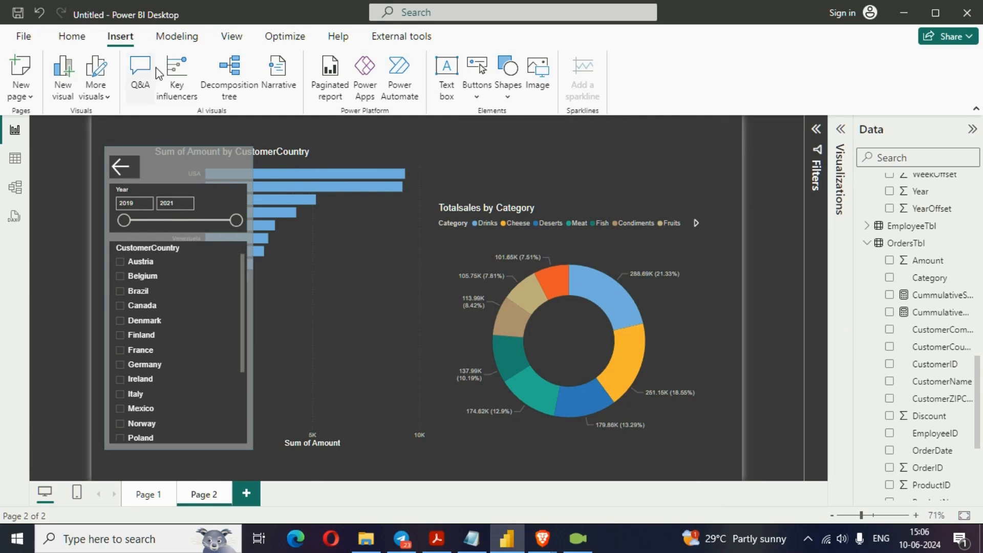
click(489, 93)
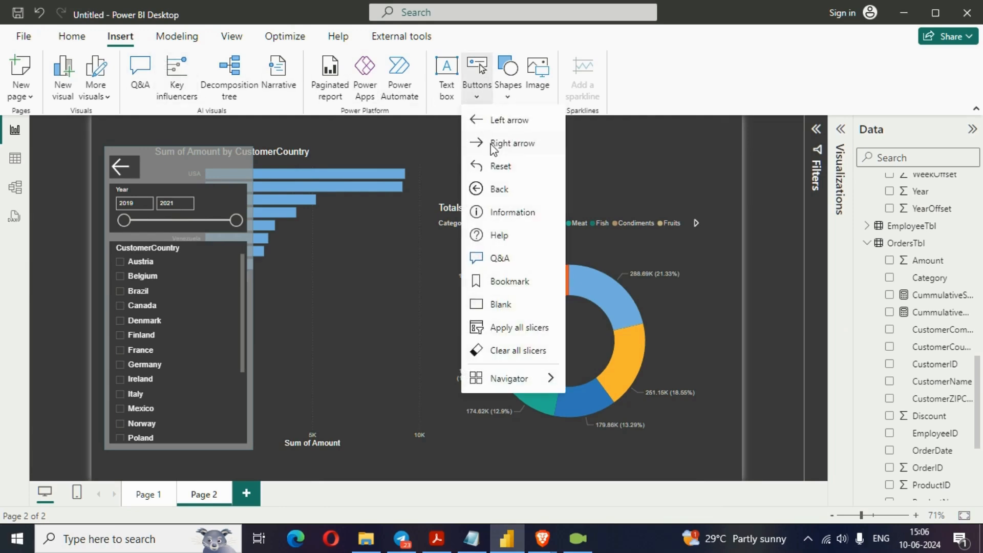
click(486, 143)
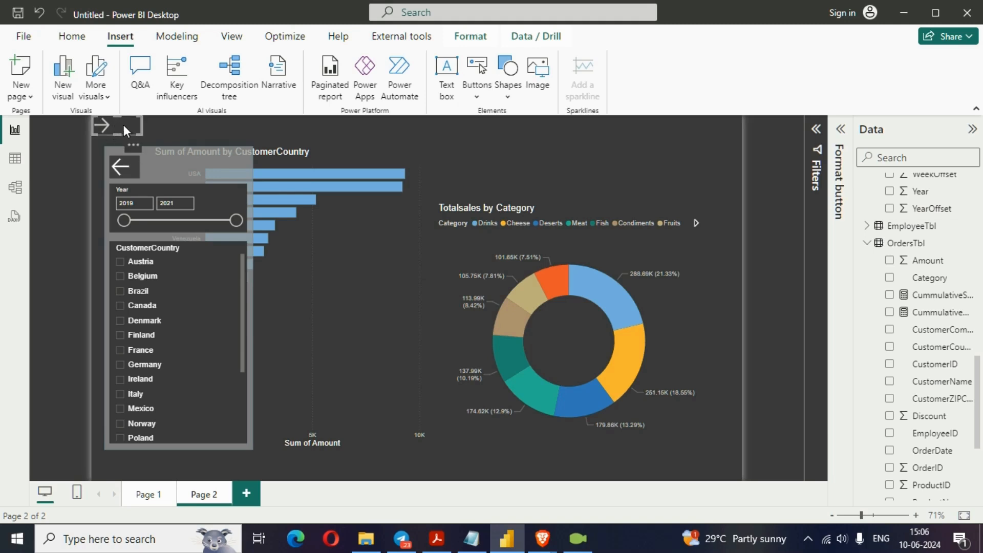
drag(124, 126, 132, 132)
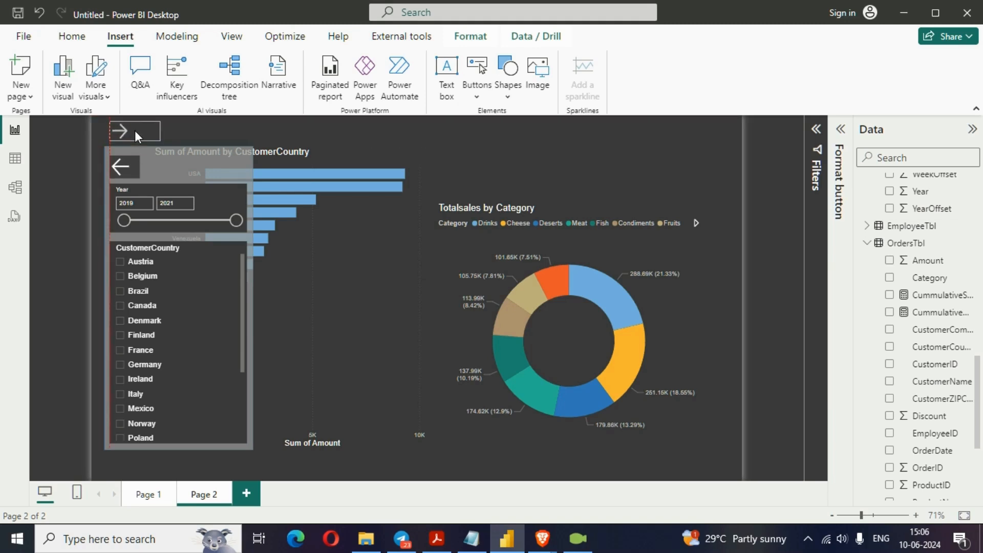
- Set the right arrow button's height to 45 and width to 60
click(841, 129)
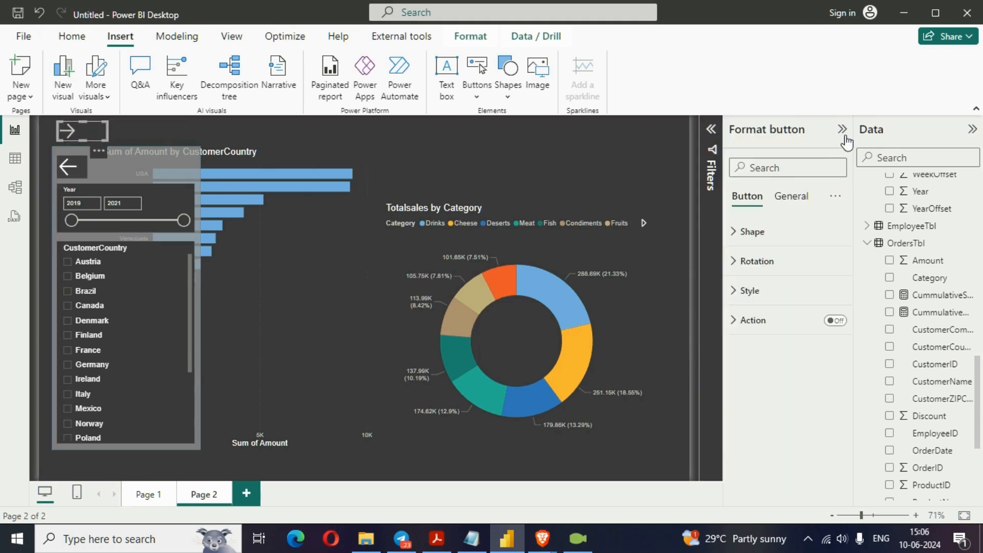
click(790, 196)
click(780, 228)
click(762, 304)
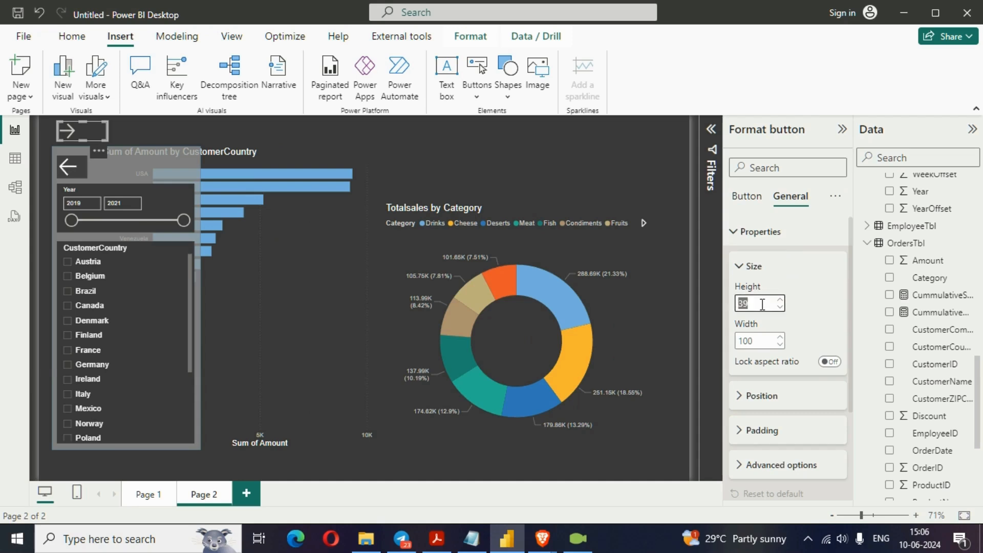
text(45)
click(769, 339)
text(60)
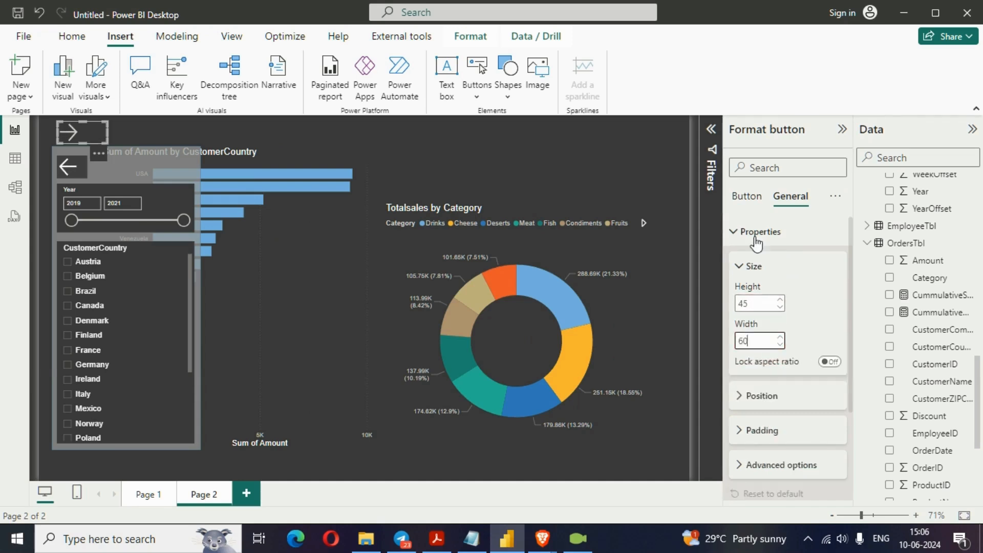
- Change the right arrow button's icon line color to white for the default state
click(747, 197)
click(750, 291)
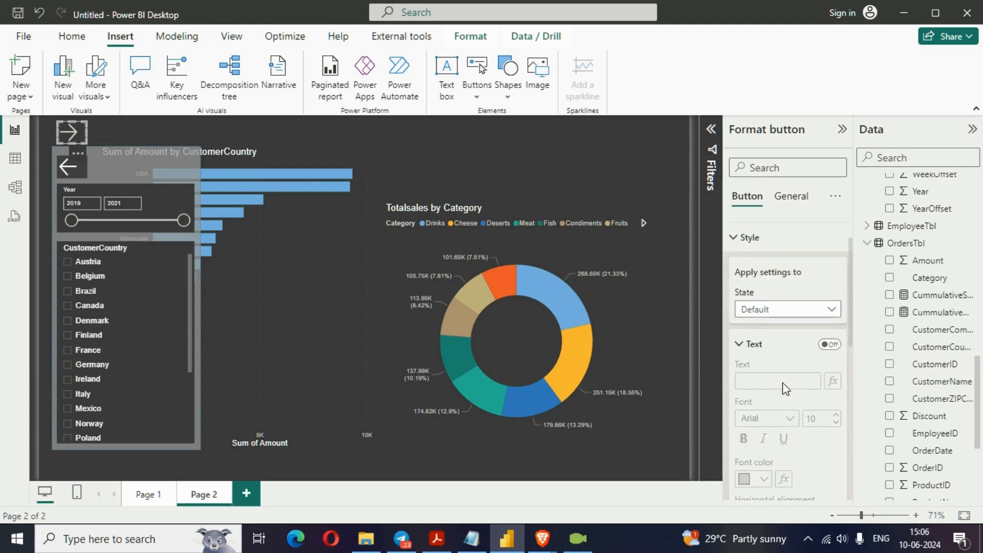
scroll(788, 362, down, 3)
scroll(775, 420, down, 2)
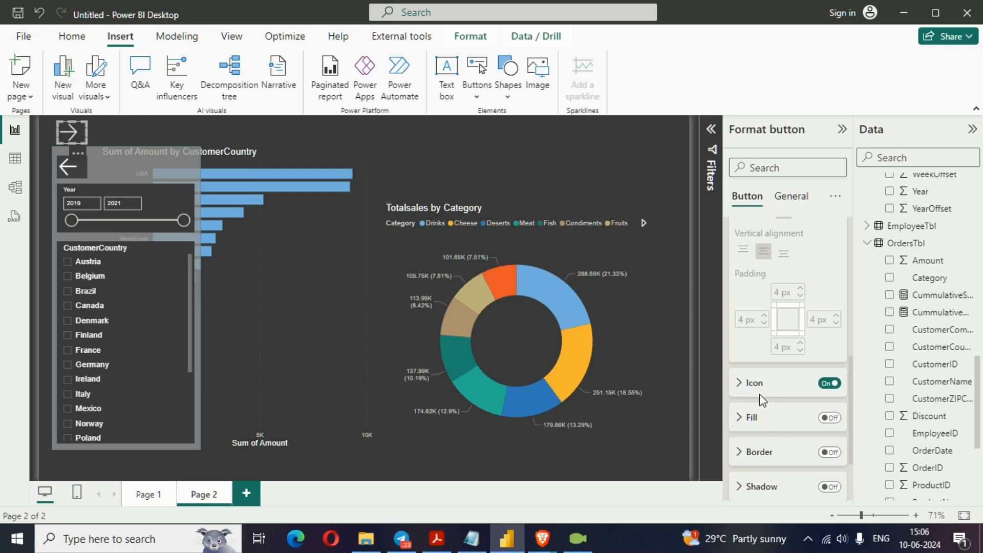
click(757, 381)
scroll(762, 412, down, 3)
click(769, 309)
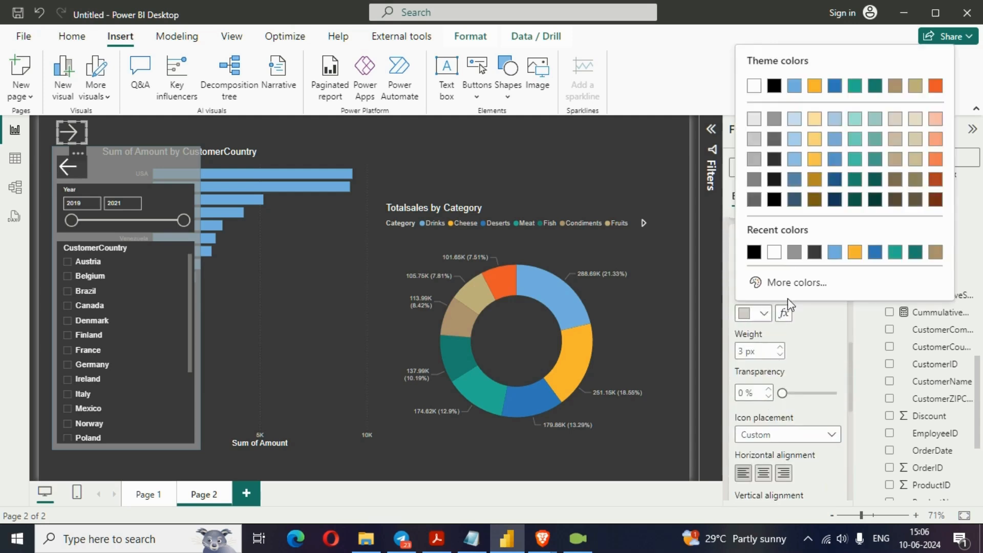
click(755, 84)
- Turn on the right arrow button's fill and color it black
scroll(799, 405, down, 5)
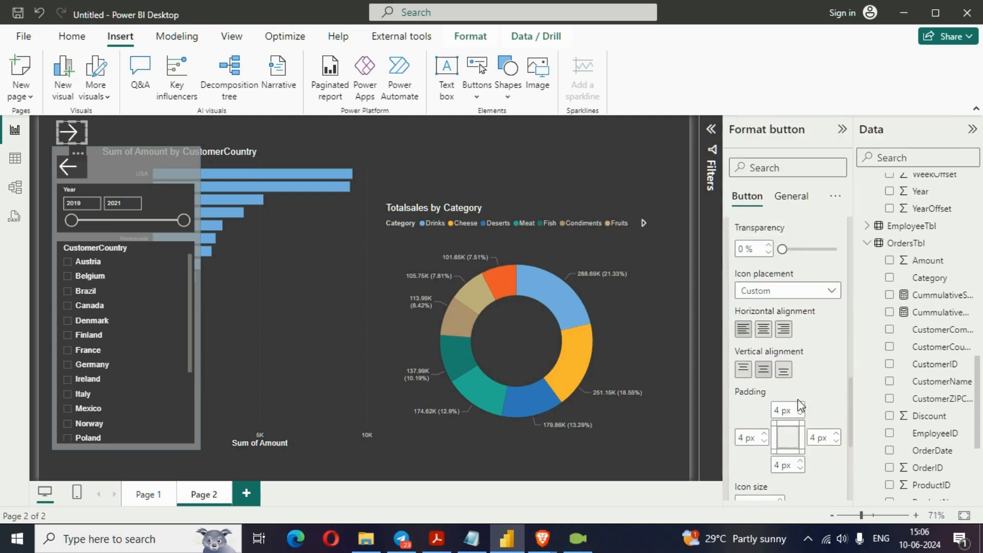
click(830, 394)
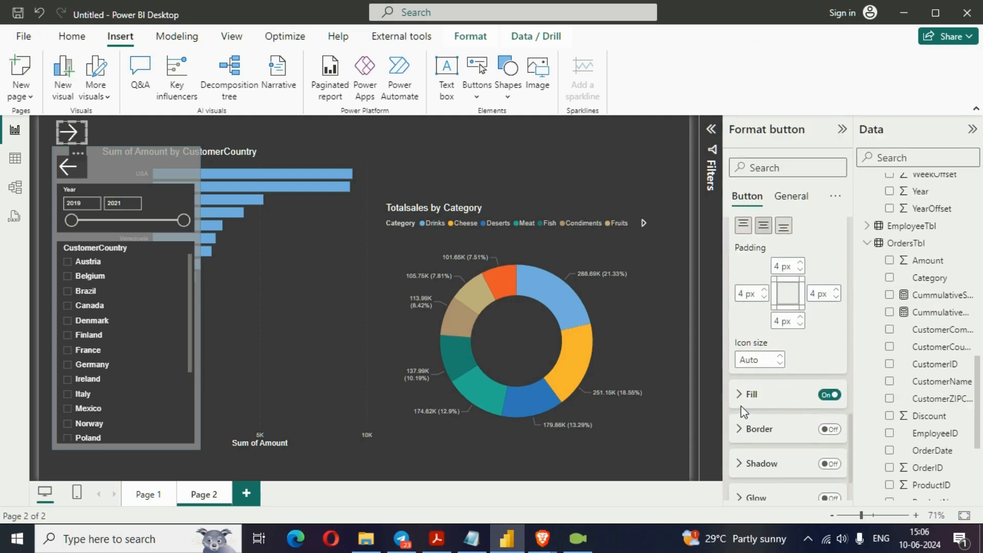
click(753, 404)
scroll(776, 432, down, 3)
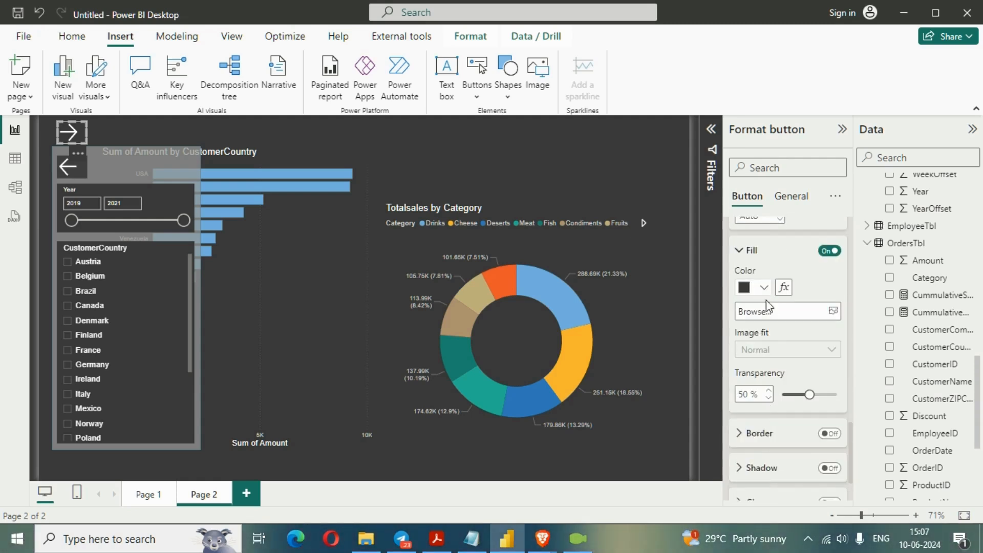
click(758, 288)
click(774, 59)
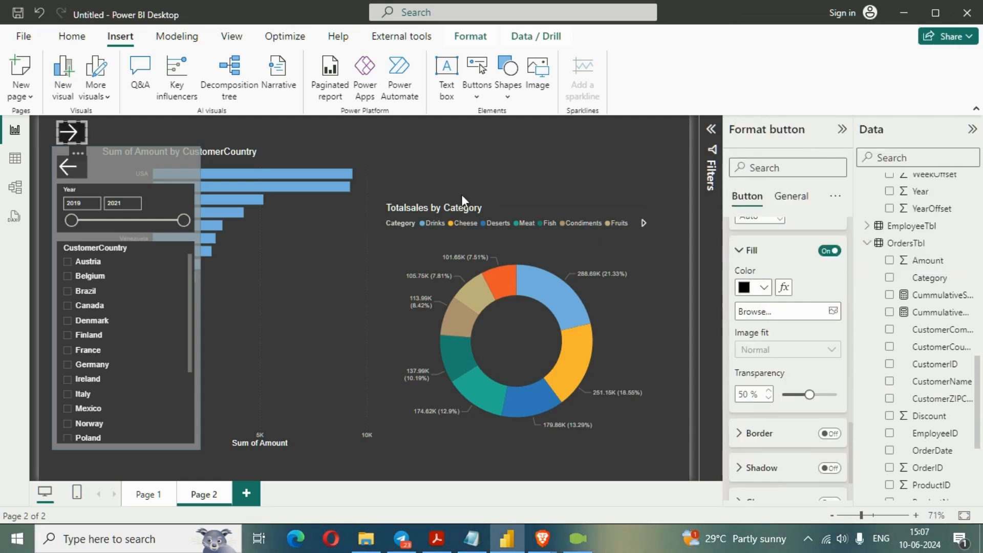
click(437, 149)
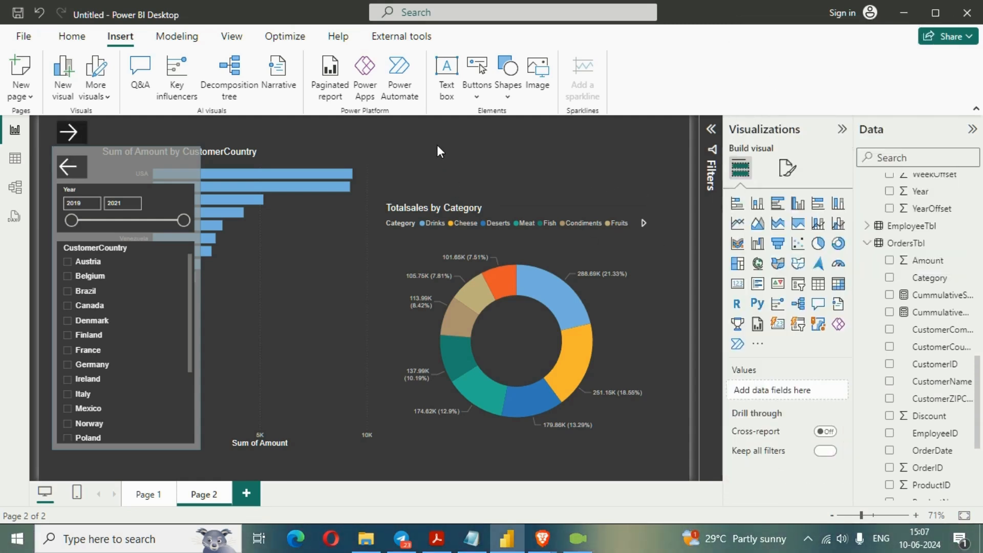
- Collapse the Visualizations pane and nudge the right arrow button slightly down against the slicer panel's top edge
click(841, 131)
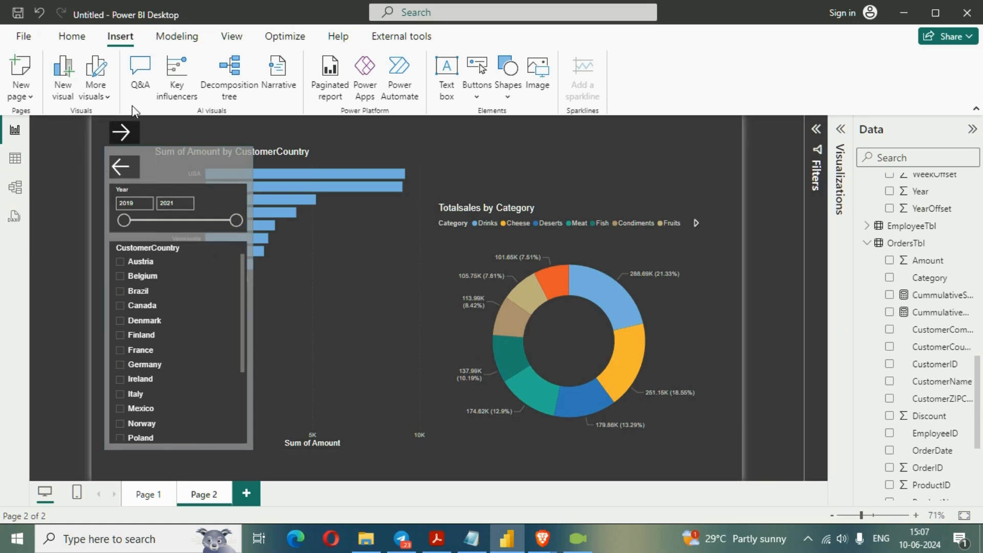
drag(131, 127, 131, 121)
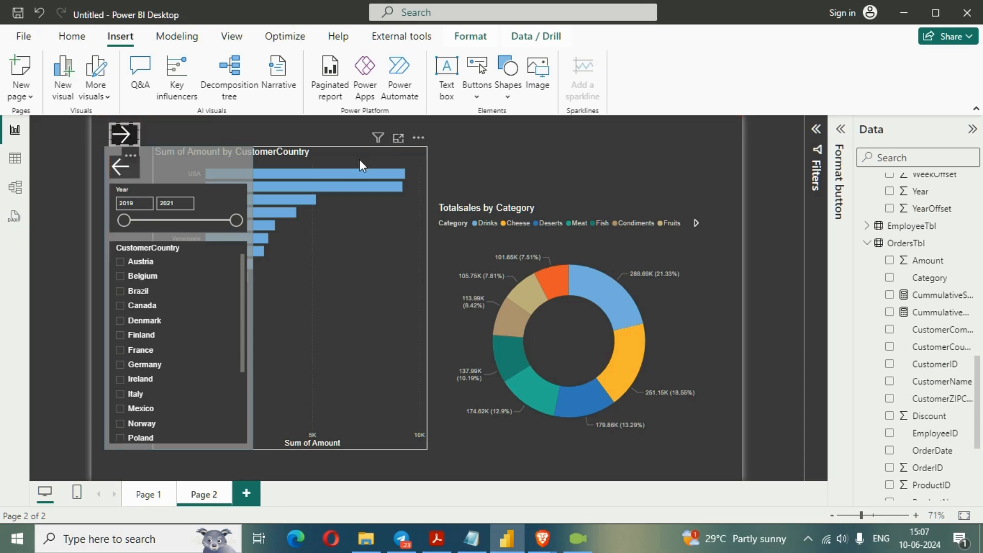
click(449, 139)
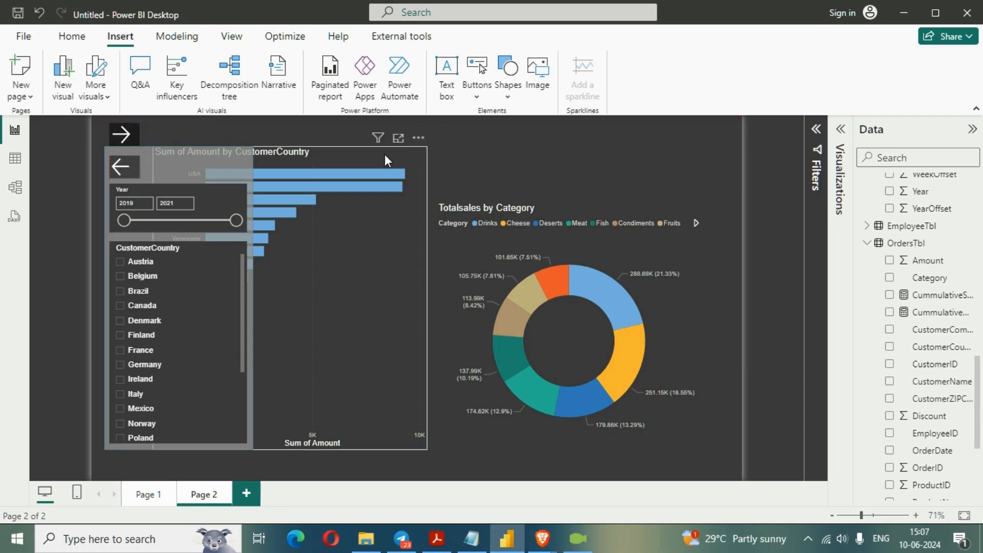
- Show the Bookmarks and Selection panes and add two bookmarks of the current page
click(234, 36)
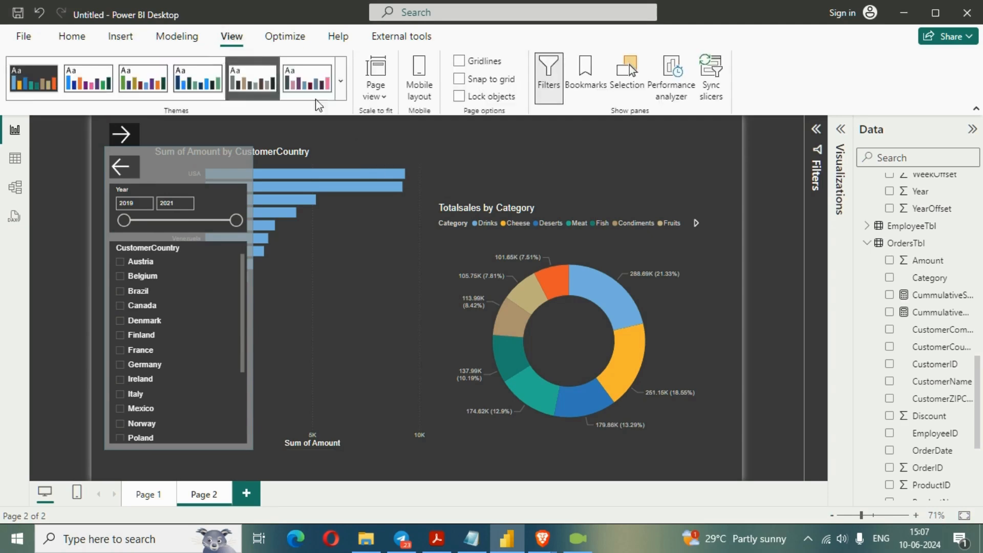
click(596, 92)
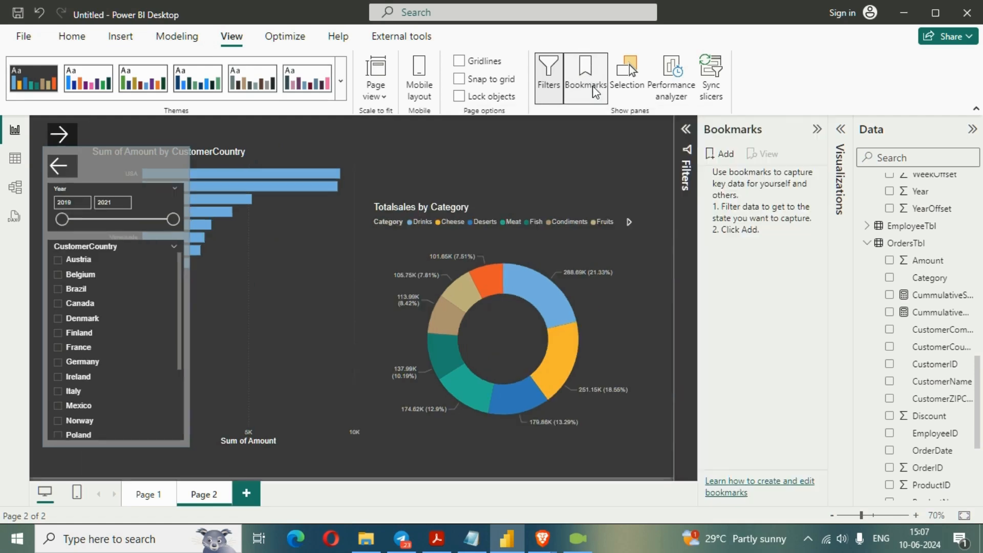
click(629, 92)
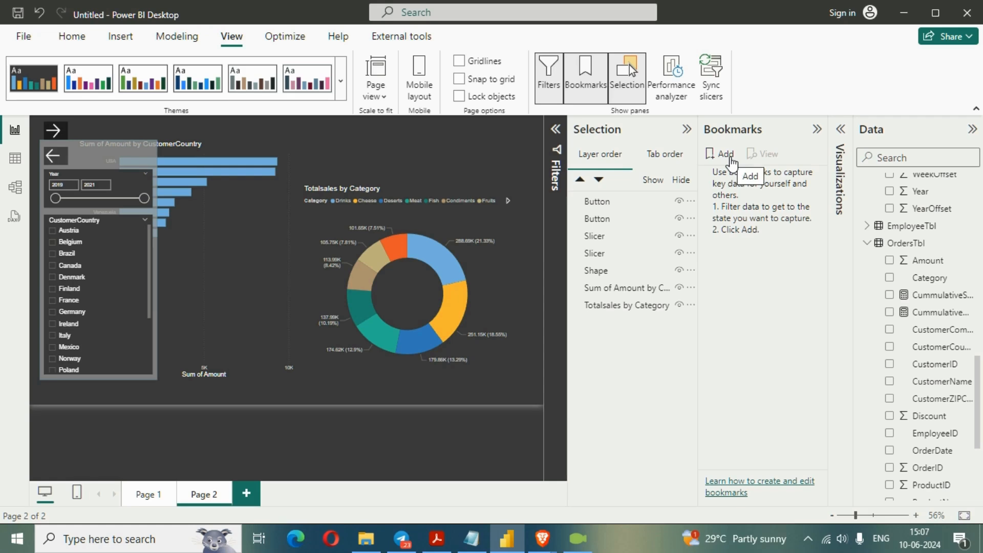
click(726, 154)
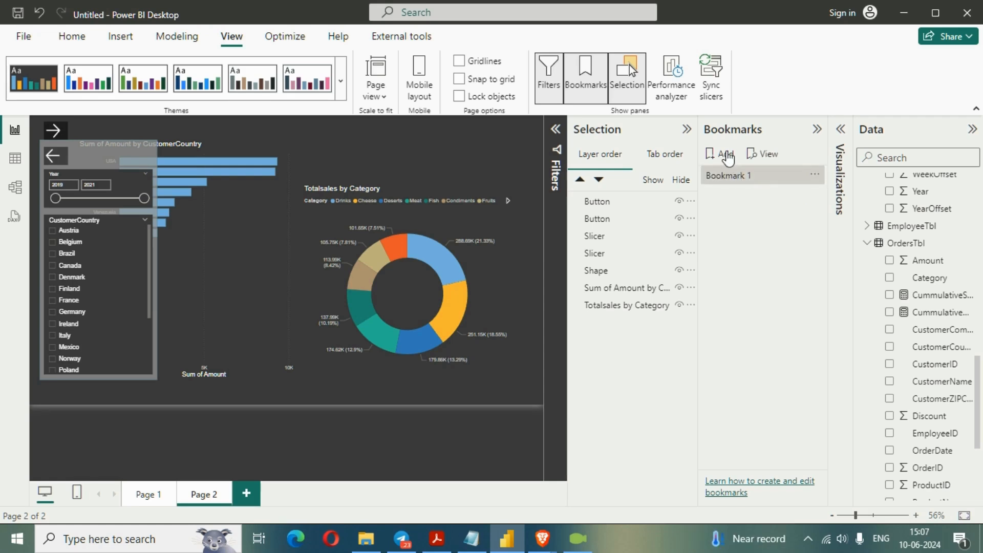
click(720, 154)
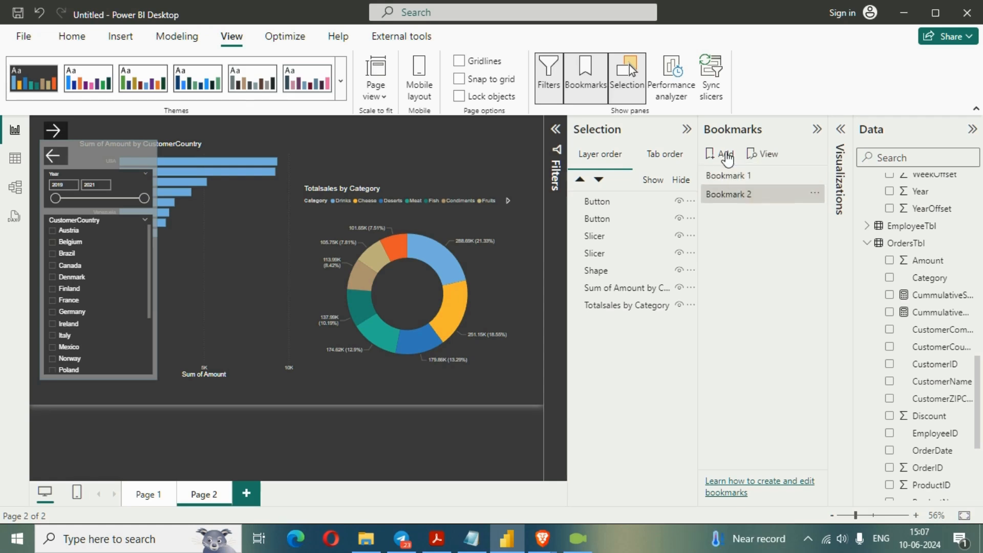
- Rename the first bookmark as ShowFilterPane
click(747, 179)
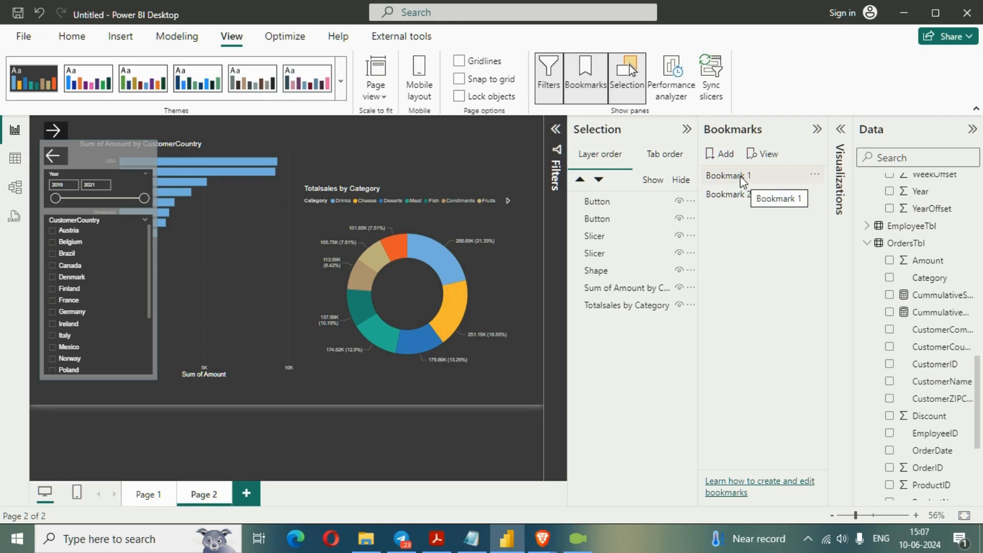
right_click(743, 181)
click(772, 202)
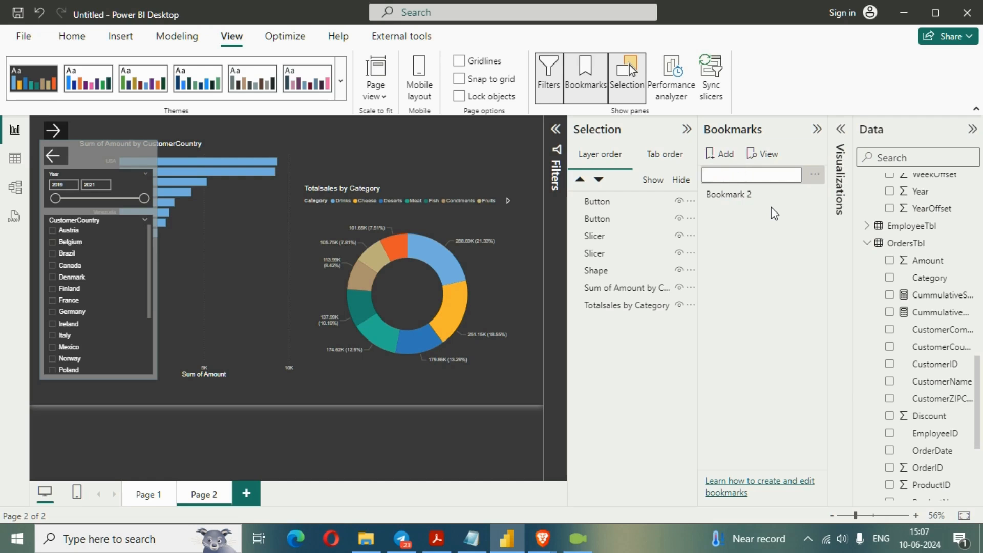
text(Show)
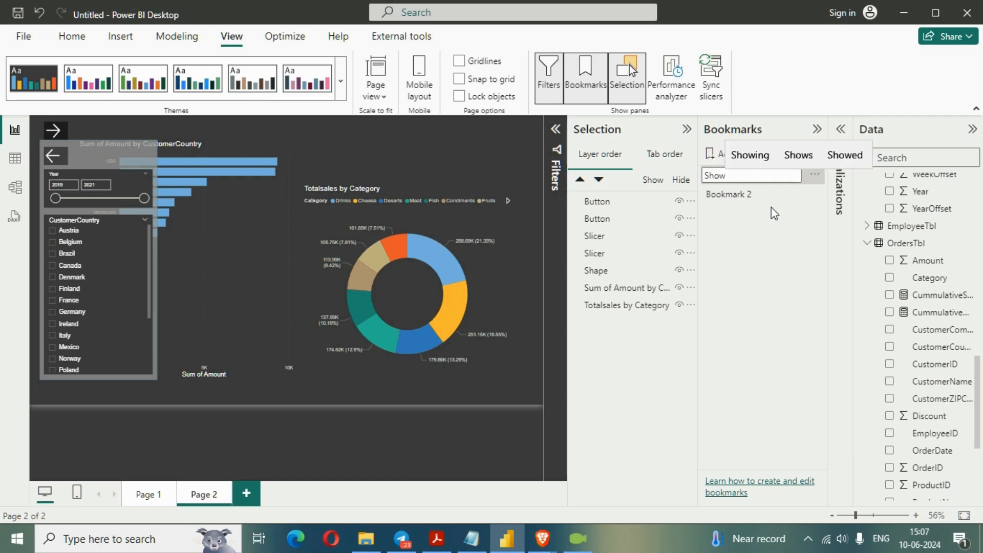
text(Filter)
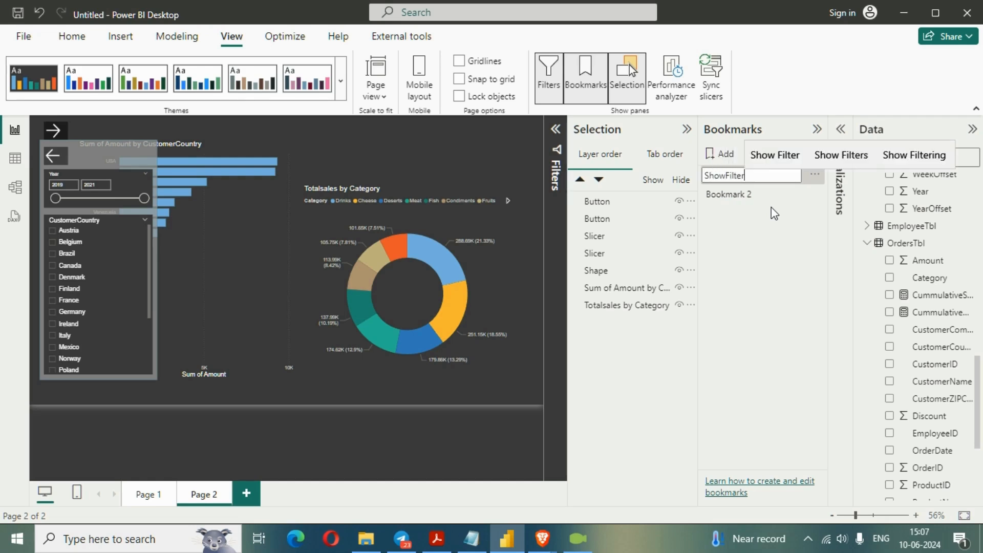
text(Pane)
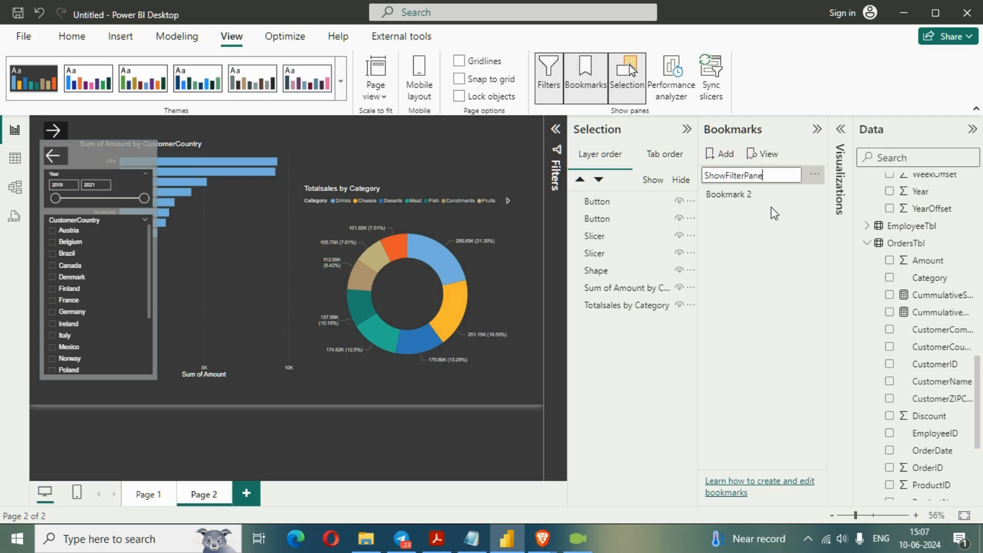
key(Return)
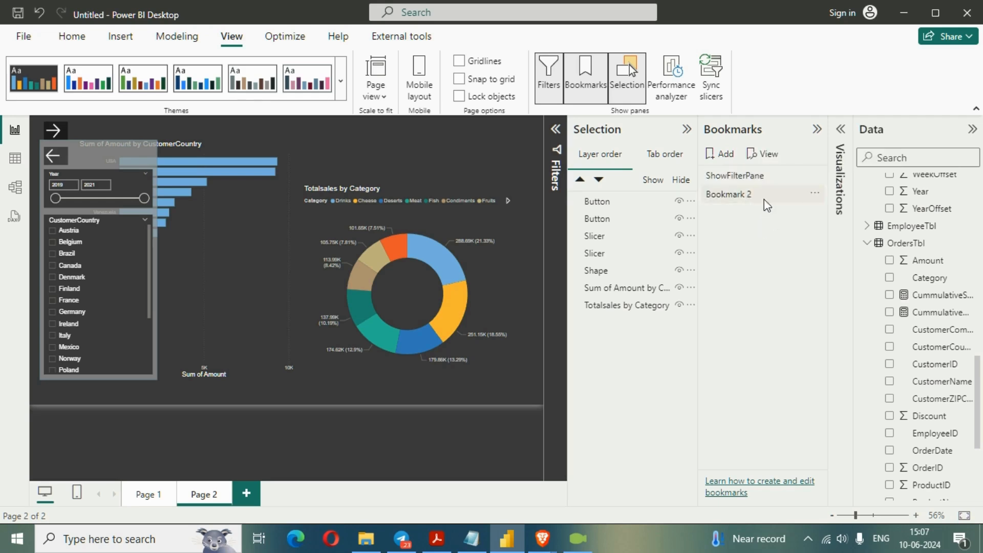
- Rename the second bookmark as HideFilterPane and select it
click(764, 199)
double_click(761, 198)
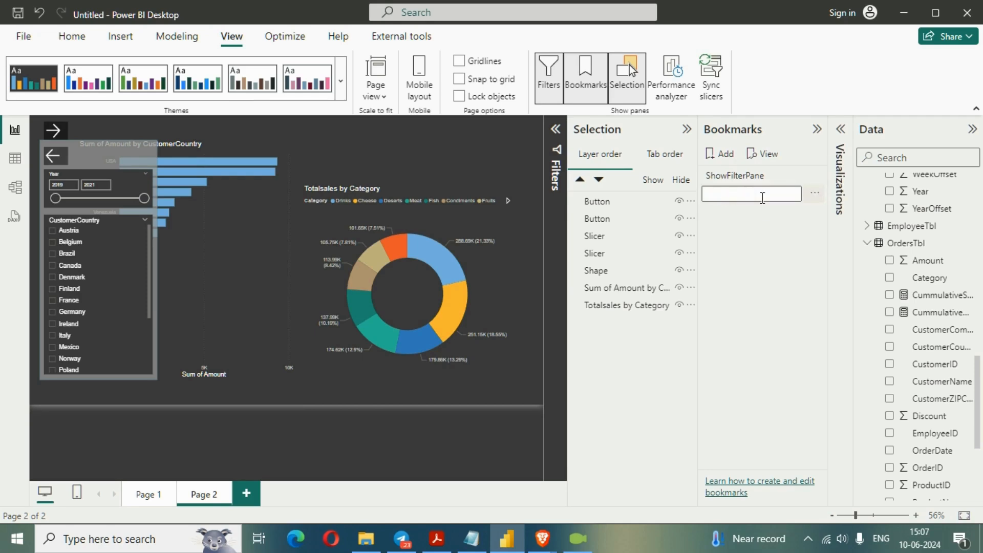
text(Hide)
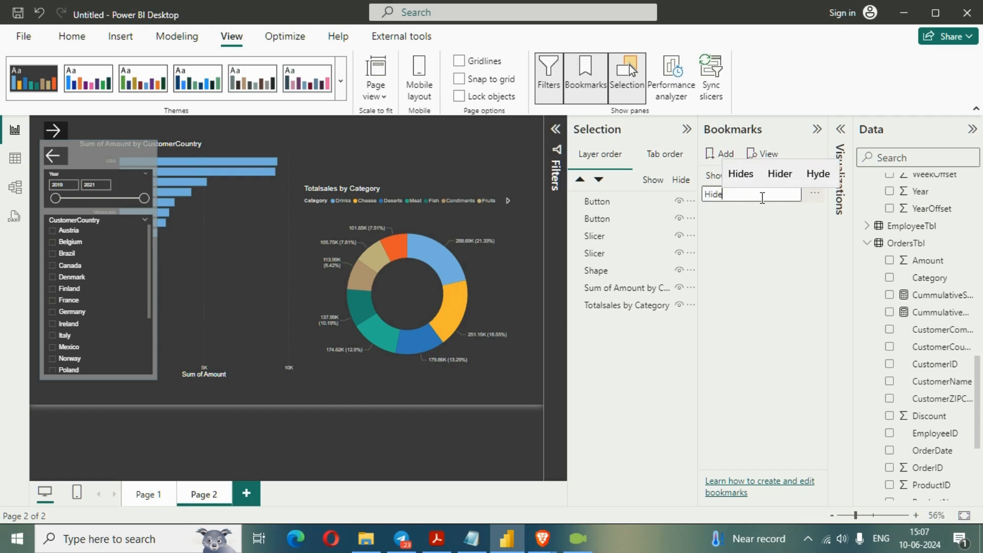
text(Filter)
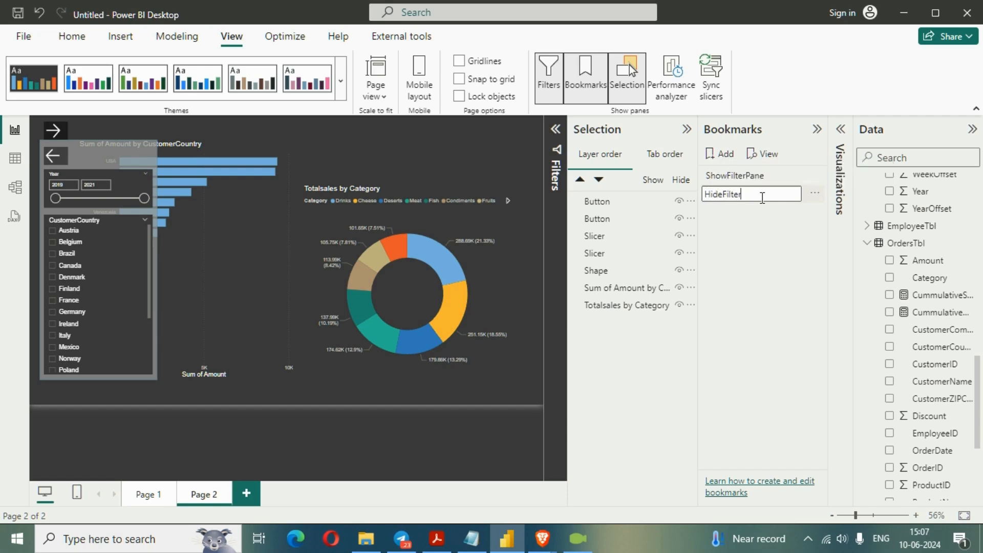
text(Pane)
key(Return)
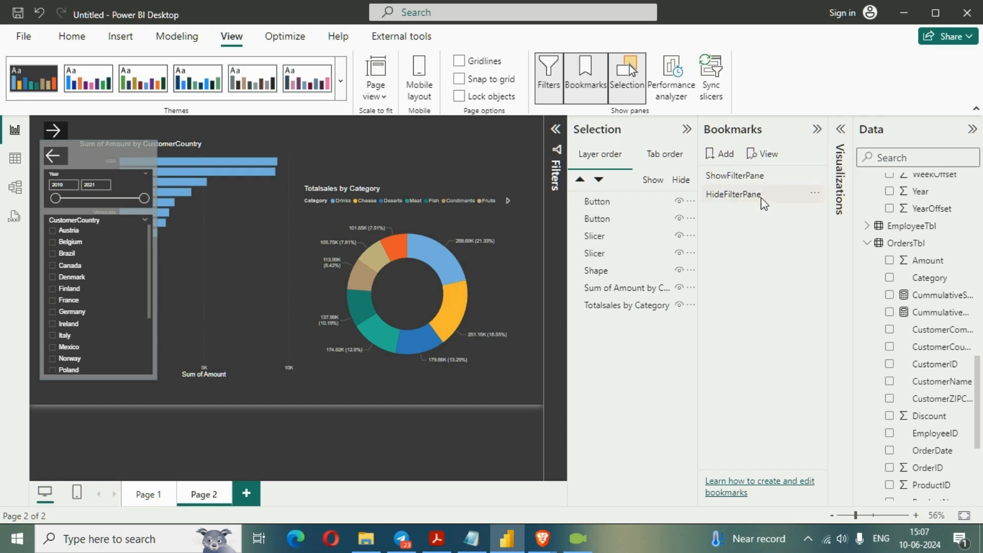
click(753, 200)
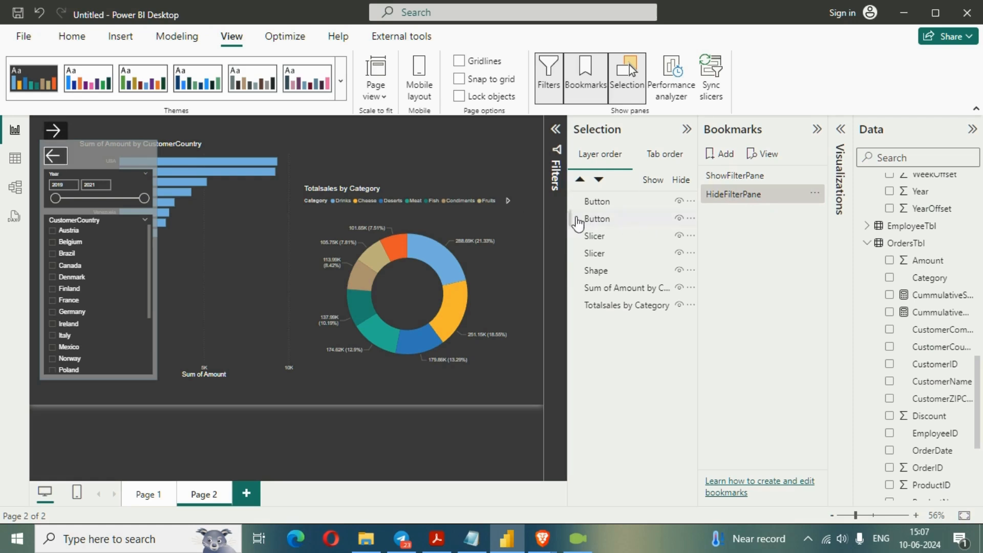
- Hide the right arrow button on the page and update the ShowFilterPane bookmark with this state
click(589, 306)
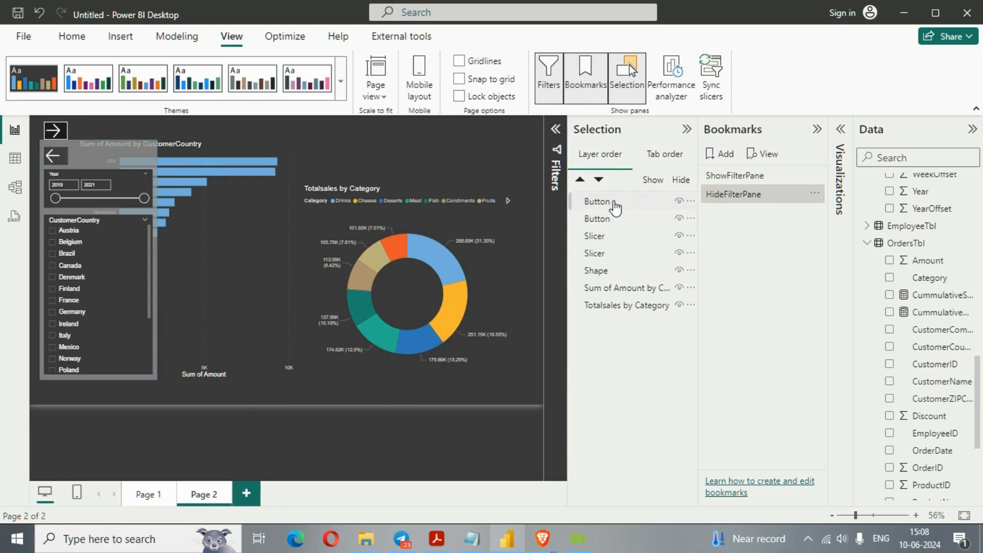
click(614, 203)
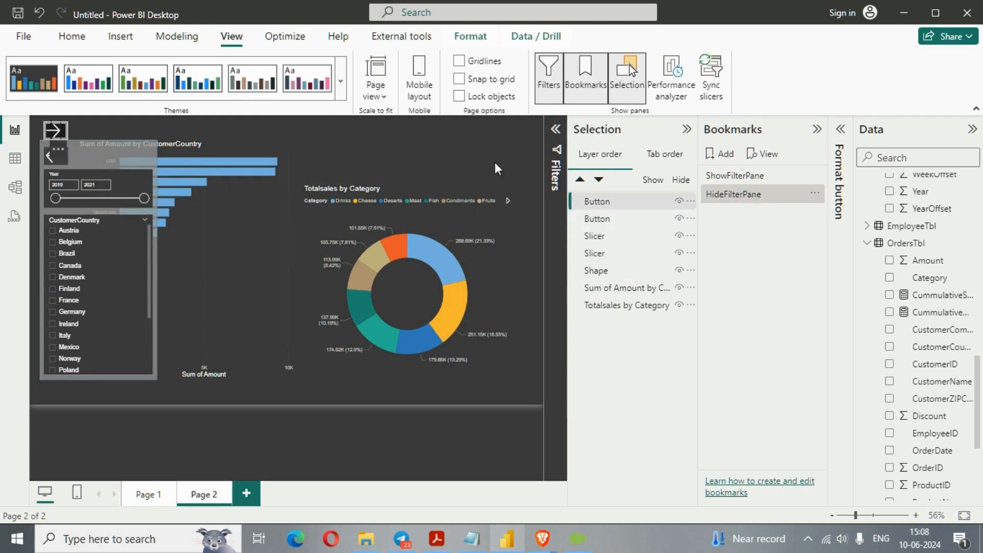
click(612, 237)
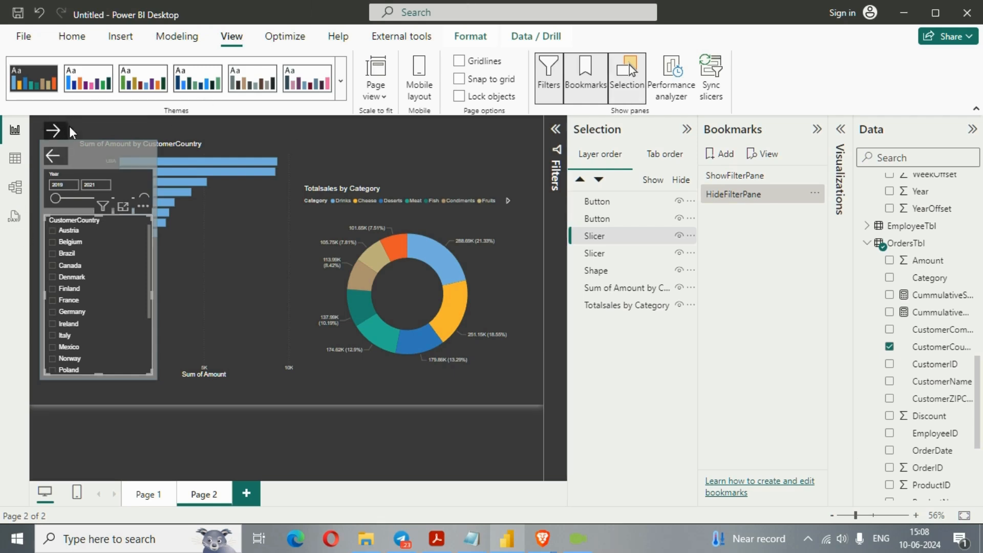
click(653, 204)
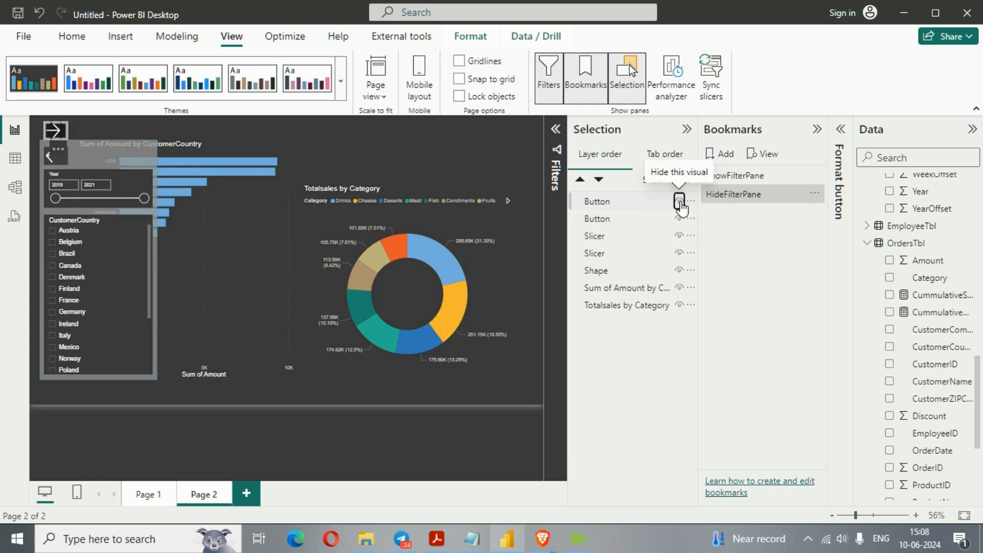
click(680, 201)
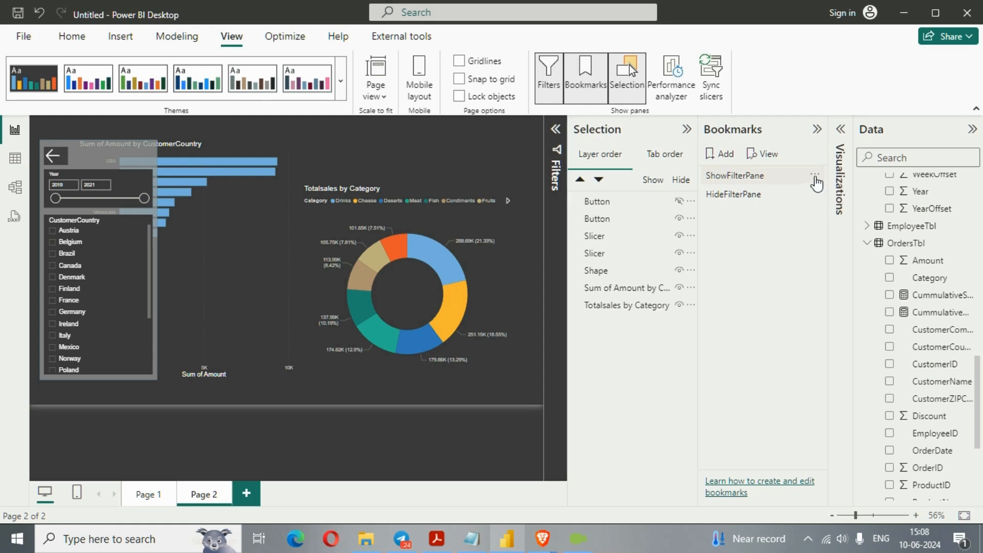
click(815, 177)
click(861, 190)
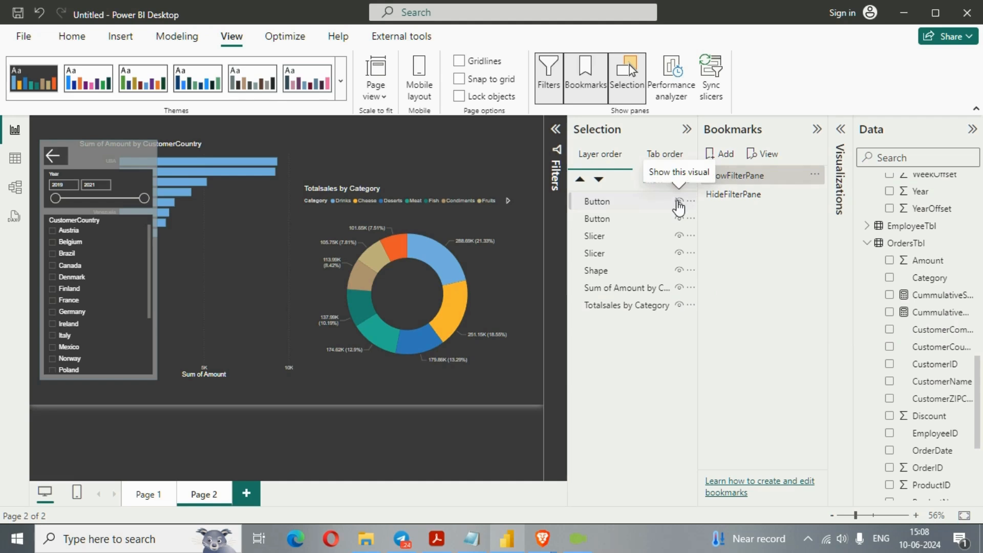
- Show the right arrow button, hide the left arrow button, both slicers and the shape, and update the HideFilterPane bookmark
click(679, 201)
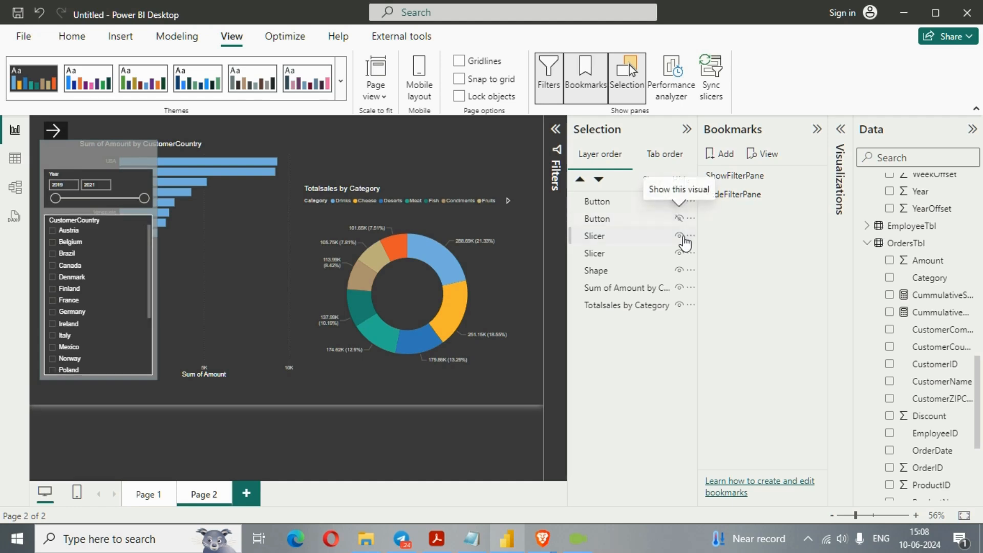
click(679, 236)
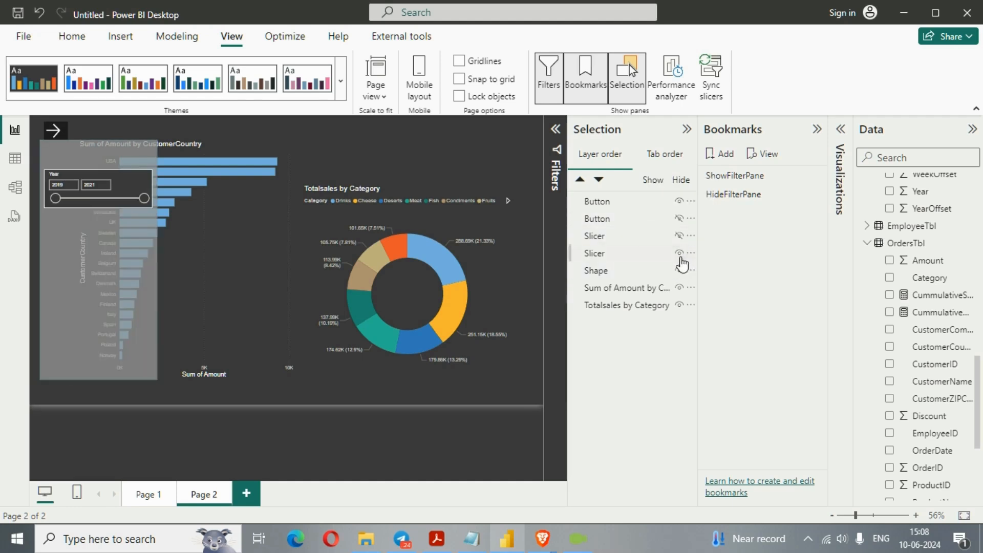
click(679, 253)
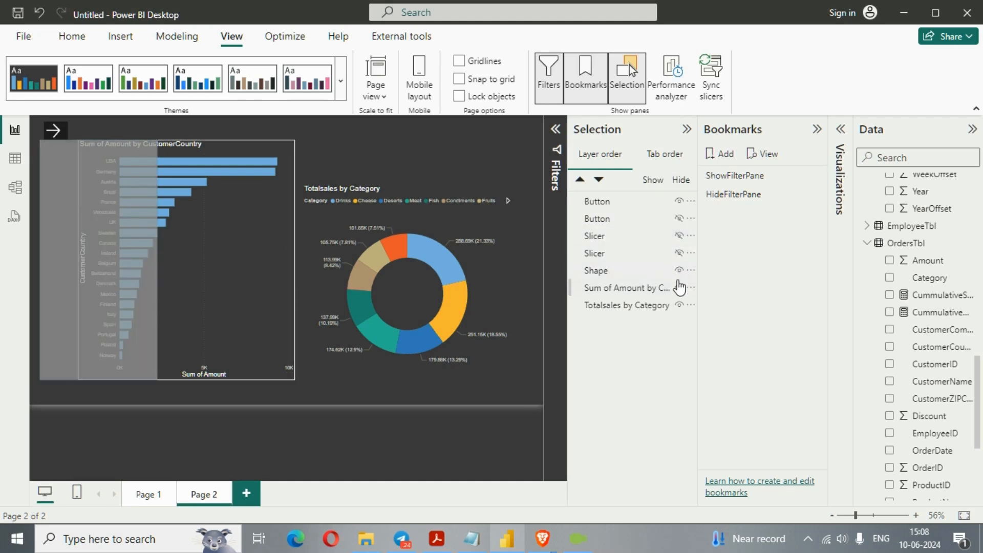
click(681, 273)
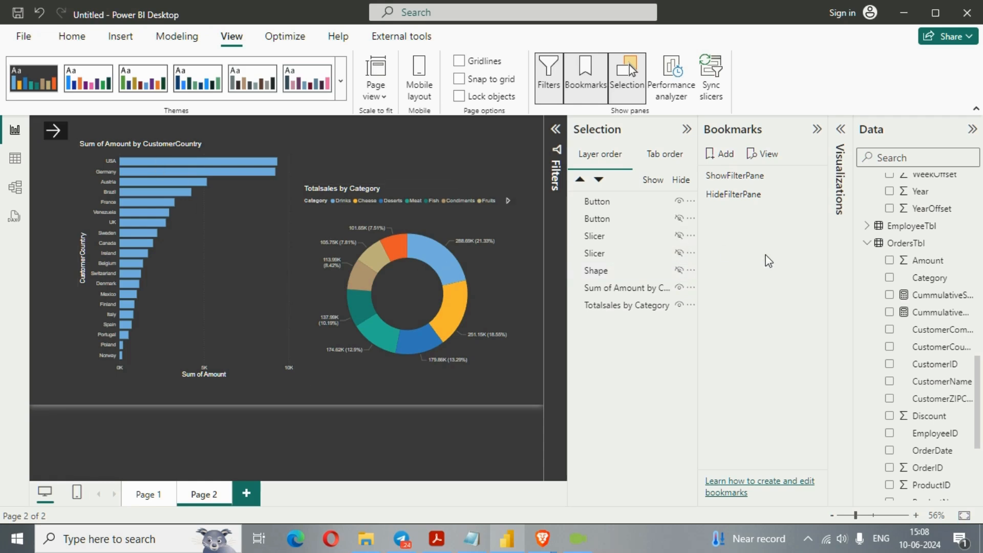
click(814, 194)
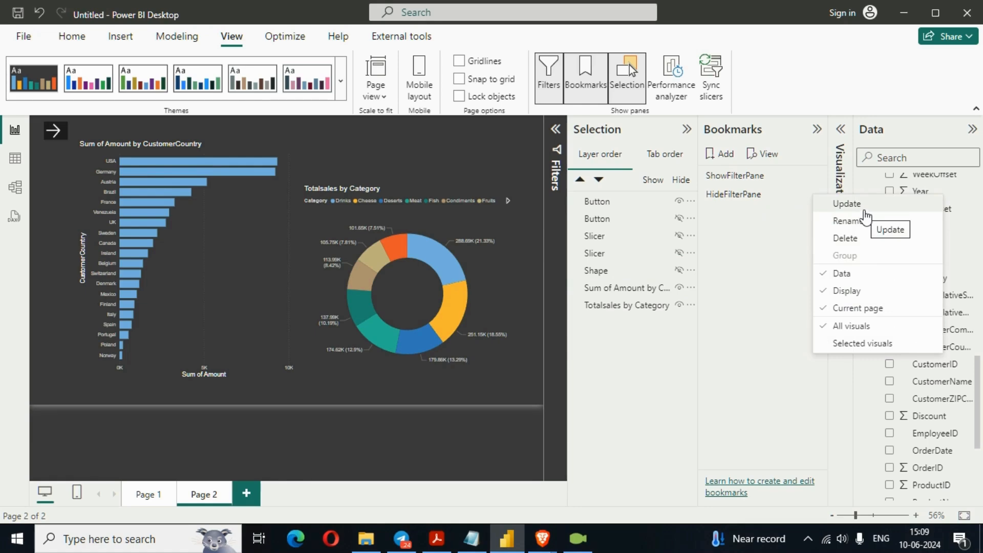
click(846, 204)
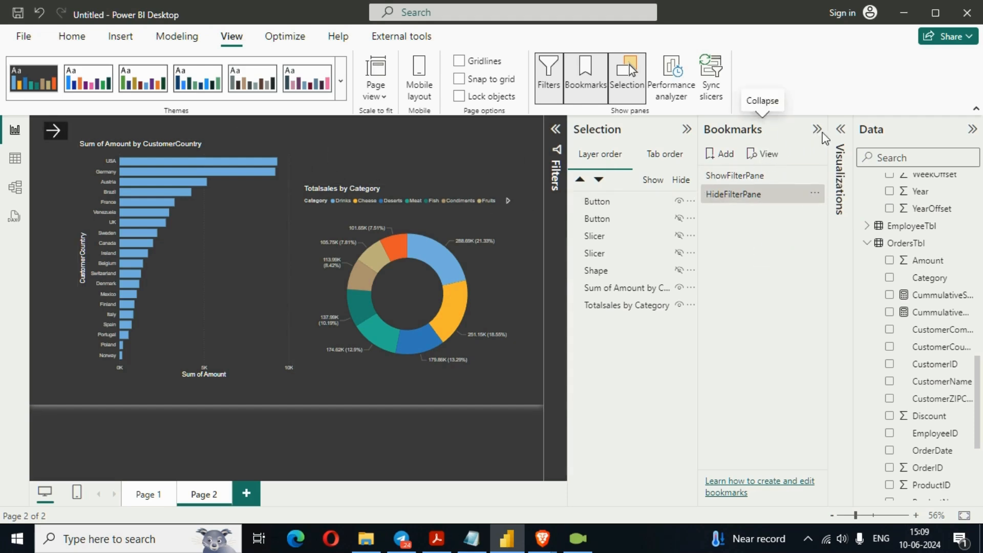
- Collapse the Bookmarks and Selection panes and turn on the right arrow button's action
click(817, 130)
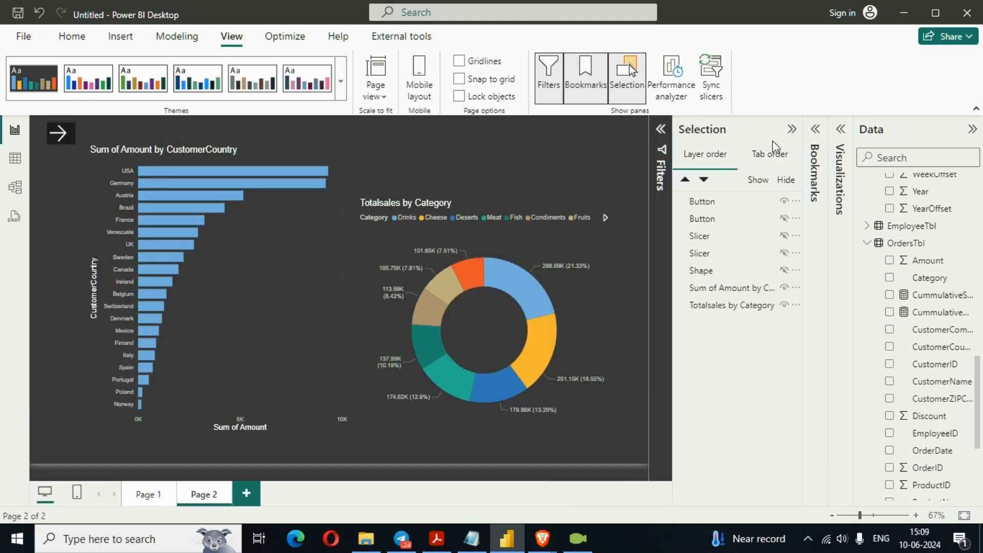
click(792, 130)
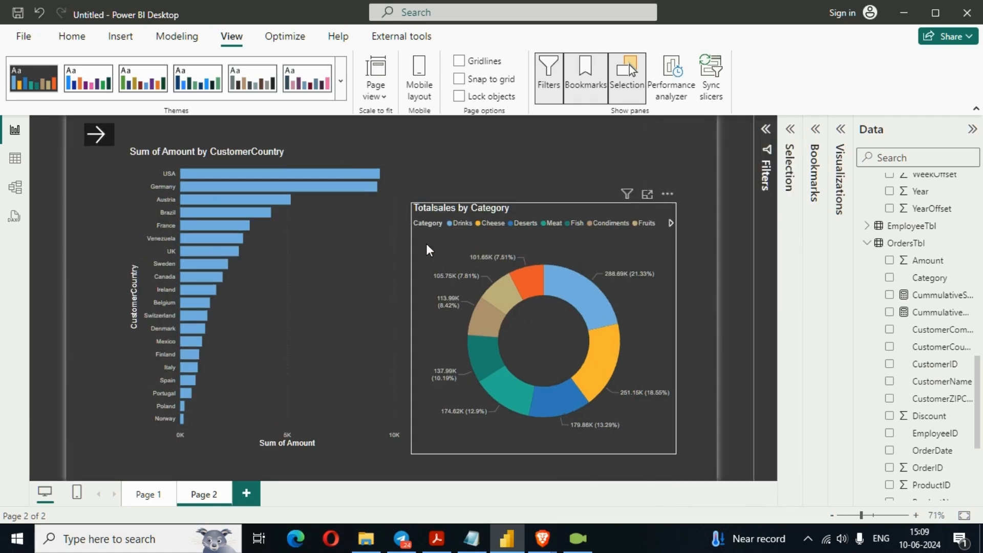
click(108, 137)
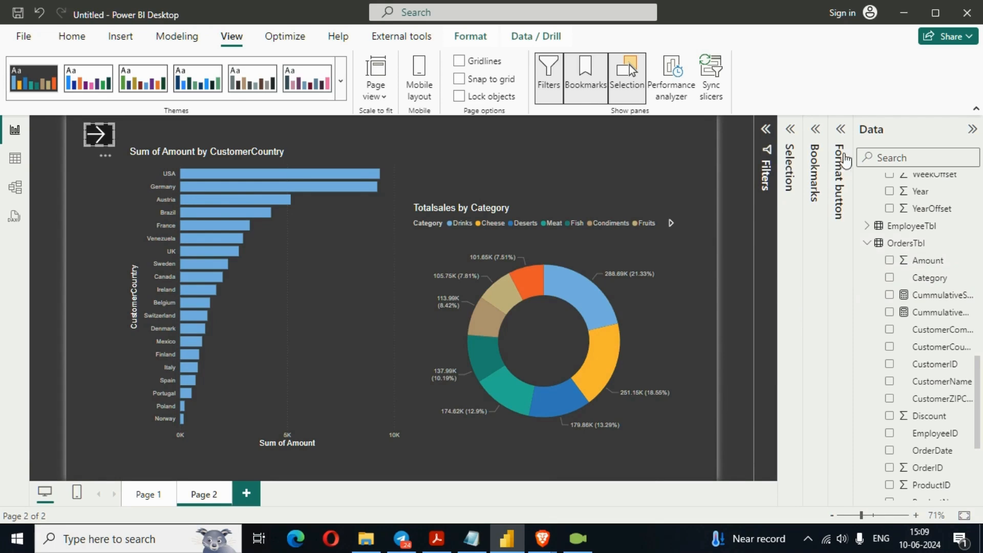
click(840, 129)
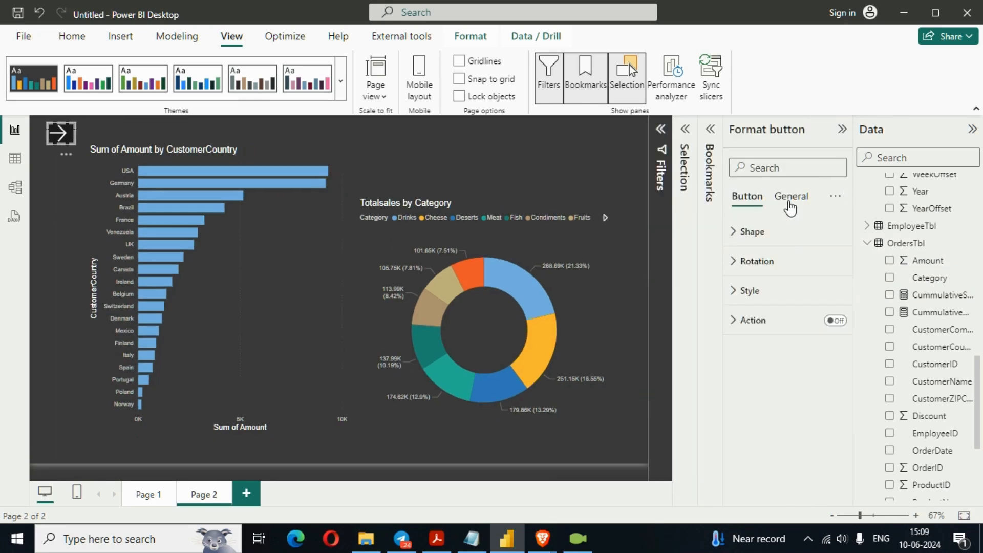
click(835, 320)
click(773, 326)
- Set the right arrow button's action type to Bookmark and link it to the ShowFilterPane bookmark
scroll(778, 348, down, 3)
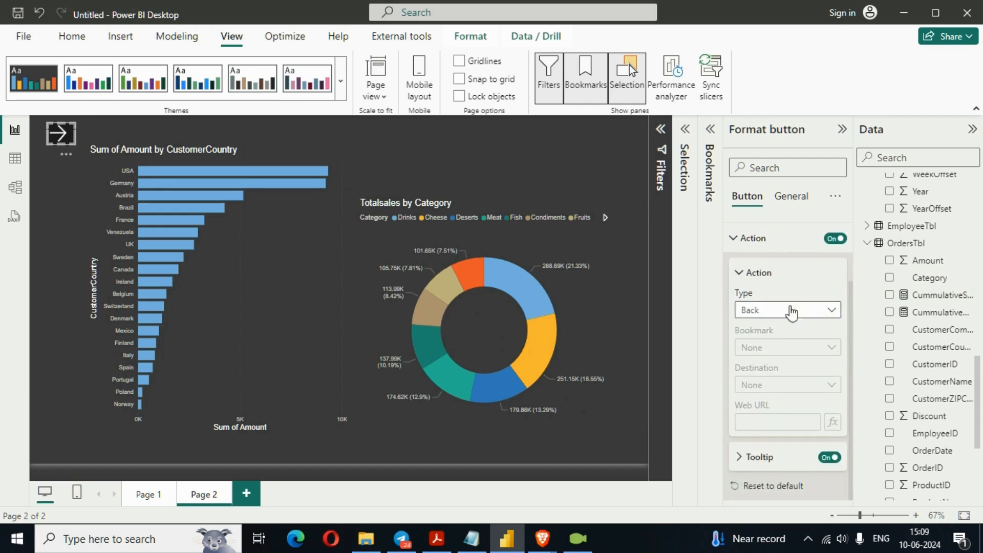
click(793, 314)
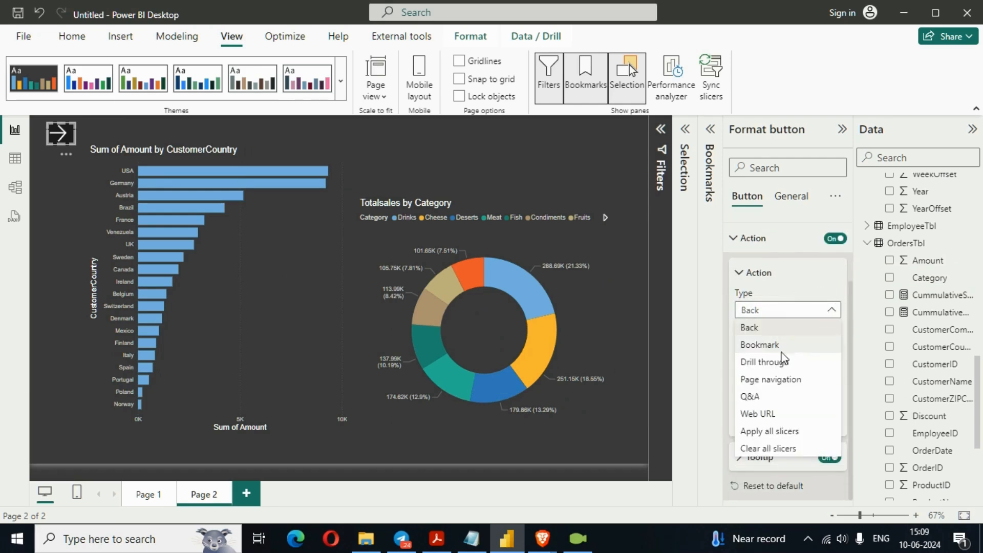
click(782, 351)
click(801, 348)
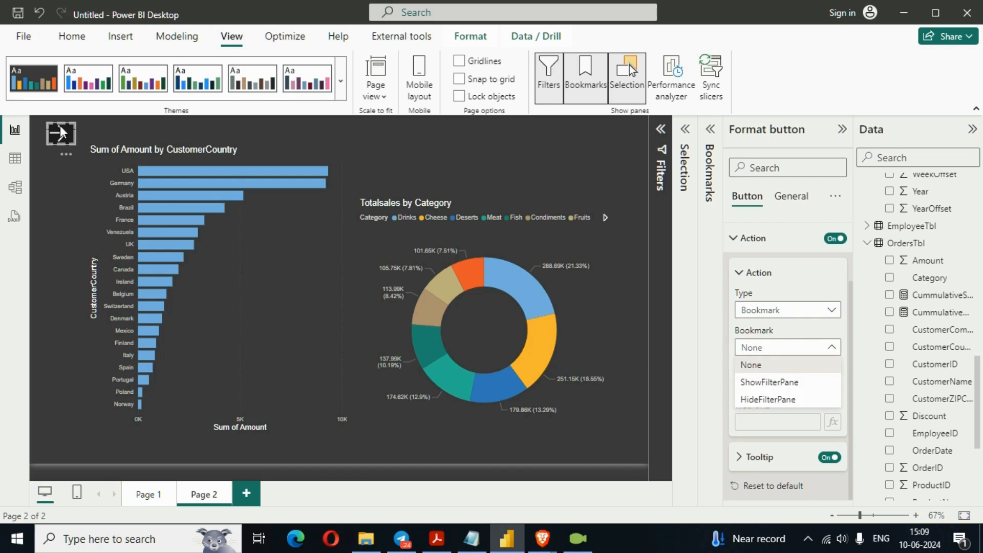
click(780, 384)
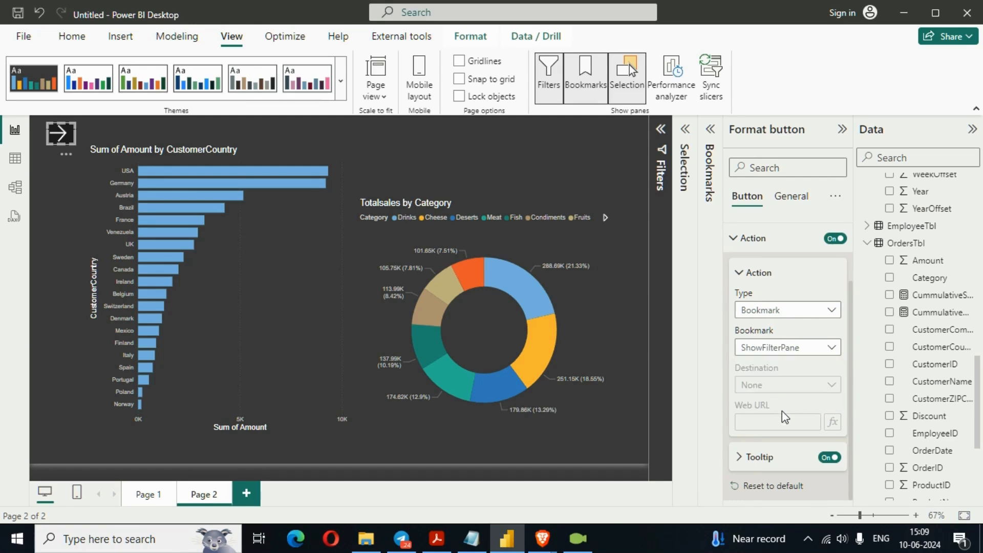
- Add the tooltip text ShowFilterPane to the right arrow button and deselect it
click(748, 457)
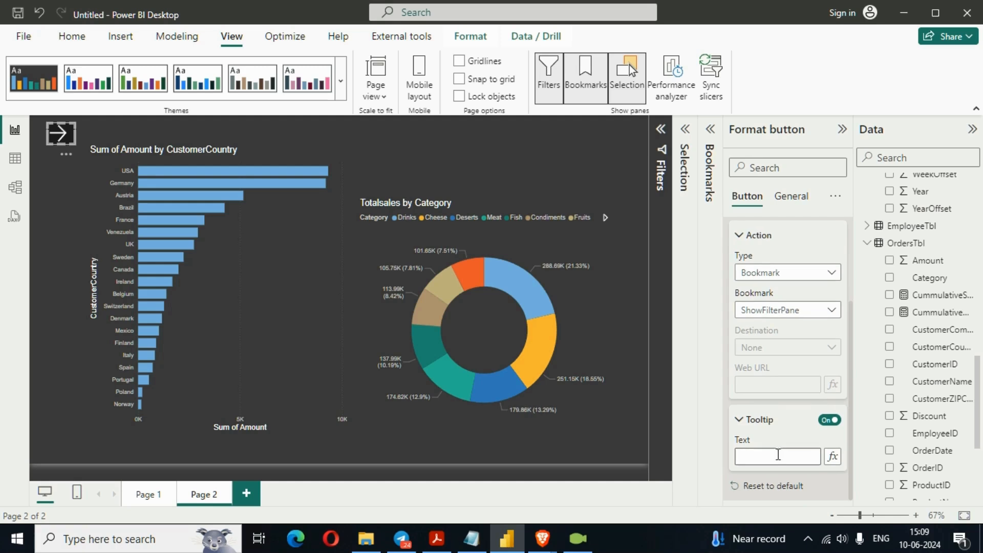
click(778, 454)
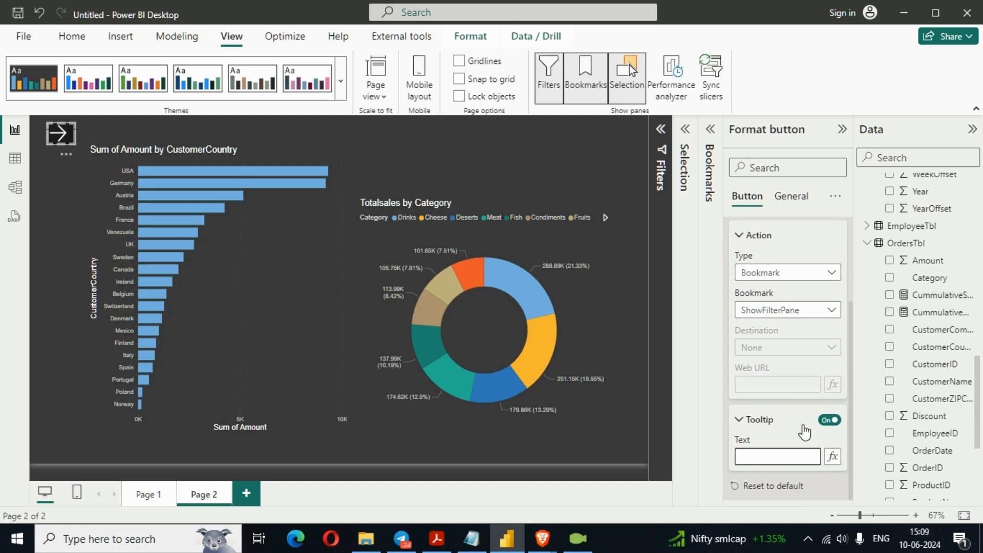
text(ShowFilterP)
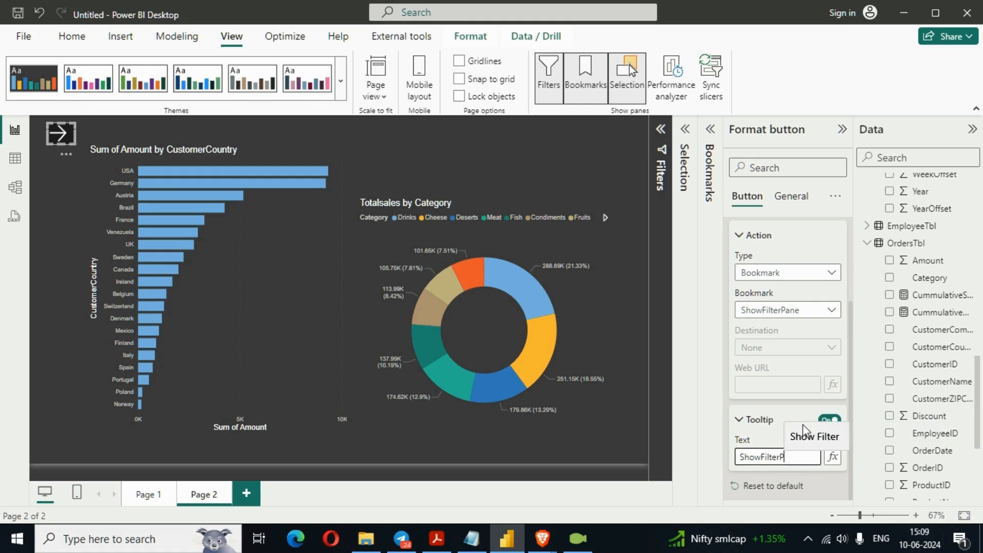
text(ane)
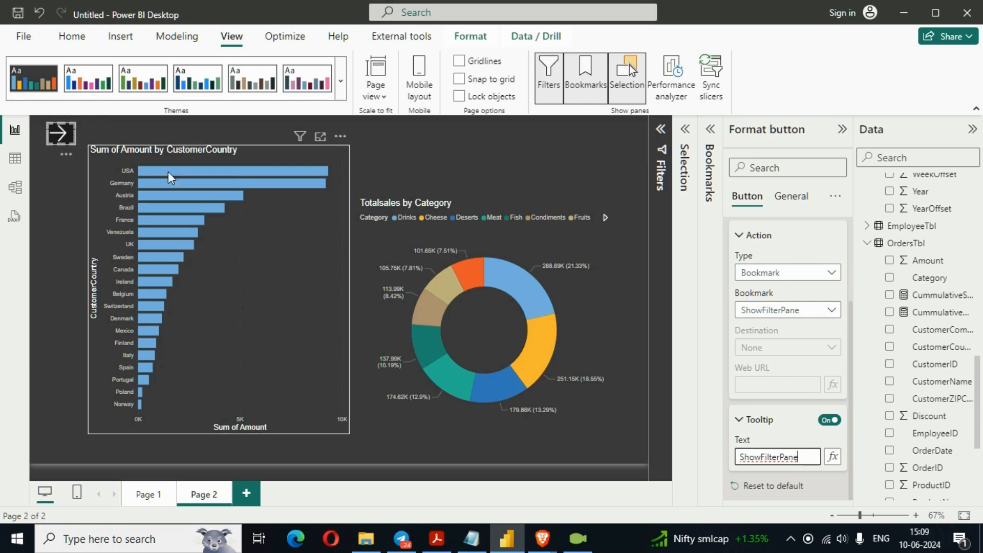
scroll(816, 440, up, 1)
scroll(816, 440, down, 1)
scroll(816, 439, up, 2)
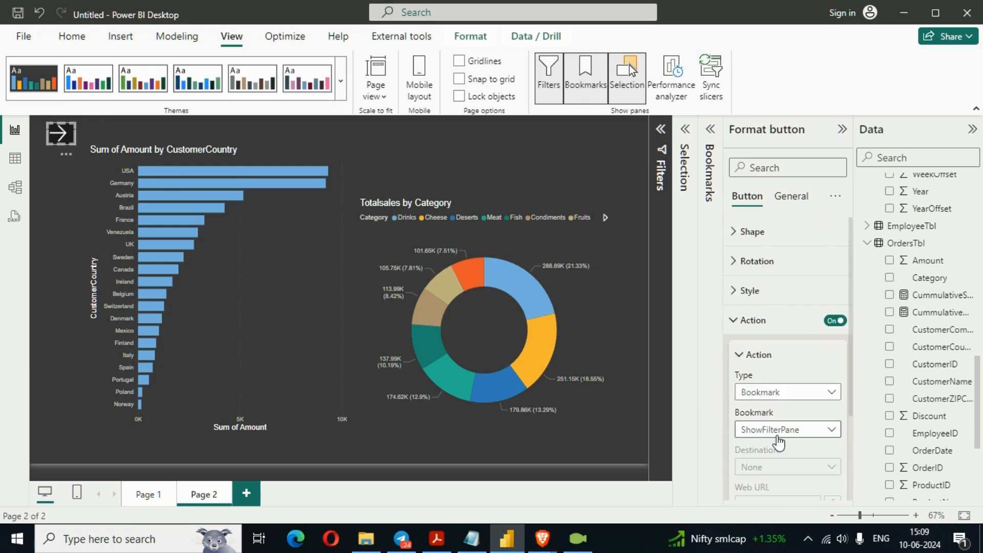
click(581, 135)
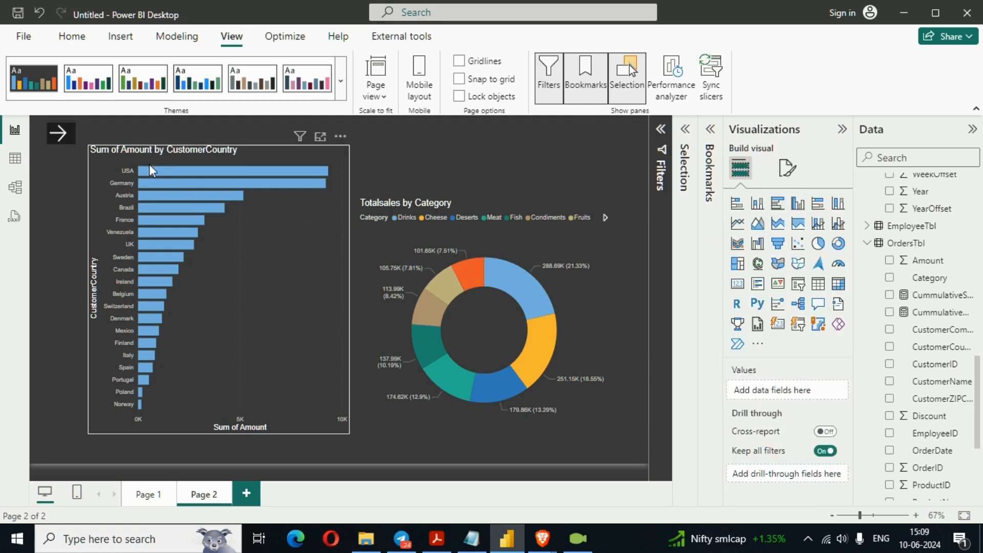
- Reveal the slicer panel with the right arrow button and link the left arrow button's action to the HideFilterPane bookmark
ctrl+click(71, 134)
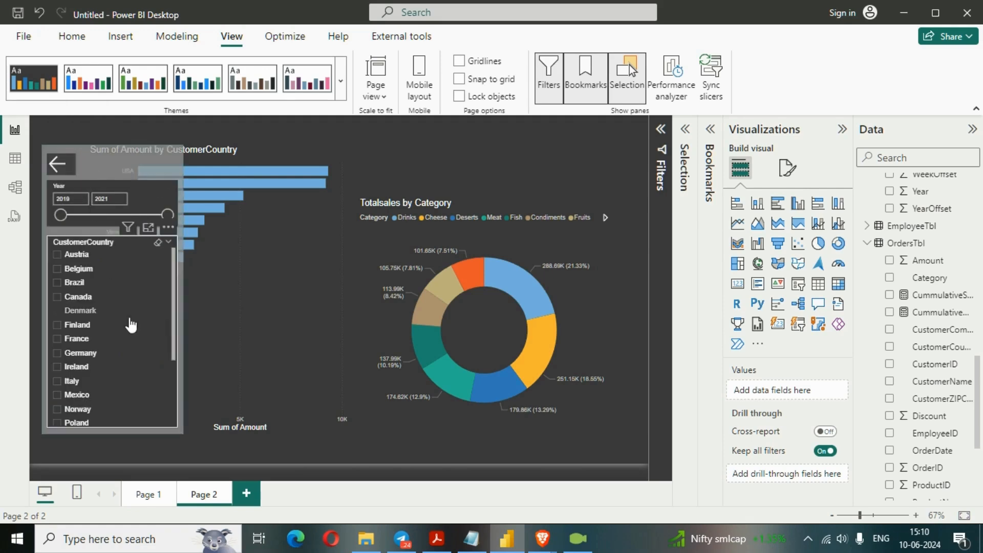
click(62, 170)
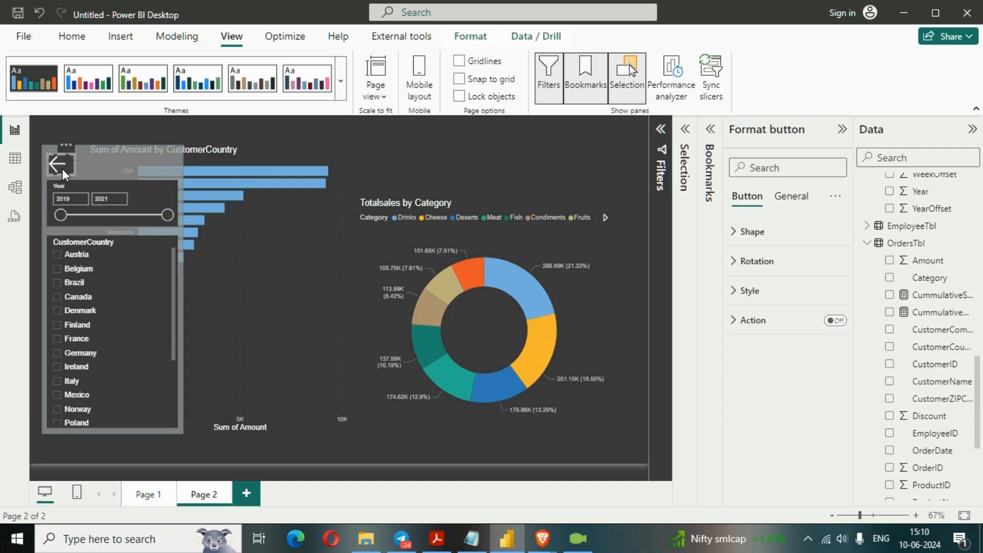
click(834, 320)
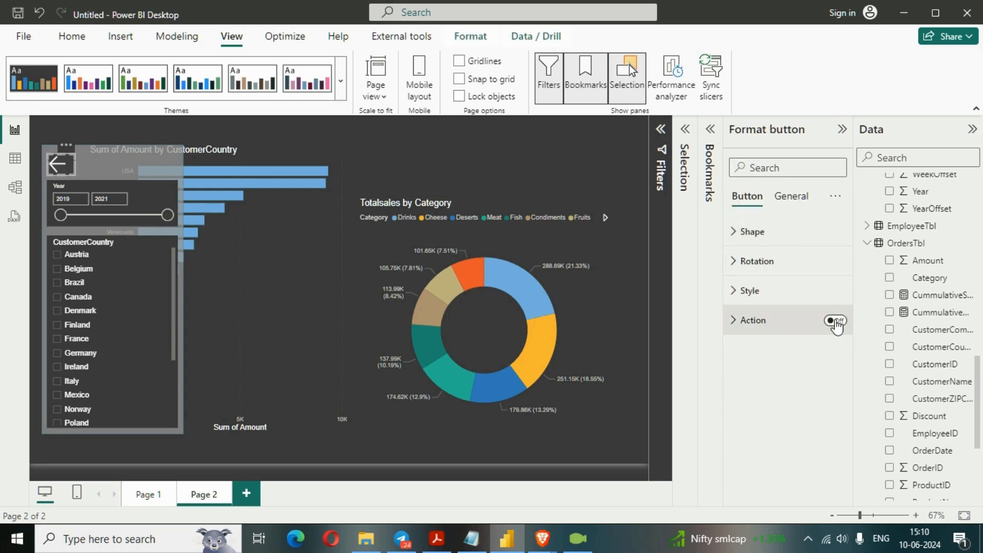
click(768, 332)
scroll(789, 338, down, 2)
click(825, 323)
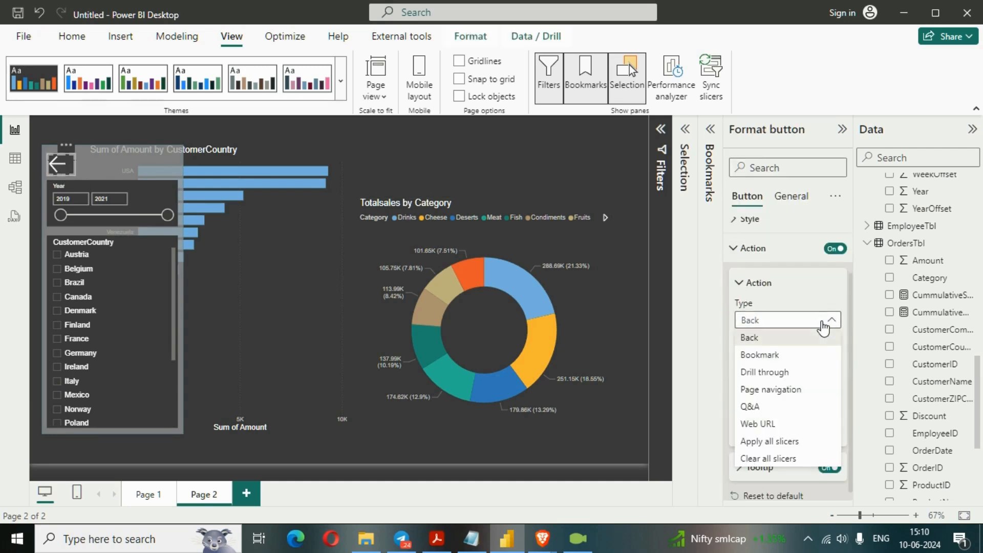
click(797, 355)
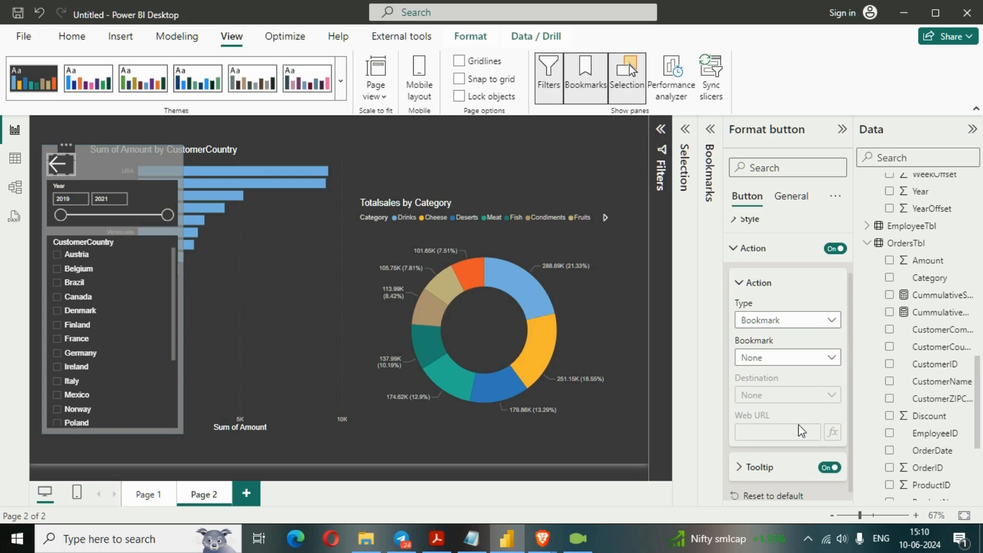
click(801, 359)
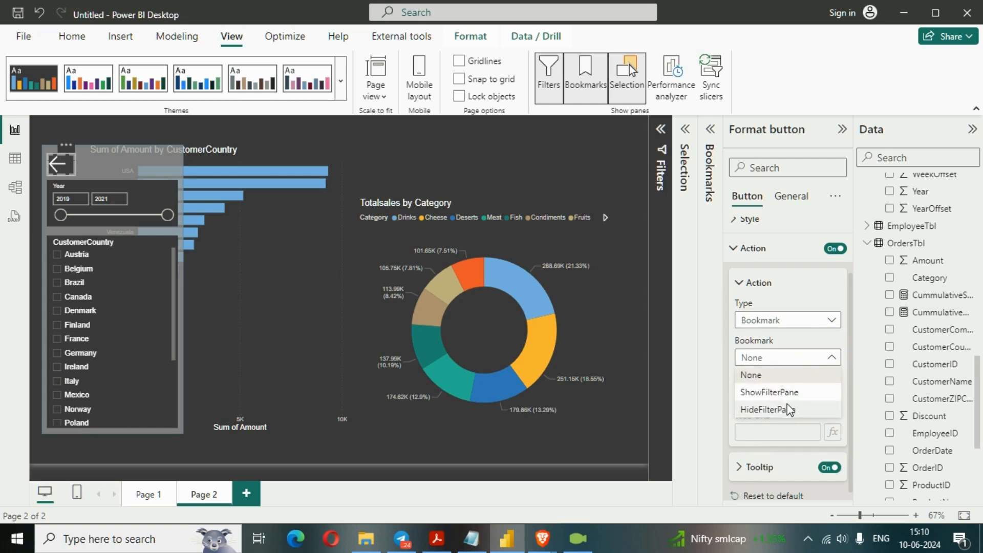
click(788, 407)
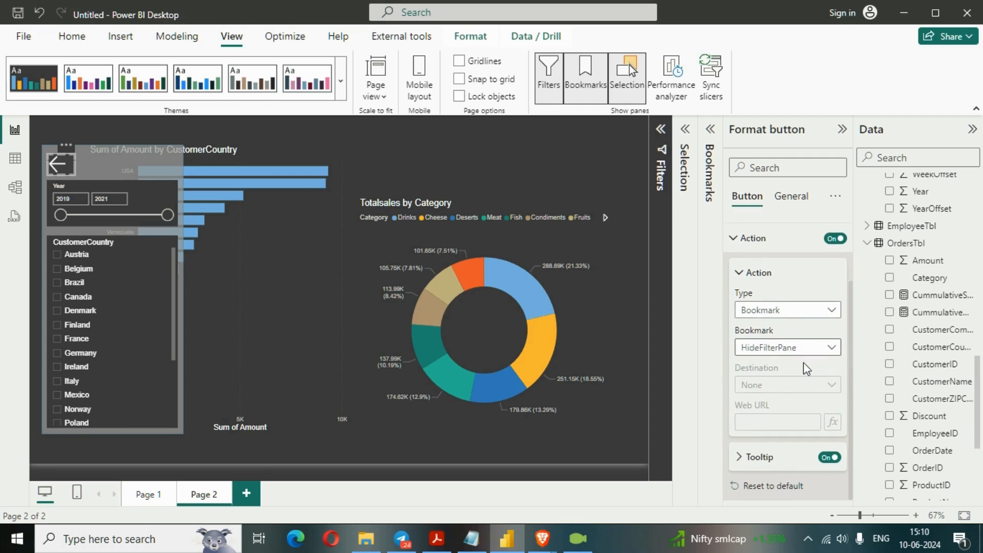
- Add the tooltip text HideFilterPane to the left arrow button and deselect it
click(763, 457)
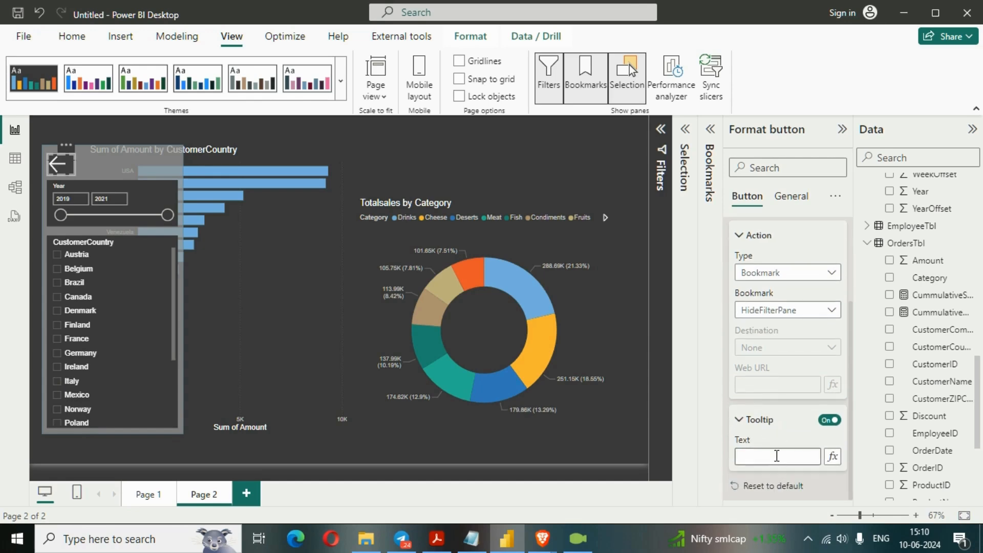
click(777, 456)
text(Hi)
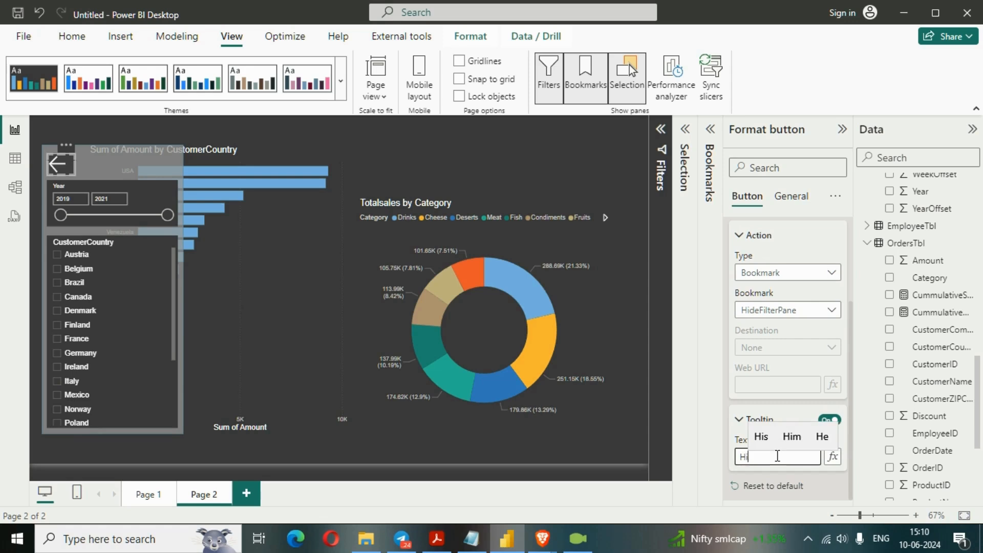
text(deFilterPane)
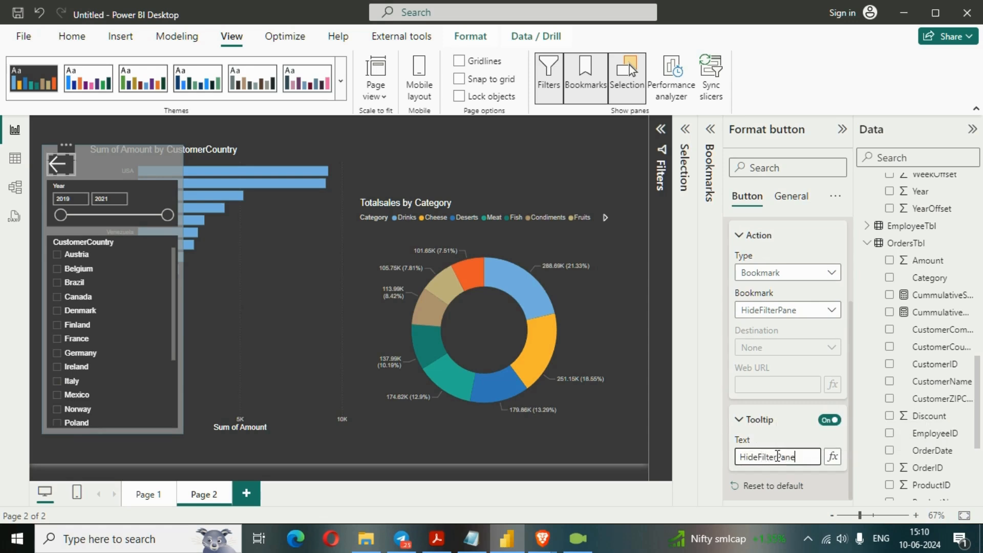
click(709, 264)
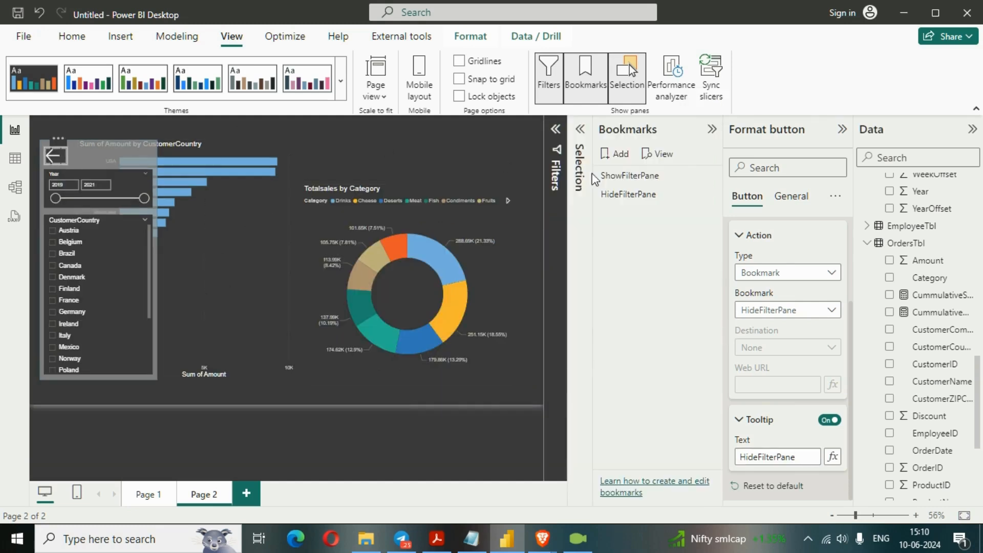
click(712, 130)
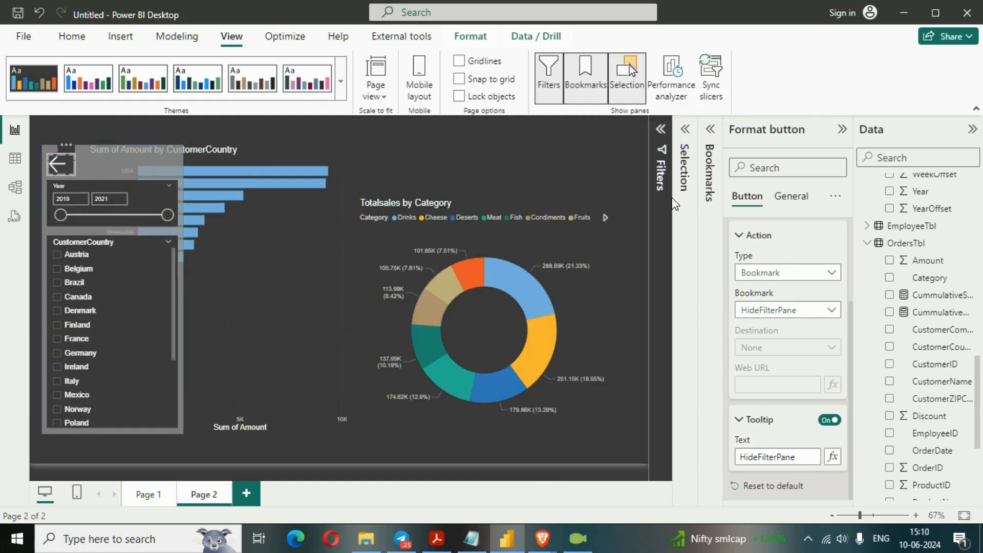
click(502, 147)
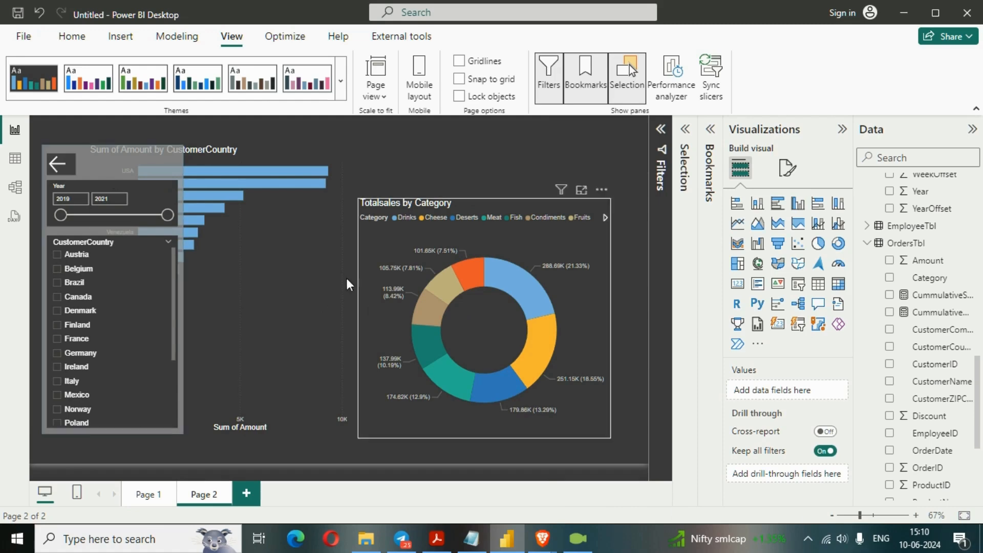
- Test both arrow buttons by hiding and reshowing the slicer panel, and look through the CustomerCountry list
ctrl+click(65, 166)
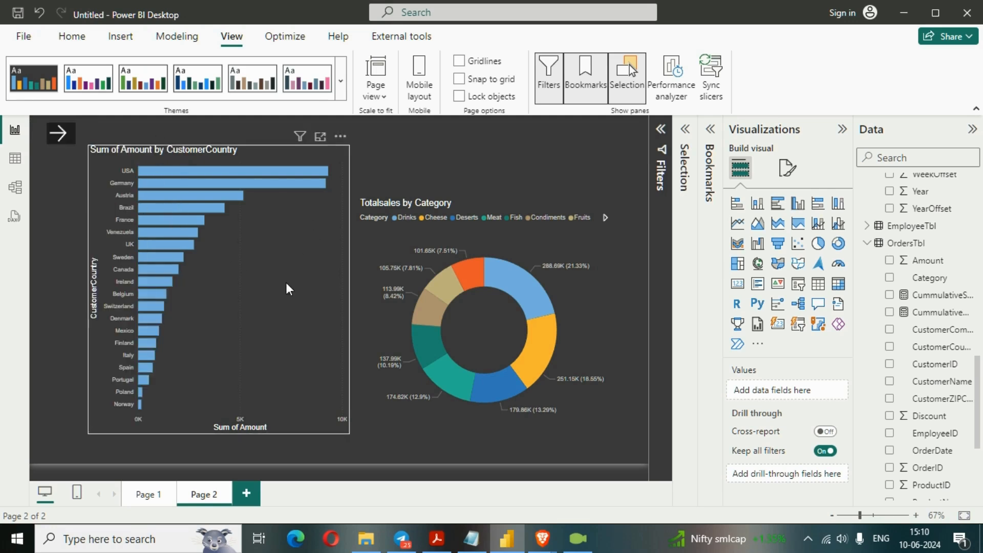
ctrl+click(62, 136)
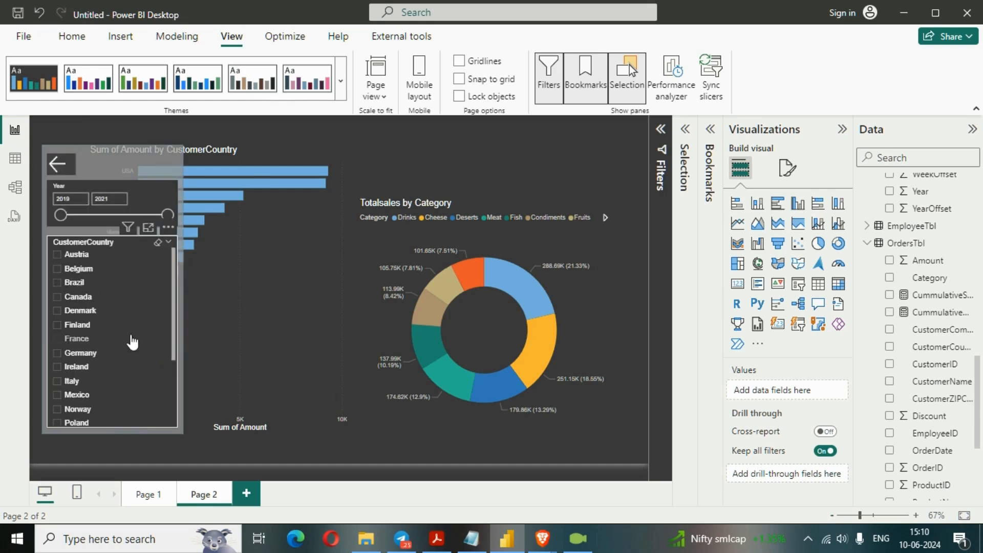
scroll(136, 338, down, 3)
scroll(143, 336, up, 3)
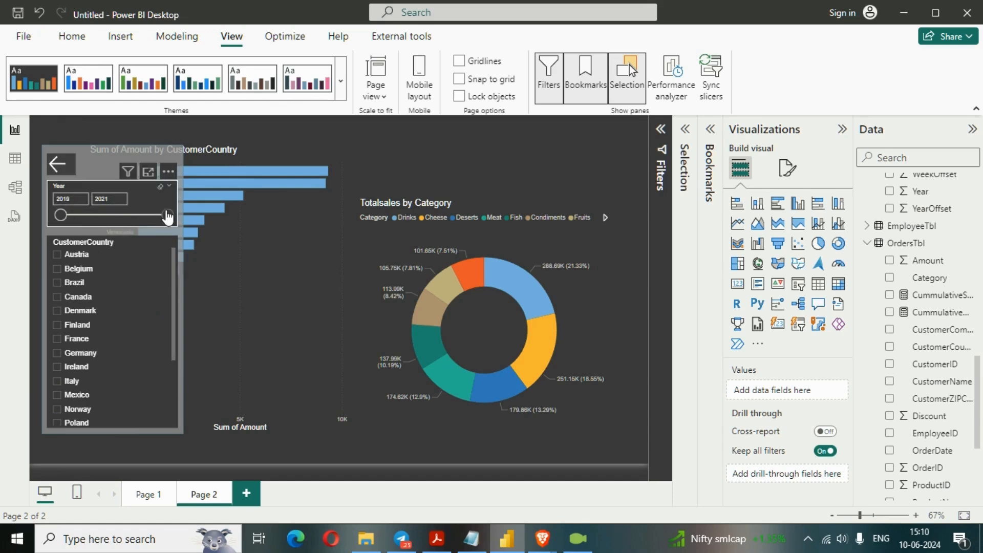
- Filter the report to 2019–2020 and to Austria, Italy, UK and USA with the slicers, and hide the slicer panel
click(90, 210)
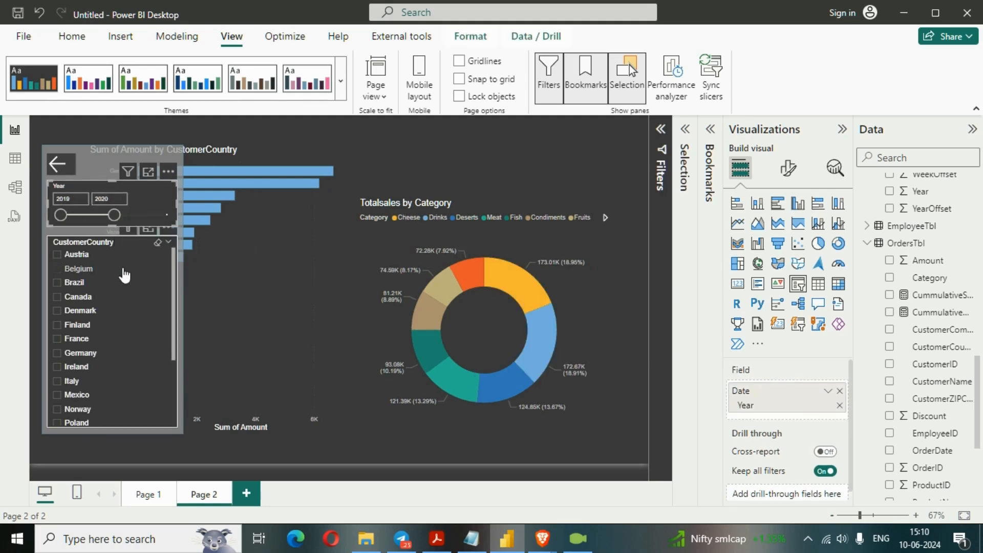
click(57, 256)
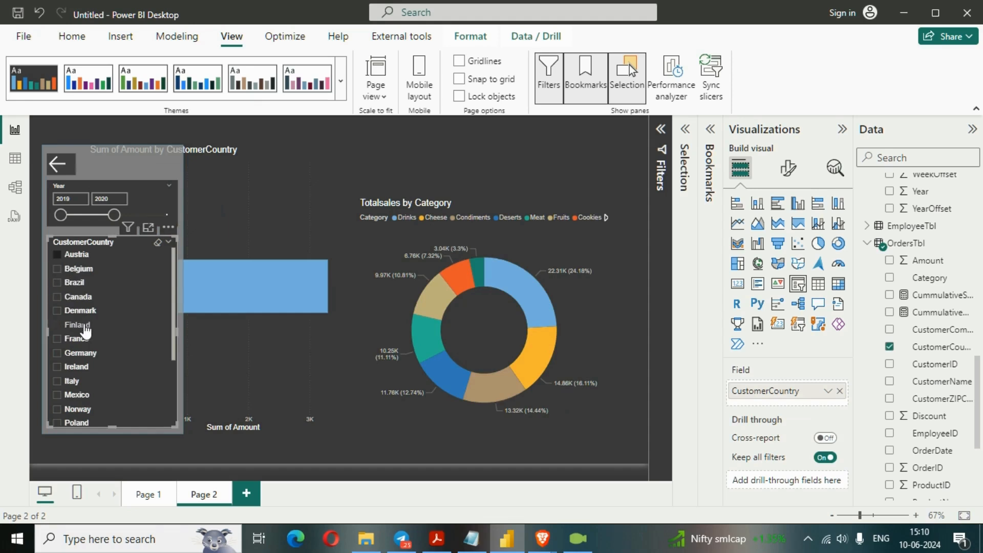
scroll(62, 286, down, 3)
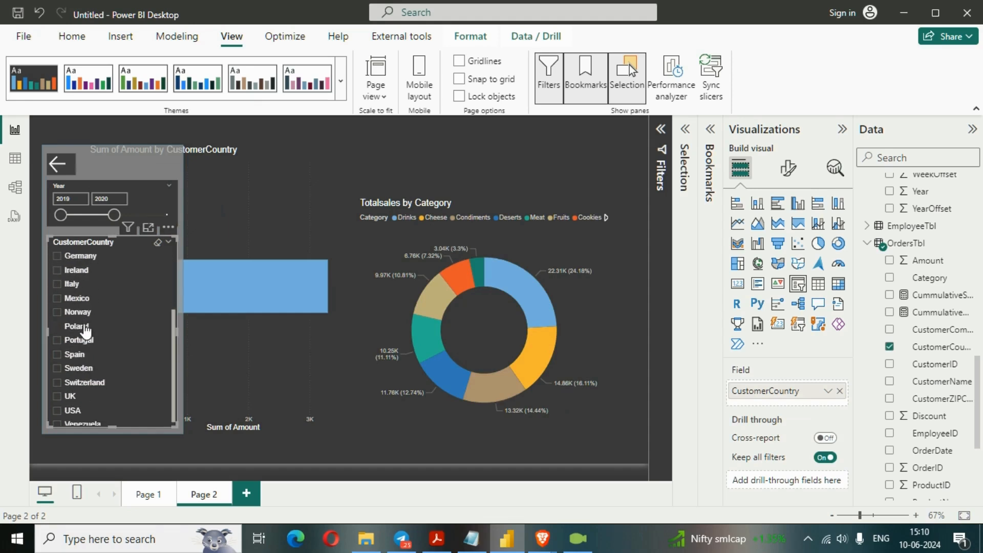
click(57, 285)
scroll(72, 308, down, 1)
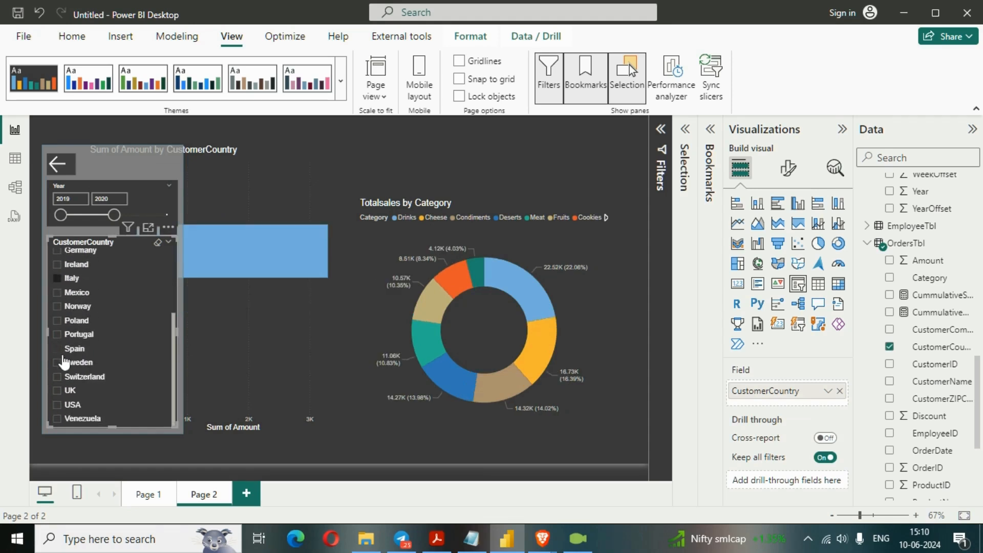
click(58, 390)
click(58, 404)
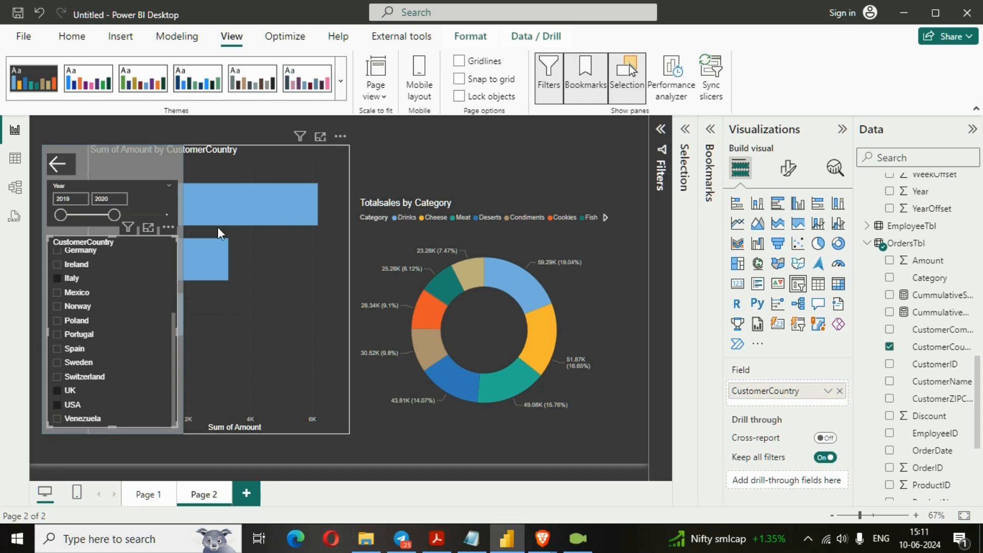
click(63, 165)
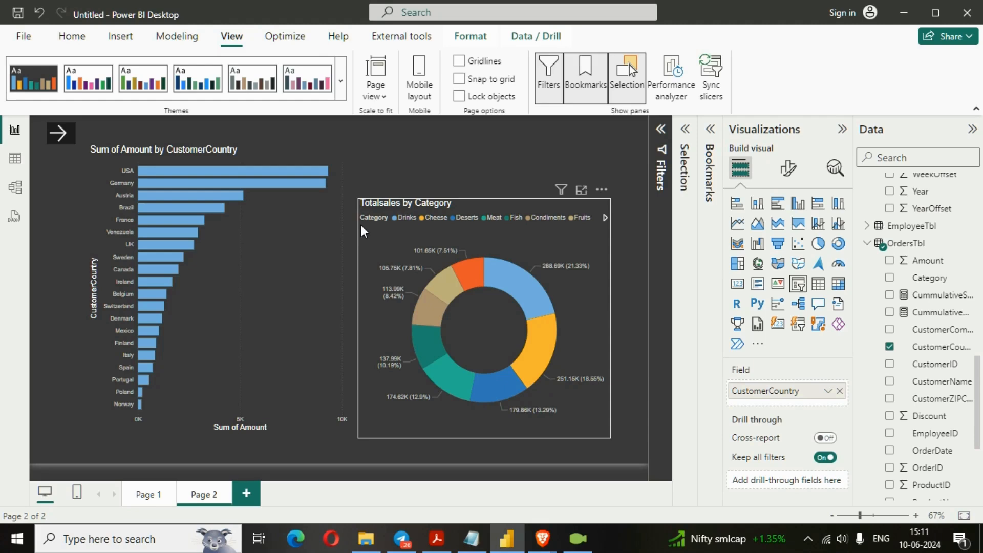
- Turn off the Data option of the ShowFilterPane bookmark so it no longer applies filter states
click(687, 132)
click(709, 132)
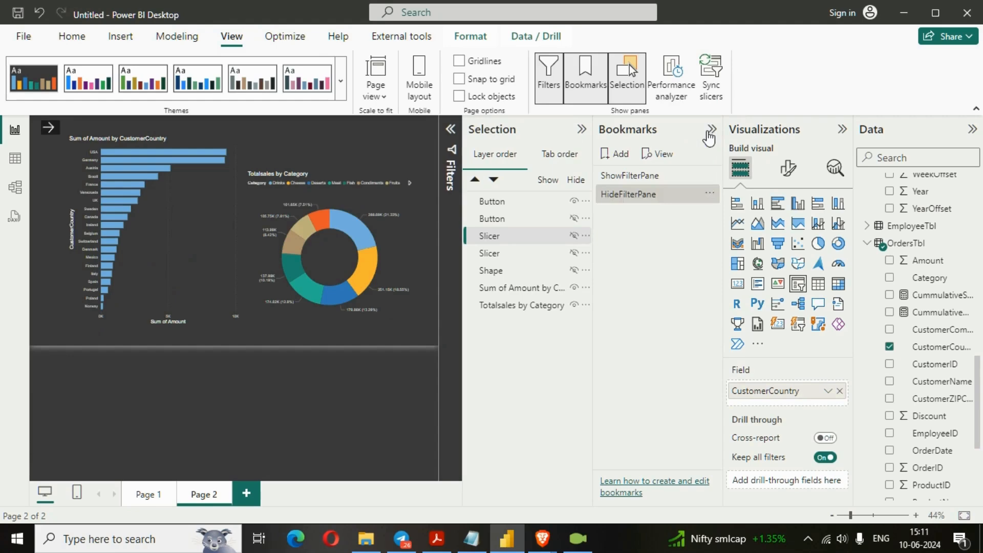
click(646, 175)
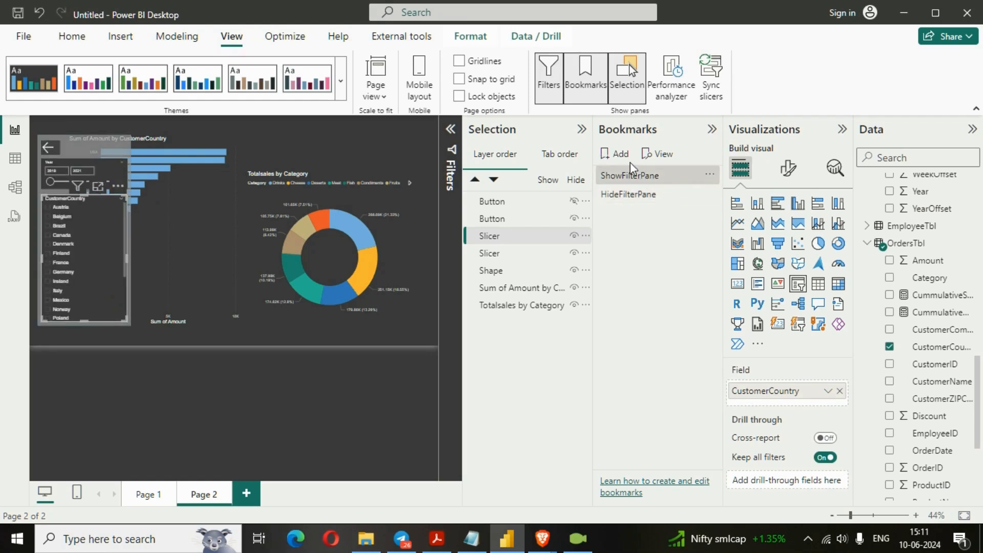
click(710, 176)
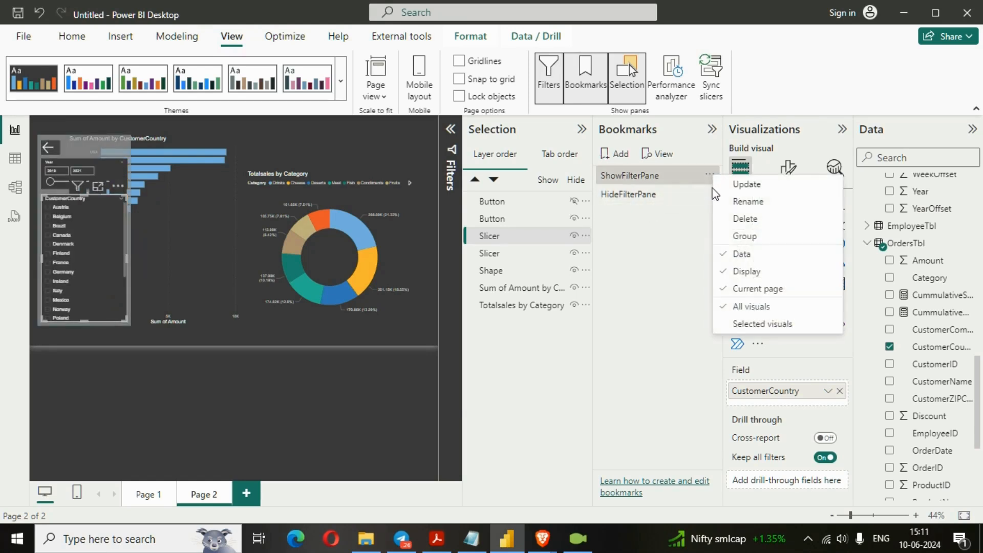
click(743, 258)
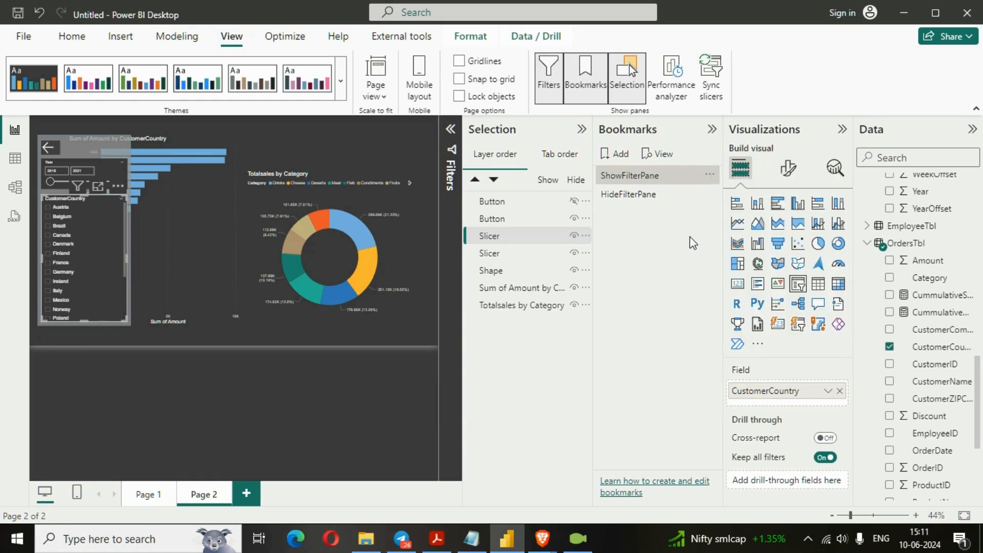
- Turn off the Data option of the HideFilterPane bookmark and close the Selection and Bookmarks panes
click(676, 195)
click(710, 195)
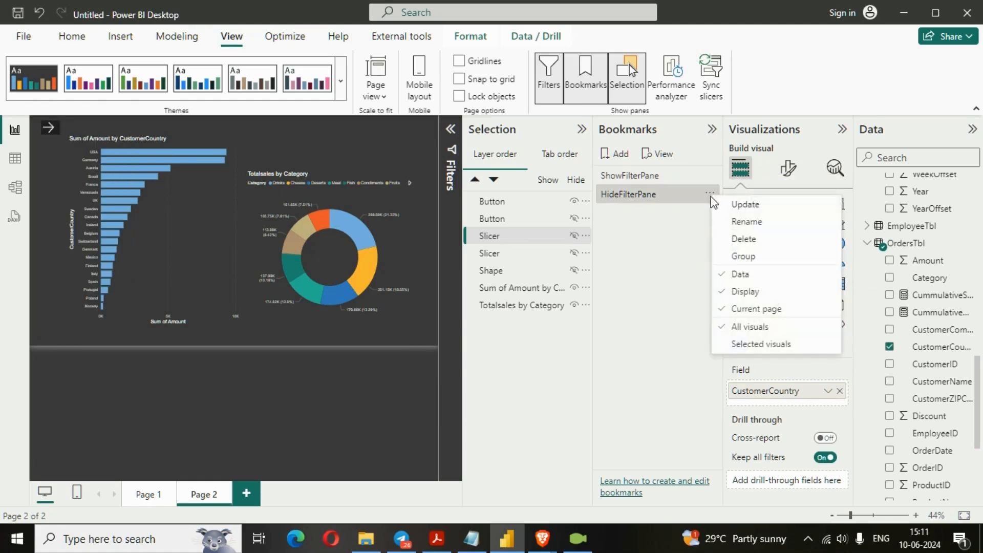
click(741, 275)
click(712, 132)
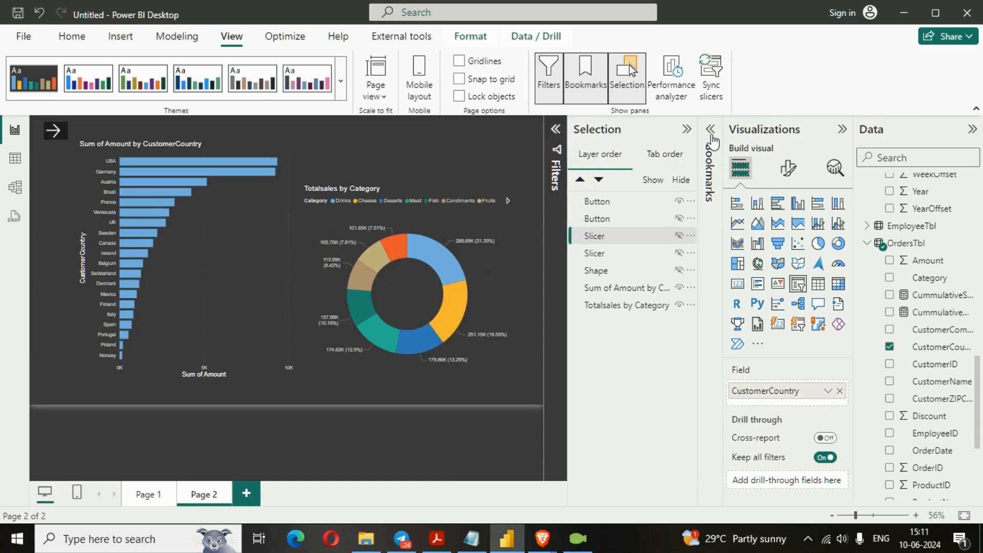
click(627, 82)
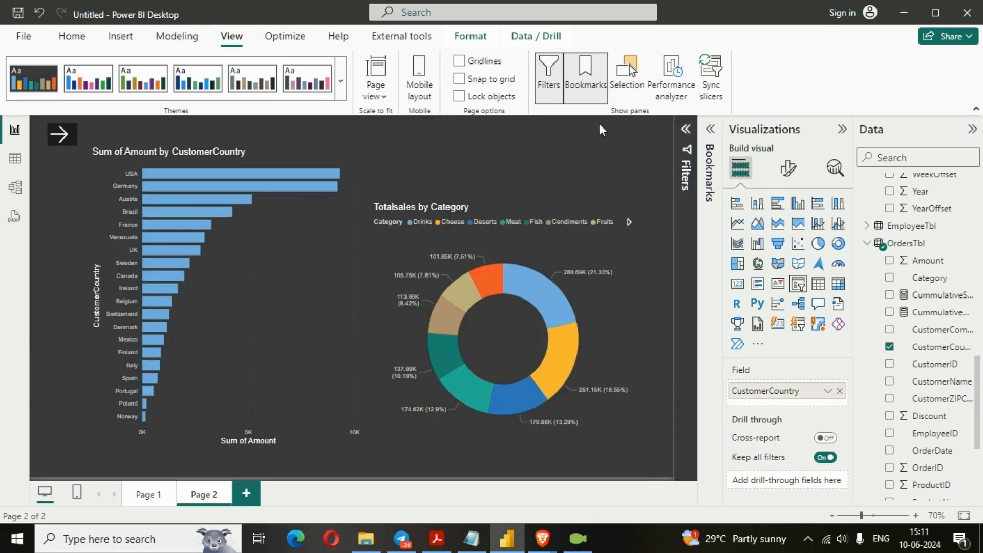
click(585, 77)
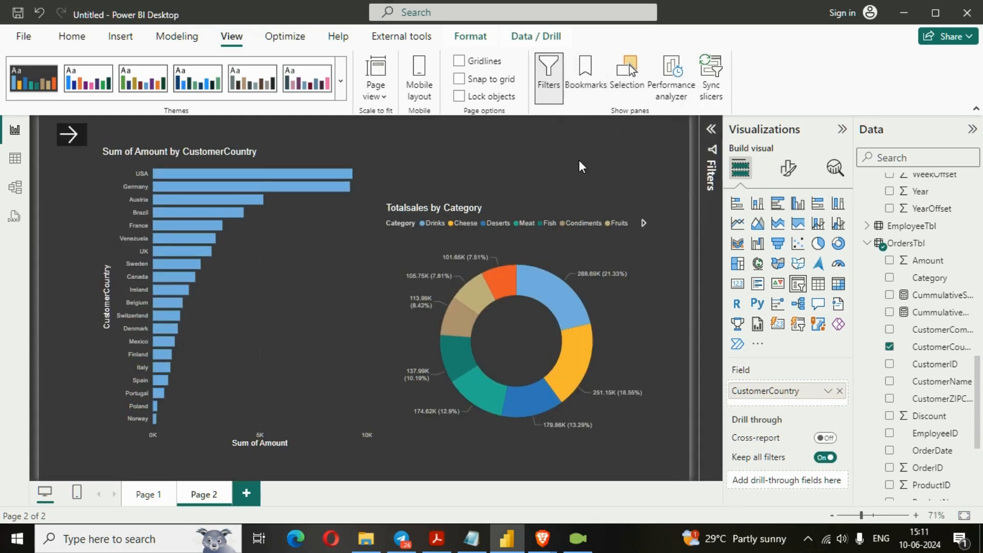
- Reveal the slicer panel, filter the report to 2019–2020 and to USA, UK, Switzerland and Spain, and hide the panel
click(76, 146)
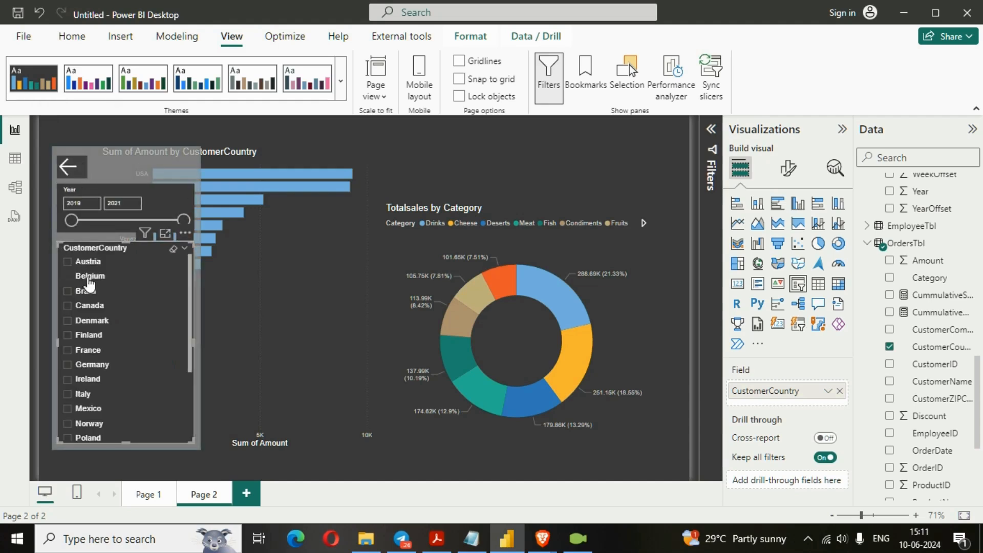
click(103, 216)
scroll(95, 370, down, 3)
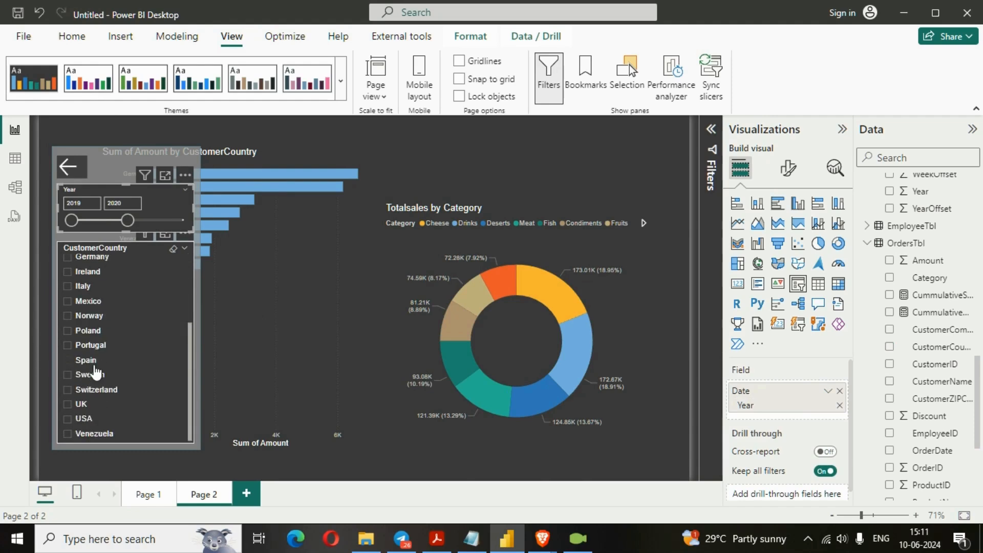
click(70, 414)
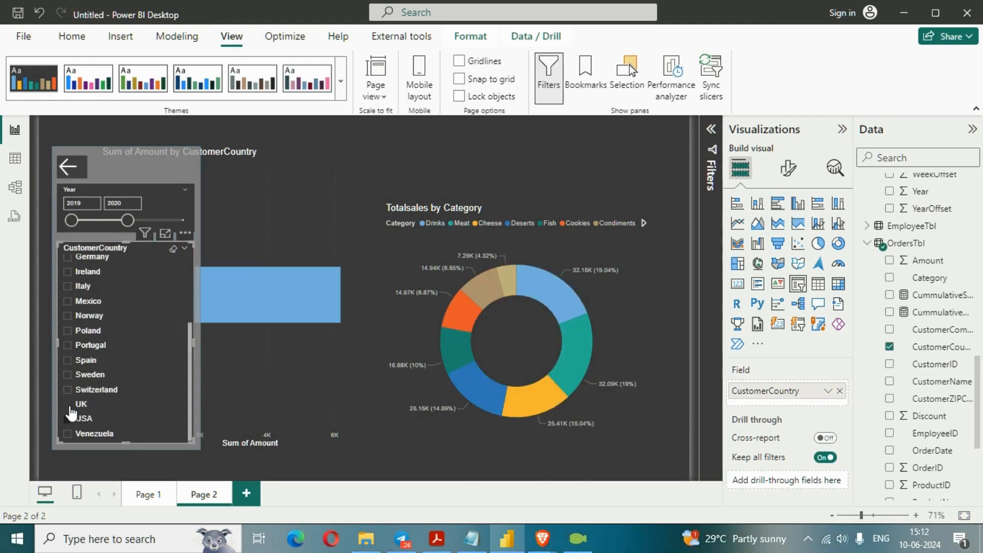
ctrl+click(69, 404)
ctrl+click(68, 390)
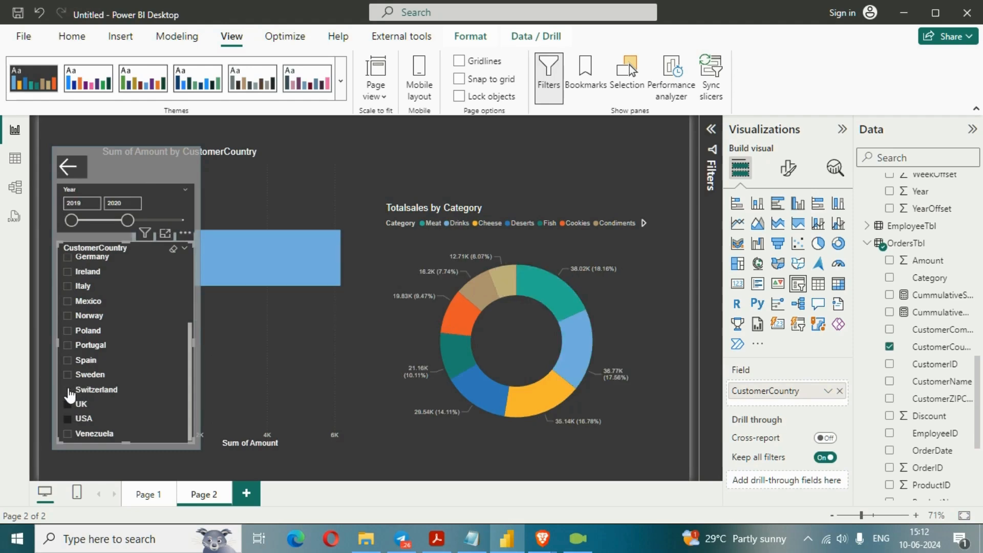
ctrl+click(68, 361)
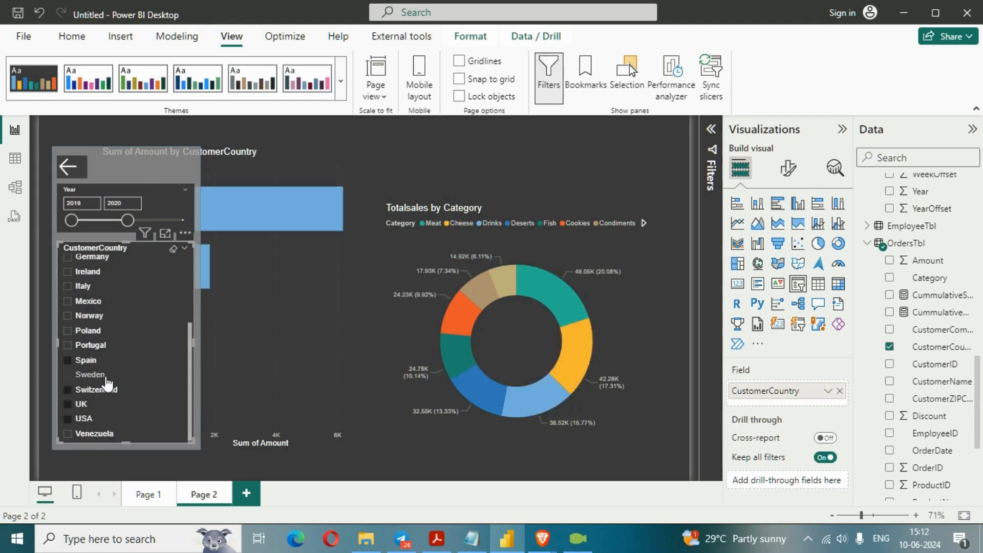
ctrl+click(72, 171)
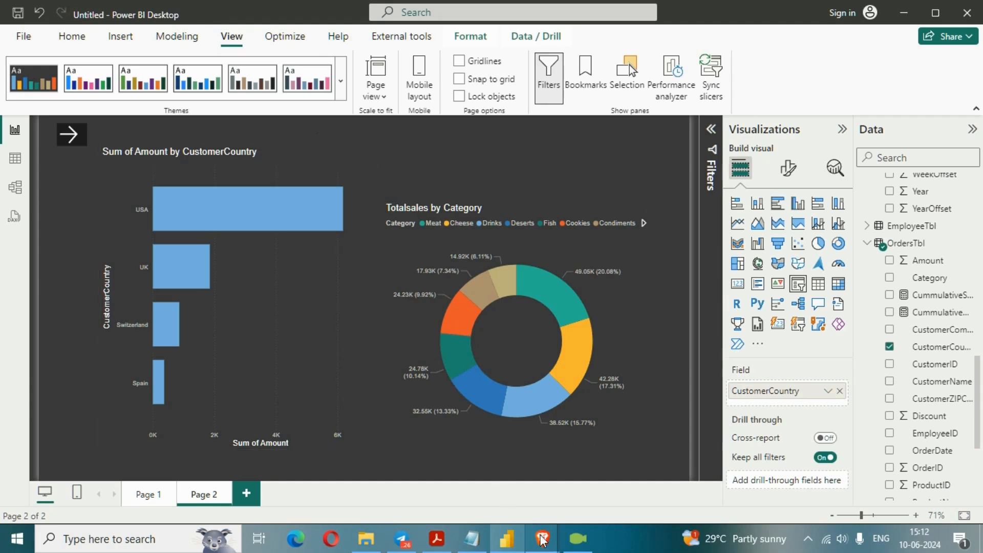
- Switch to the Brave browser, bring up the open uiGradients page and highlight its full web address
mouse_move(542, 538)
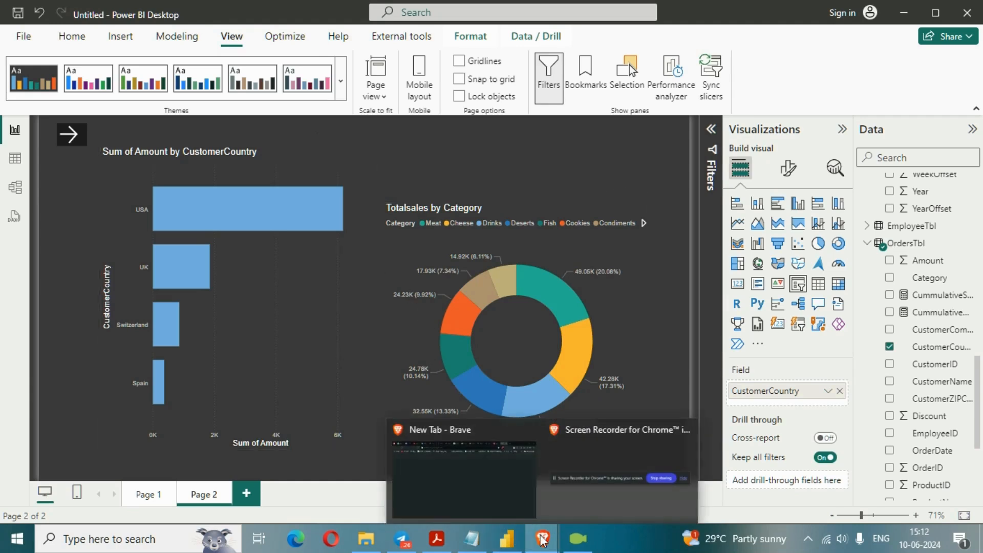
click(491, 471)
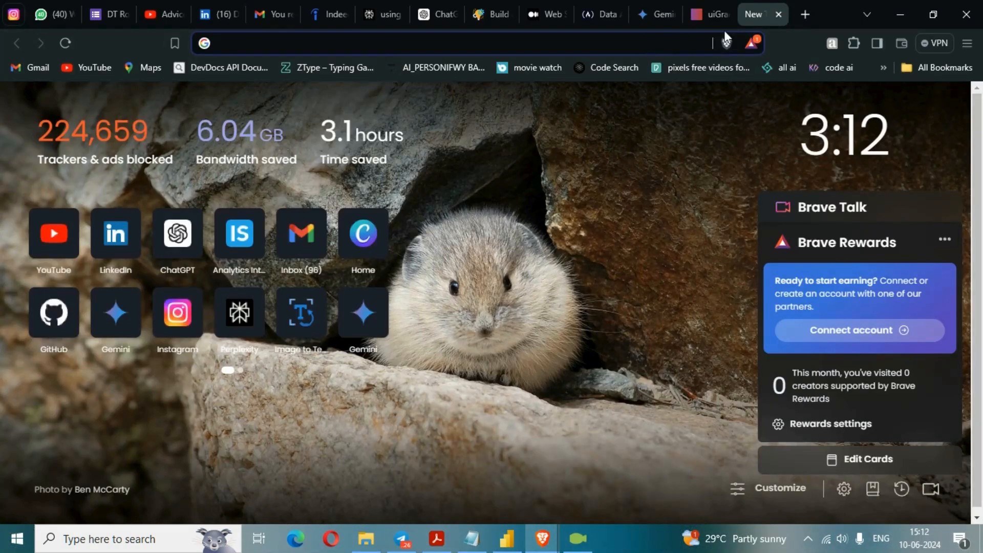
click(711, 15)
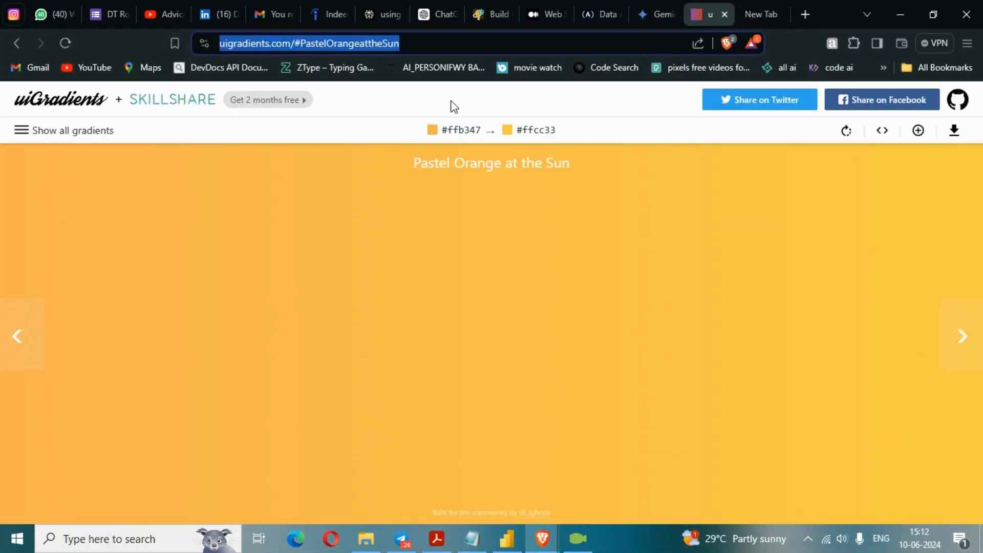
click(431, 46)
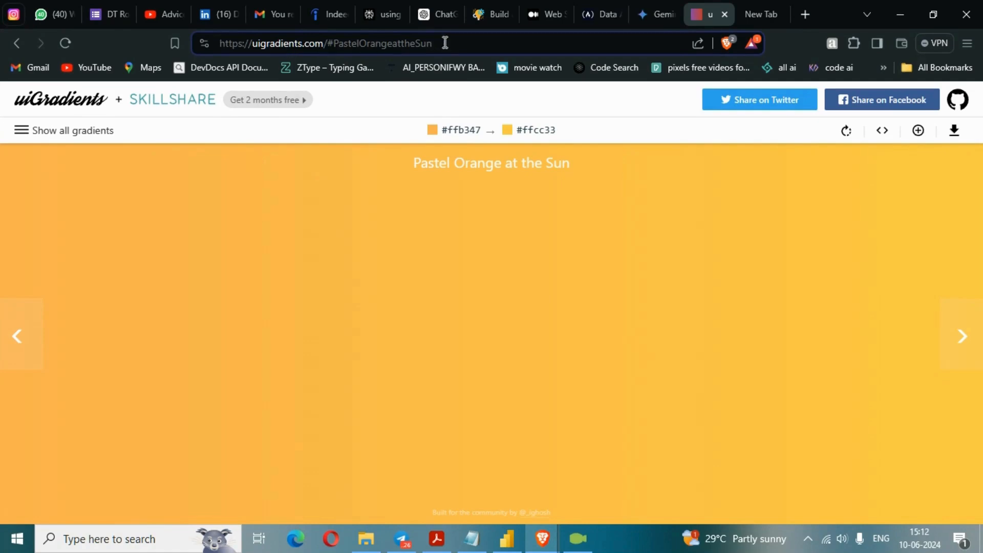
drag(445, 43, 222, 43)
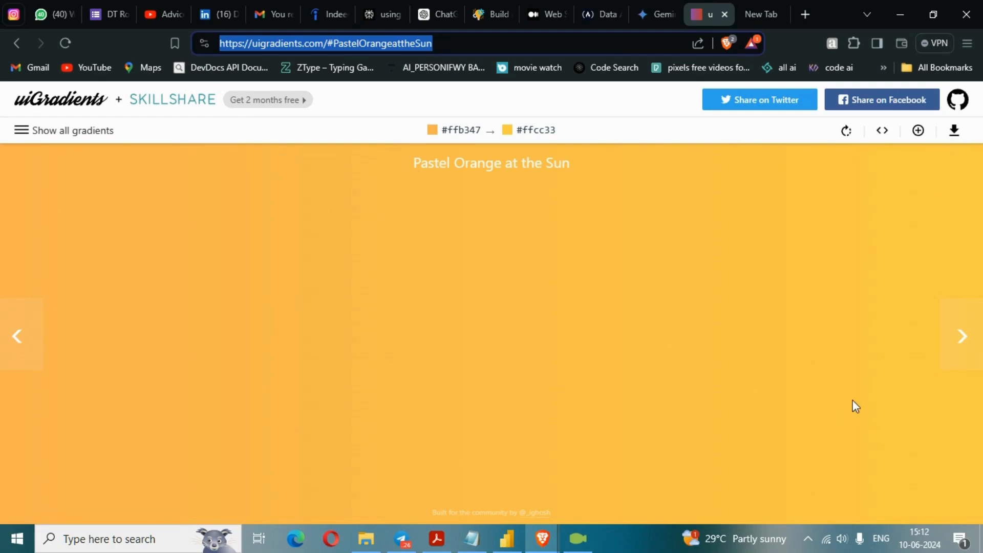
- Show all gradients on uiGradients and browse the collection for colour combinations
click(24, 133)
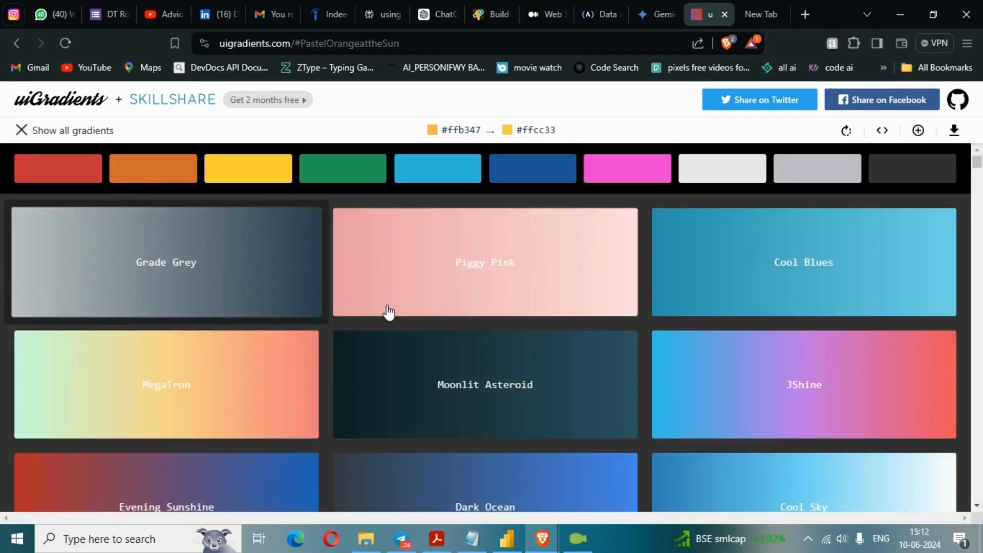
scroll(466, 330, down, 10)
scroll(466, 330, down, 20)
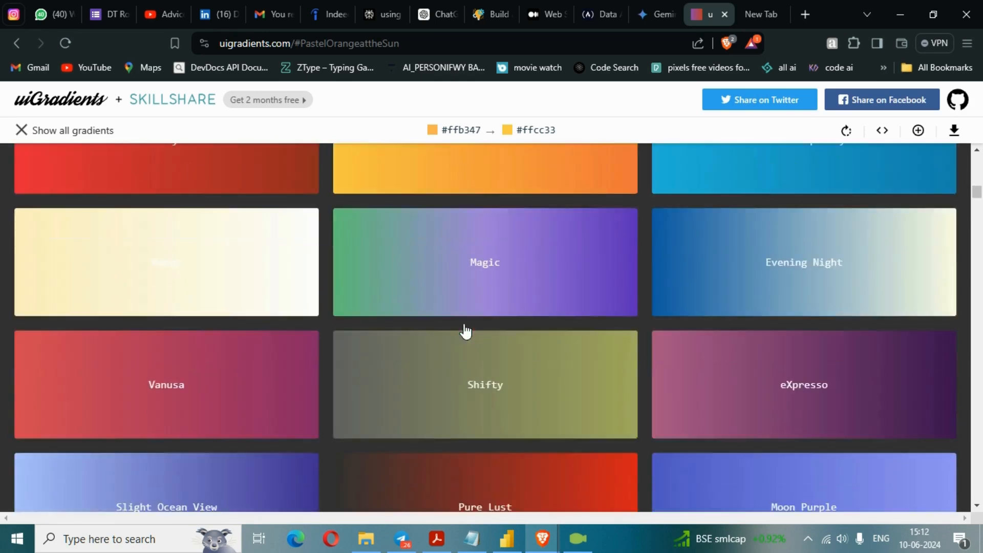
scroll(465, 329, down, 20)
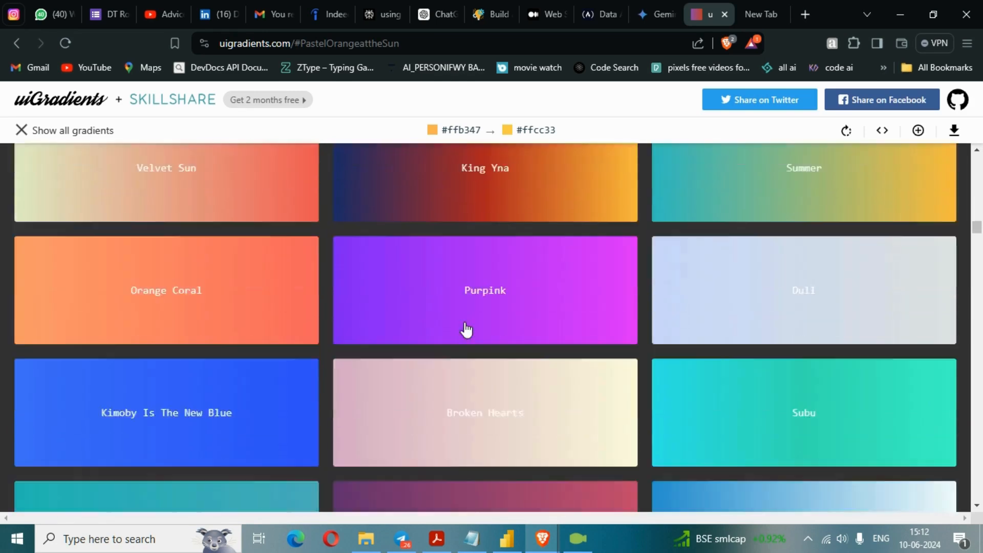
scroll(538, 287, down, 3)
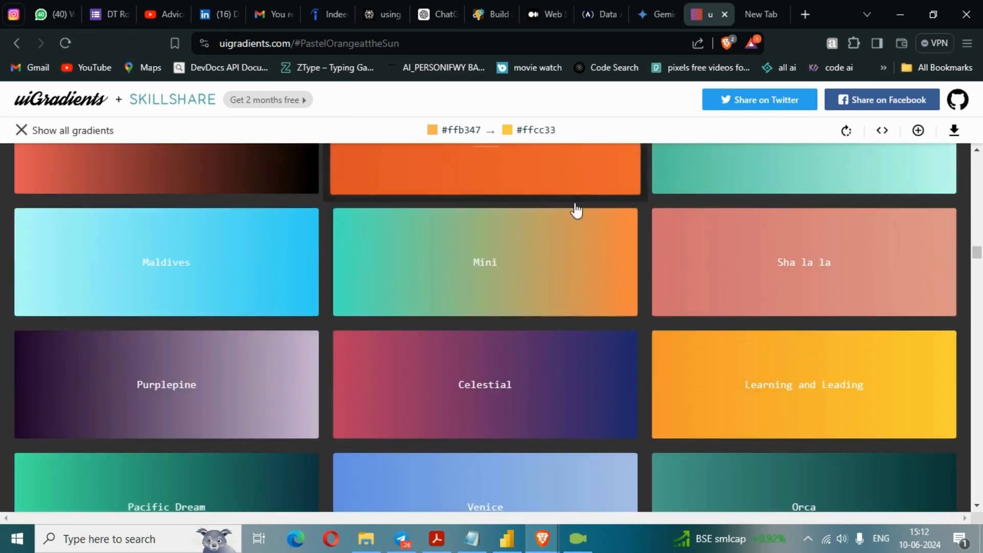
scroll(597, 279, down, 5)
- Switch back to Power BI Desktop, look through the available report themes and theme options, and close the list without choosing one
click(507, 538)
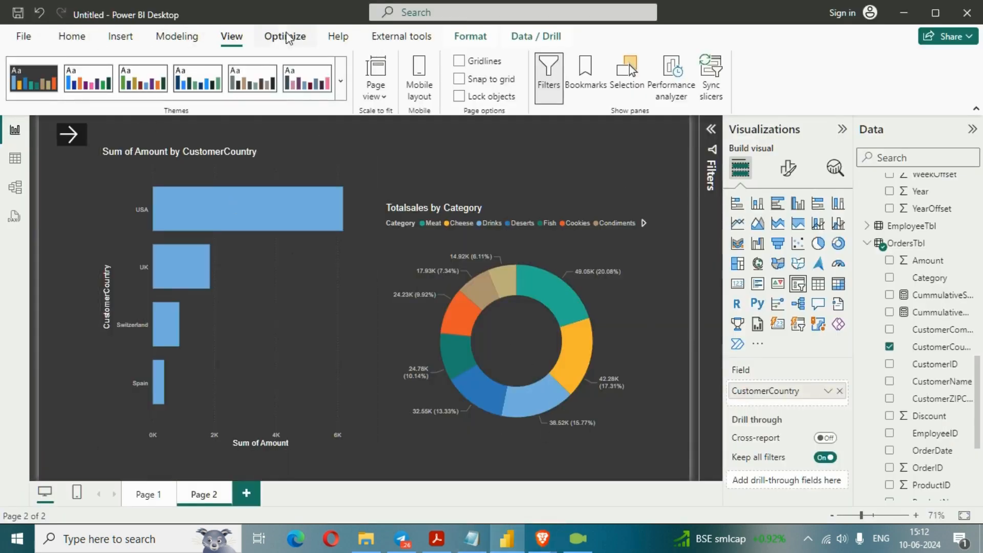
click(341, 80)
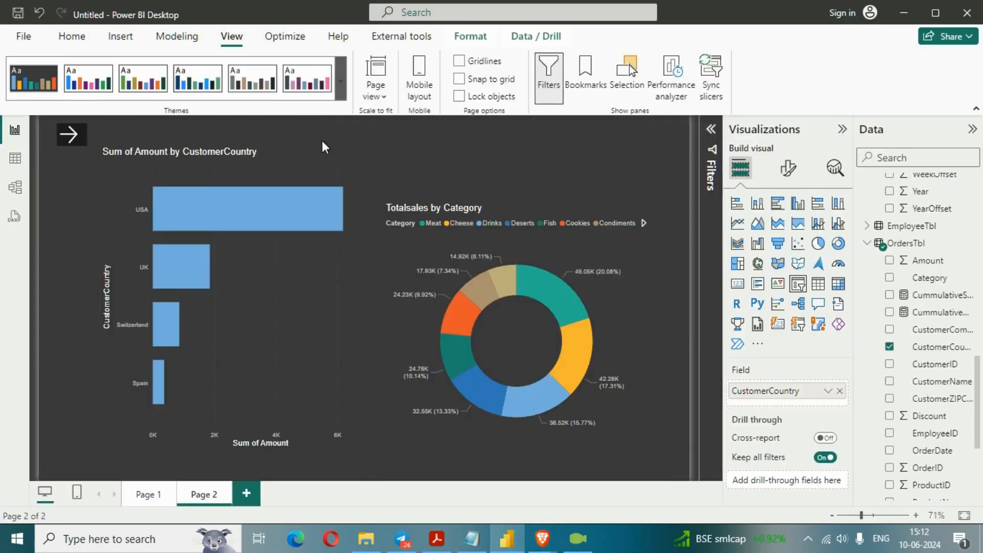
scroll(174, 376, down, 2)
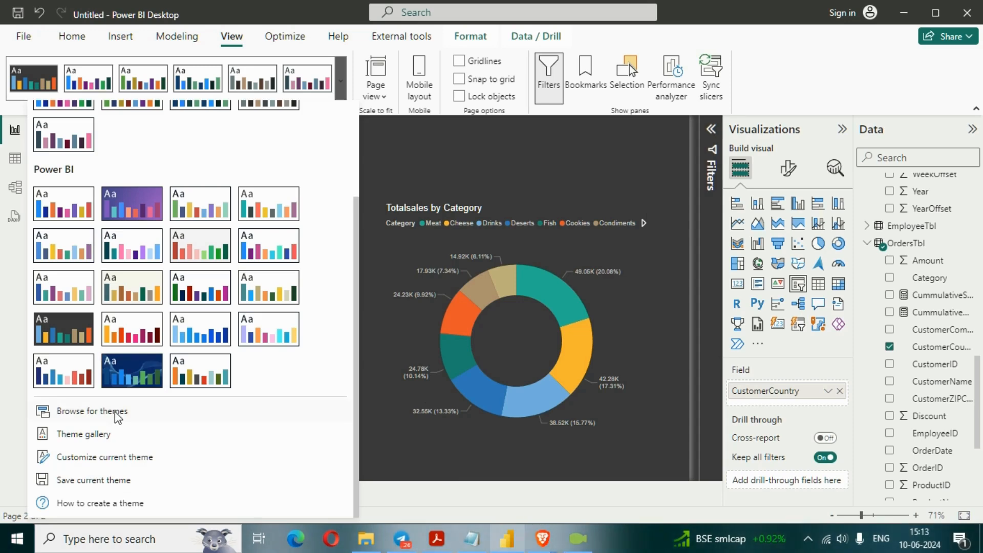
click(476, 155)
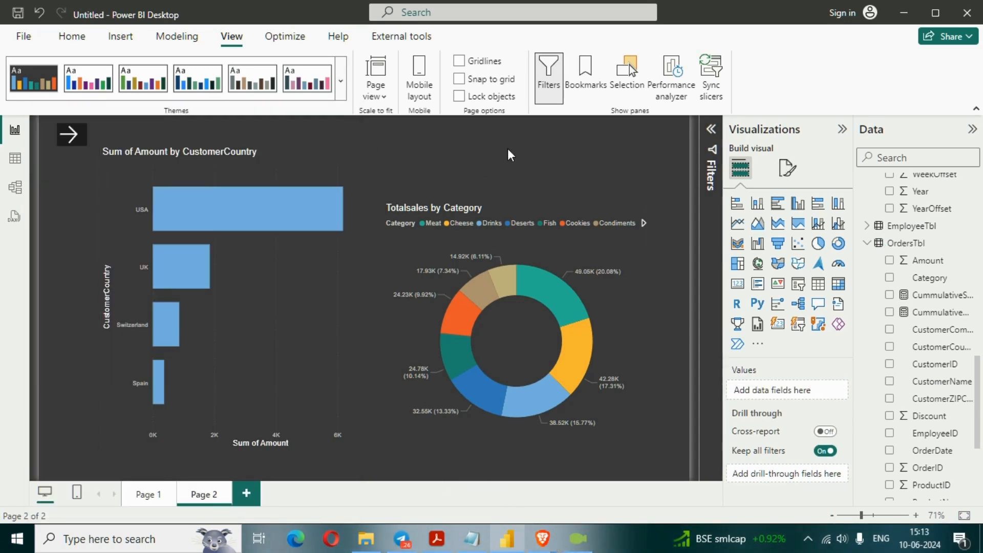